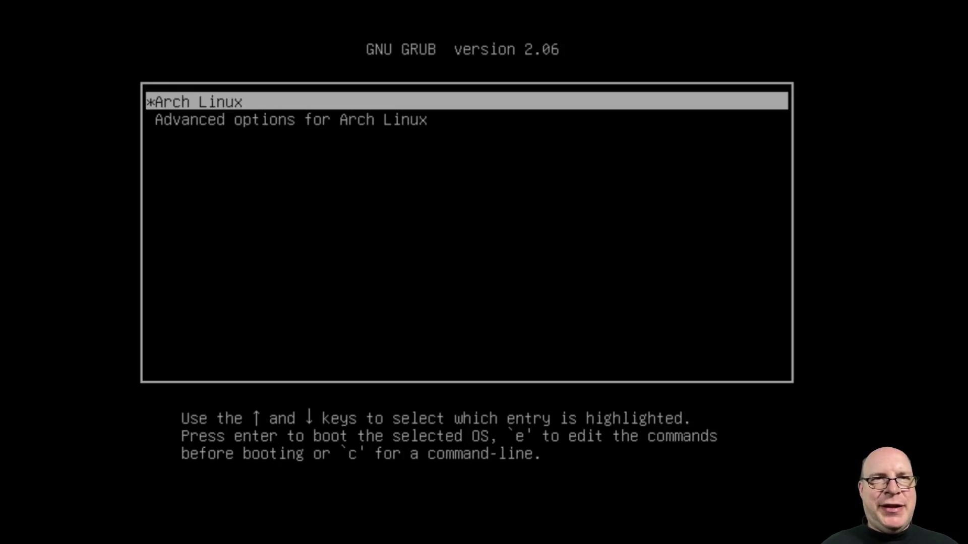
# - Boot the Arch Linux GRUB entry and log in at LightDM with the account password
pyautogui.press('Return')
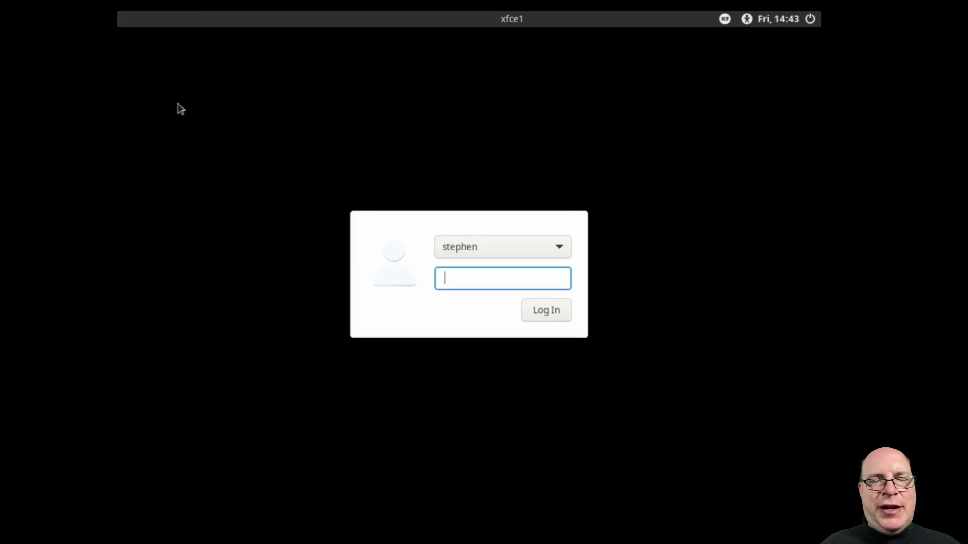
pyautogui.write('********')
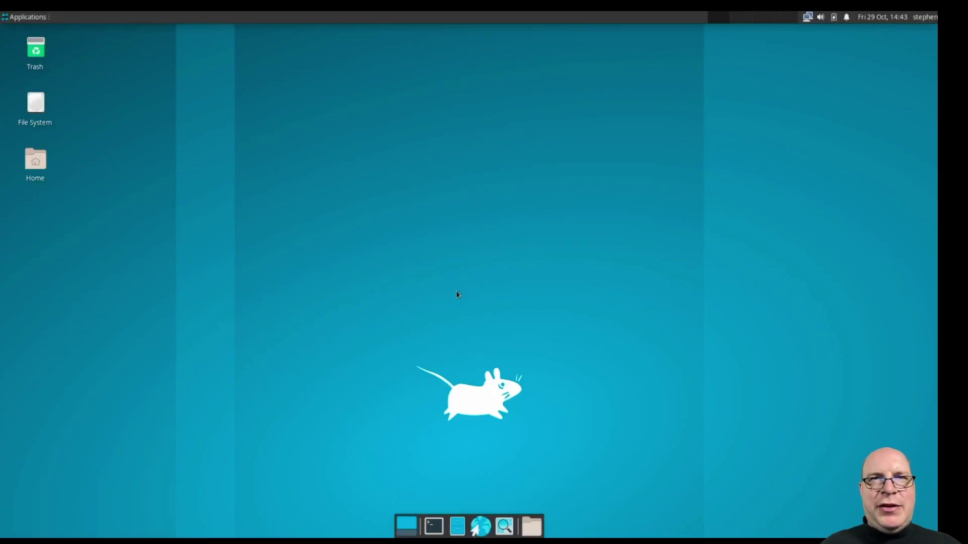
# - Open a centred, larger-font terminal and run a full system upgrade with sudo pacman -Syu
pyautogui.click(434, 527)
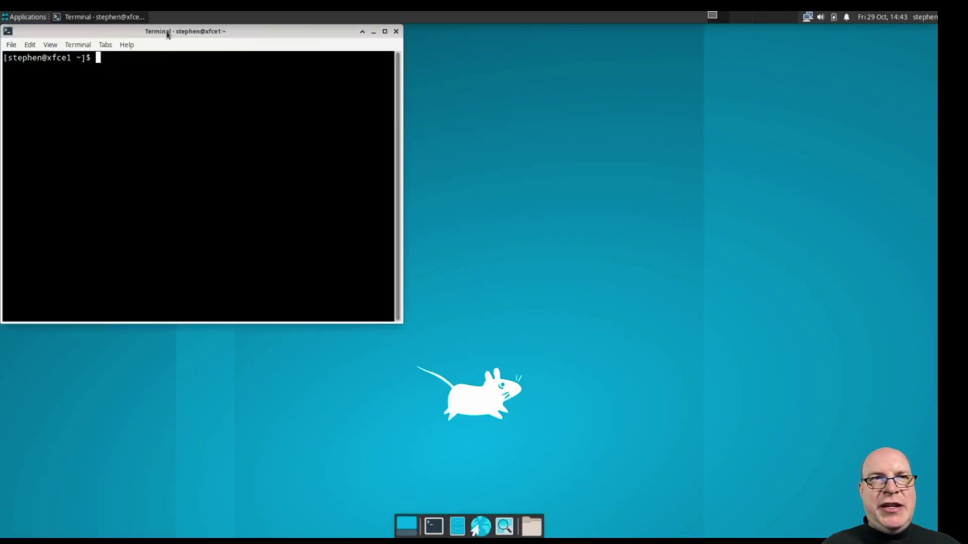
pyautogui.moveTo(168, 34); pyautogui.dragTo(238, 62)
pyautogui.hotkey('ctrl', '+')
pyautogui.hotkey('ctrl', '+')
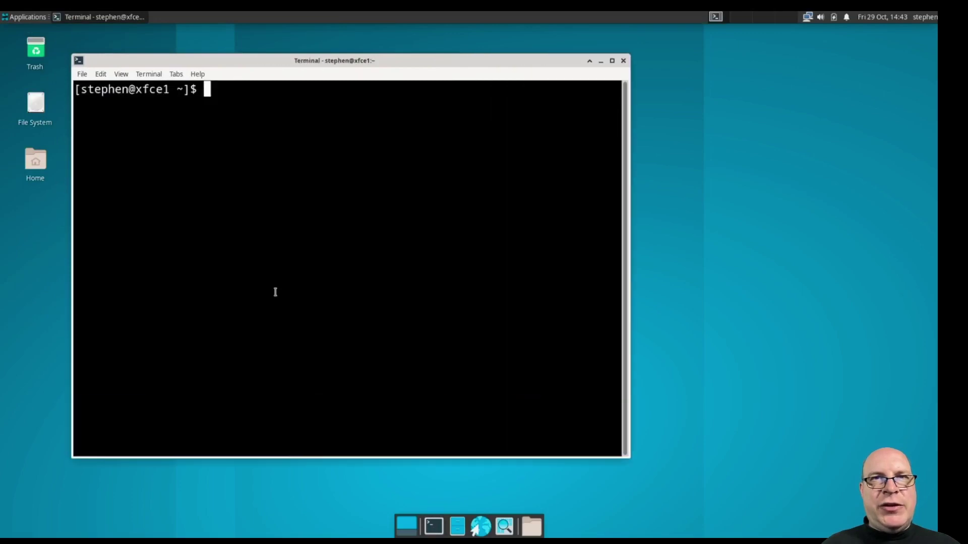
pyautogui.write('sudo pacman -Syu')
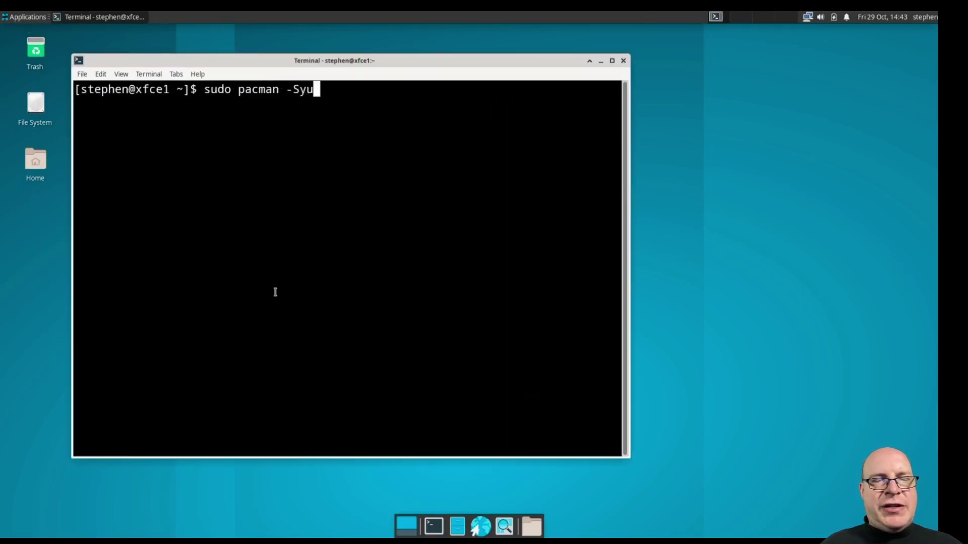
pyautogui.press('Return')
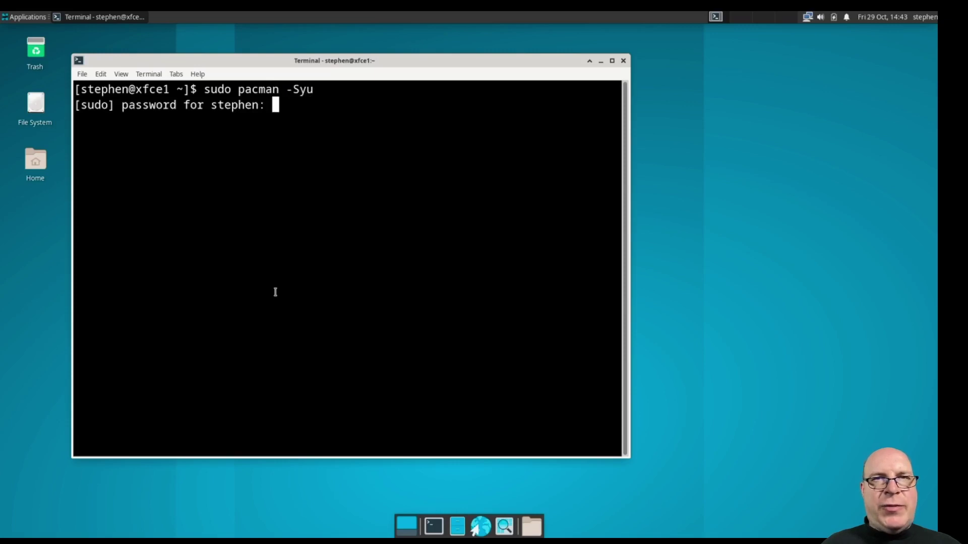
pyautogui.press('Return')
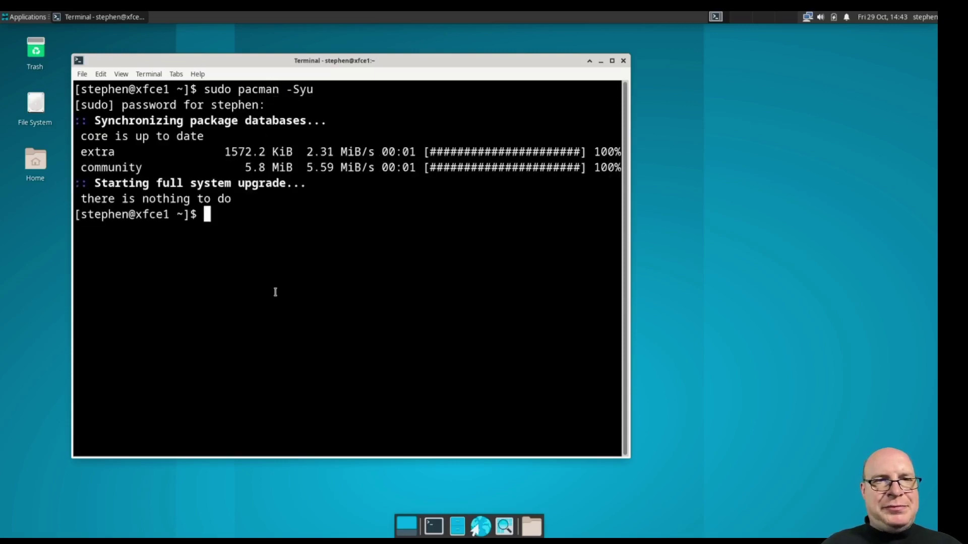
# - Install git and base-devel with sudo pacman -S git base-devel
pyautogui.hotkey('ctrl', 'l')
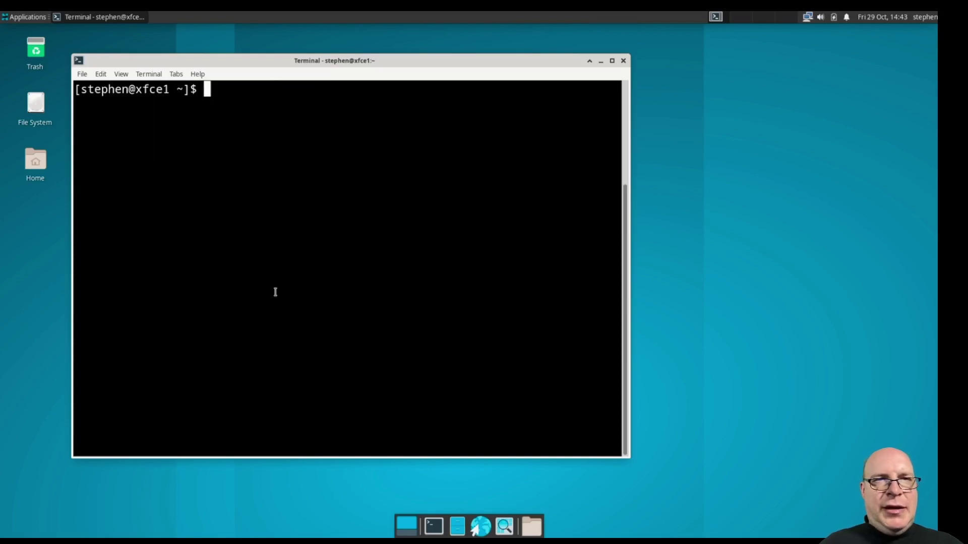
pyautogui.write('sudo pacman')
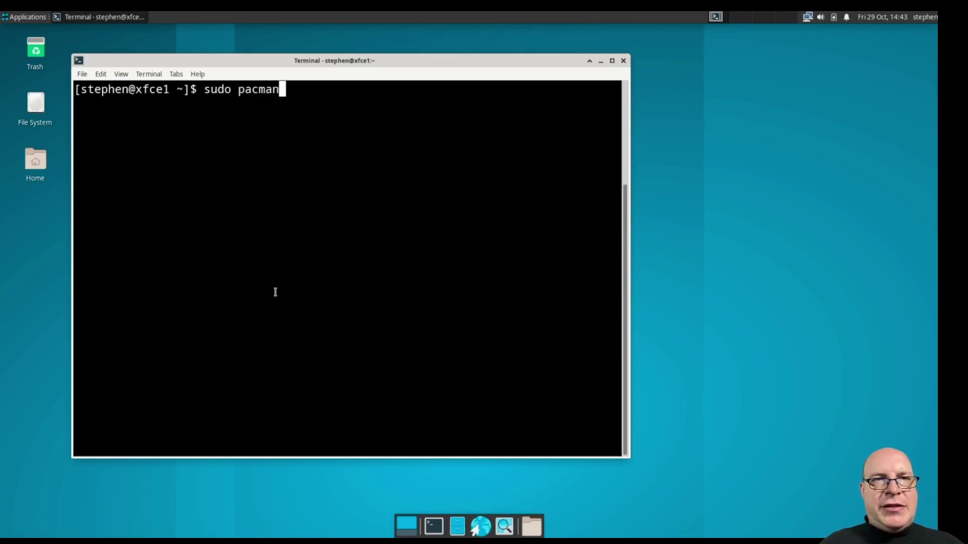
pyautogui.write(' -S gi')
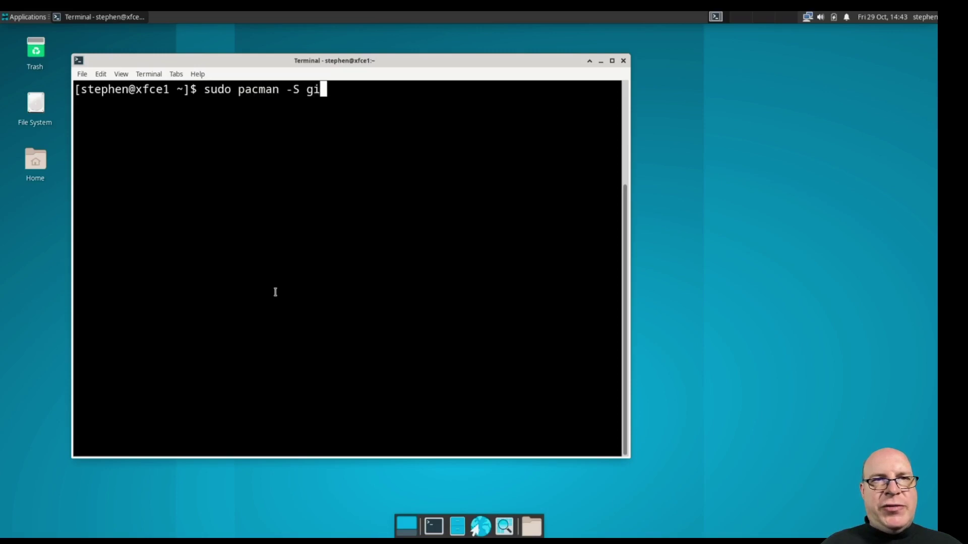
pyautogui.write('t base-devel')
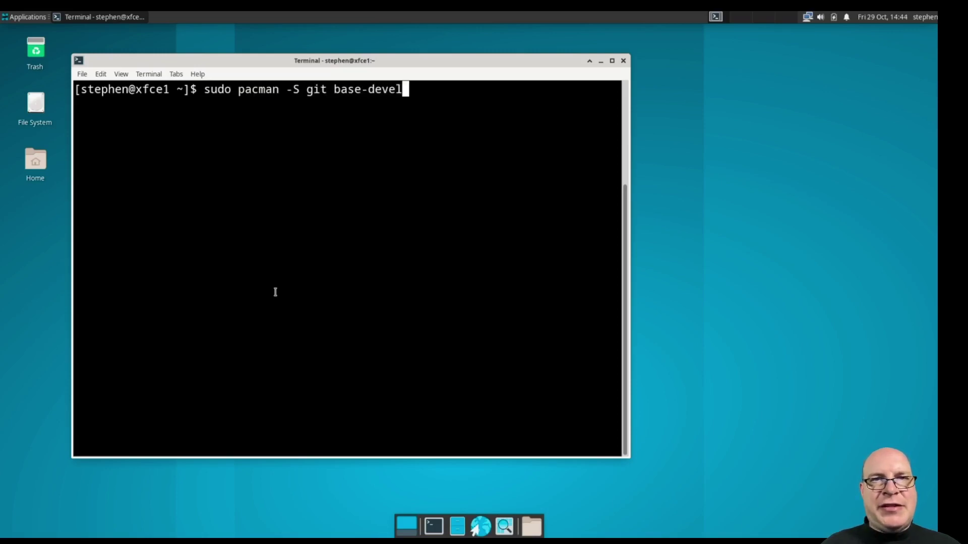
pyautogui.press('Return')
pyautogui.press('Return')
pyautogui.press('Return')
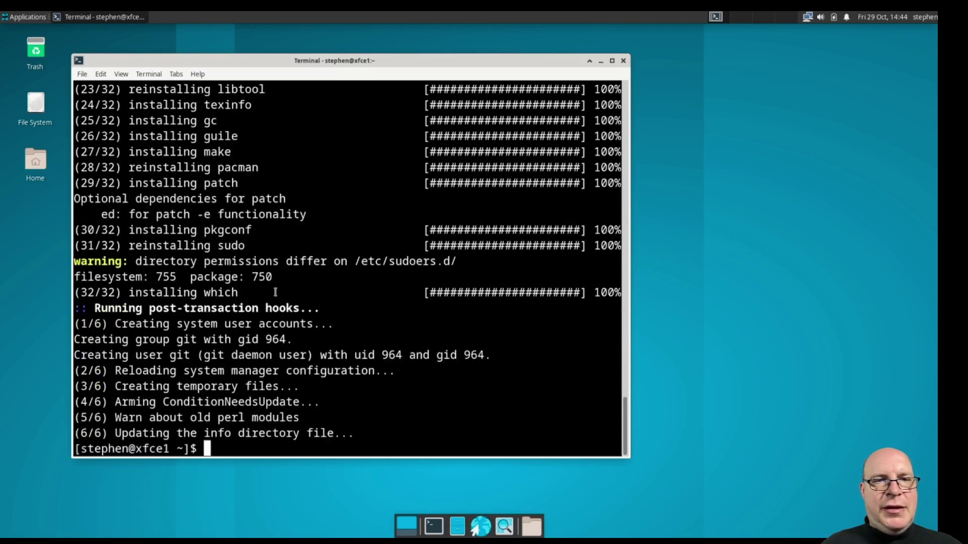
pyautogui.hotkey('ctrl', 'l')
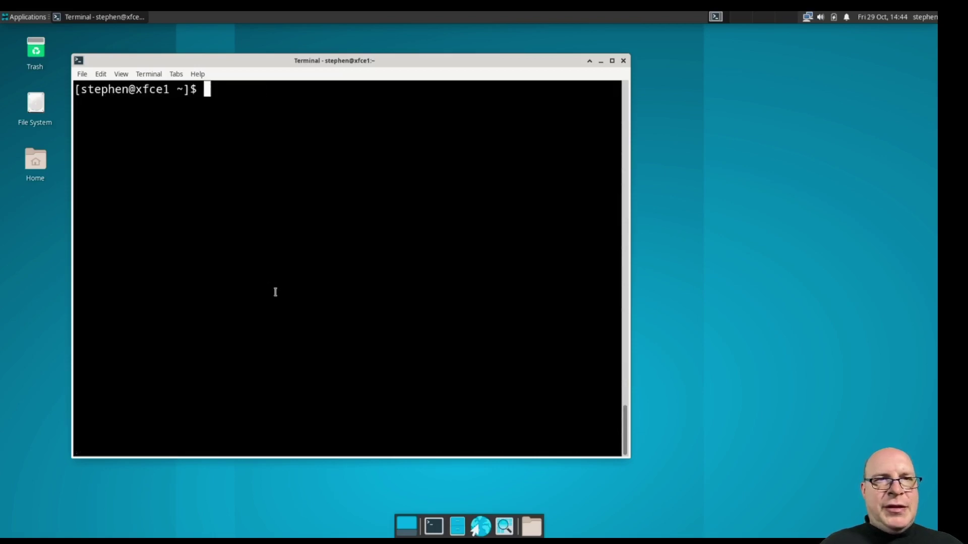
pyautogui.write('AUR')
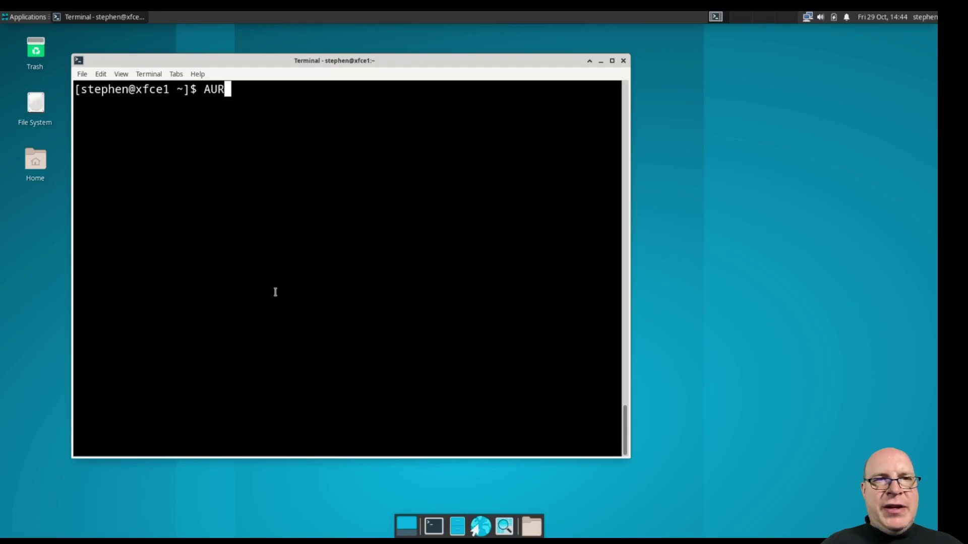
pyautogui.press('BackSpace')
pyautogui.press('BackSpace')
pyautogui.press('BackSpace')
pyautogui.write('git clone https://aur.archlinux.org/yay')
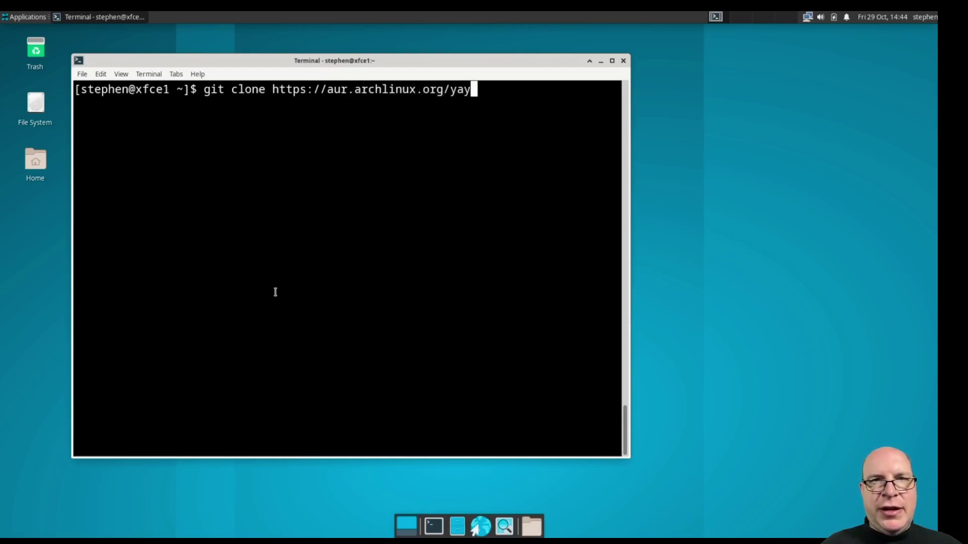
pyautogui.press('Return')
pyautogui.write('cd yay')
pyautogui.press('Return')
# - Build and install yay with makepkg -si PKGBUILD, then delete the yay folder from home
pyautogui.write('makepkg -si PKGBUILD')
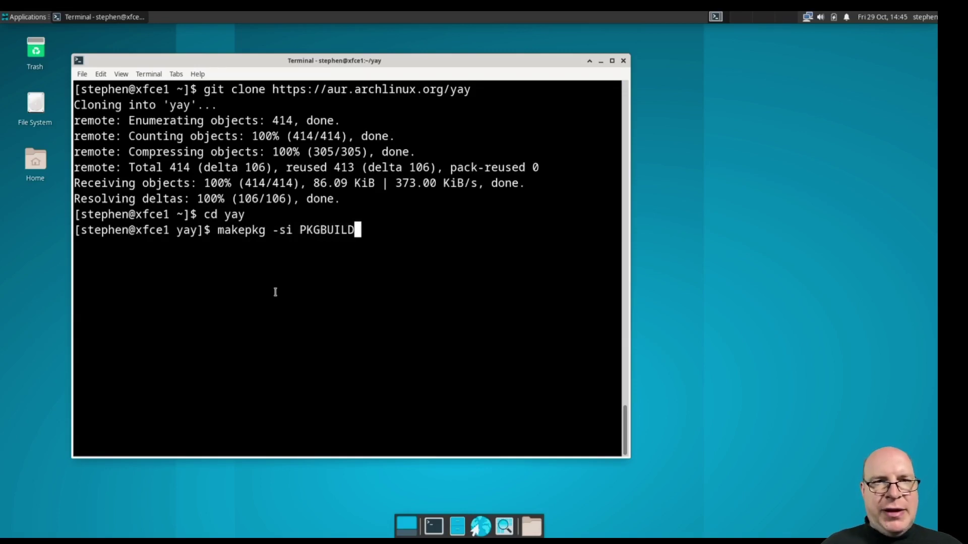
pyautogui.press('Return')
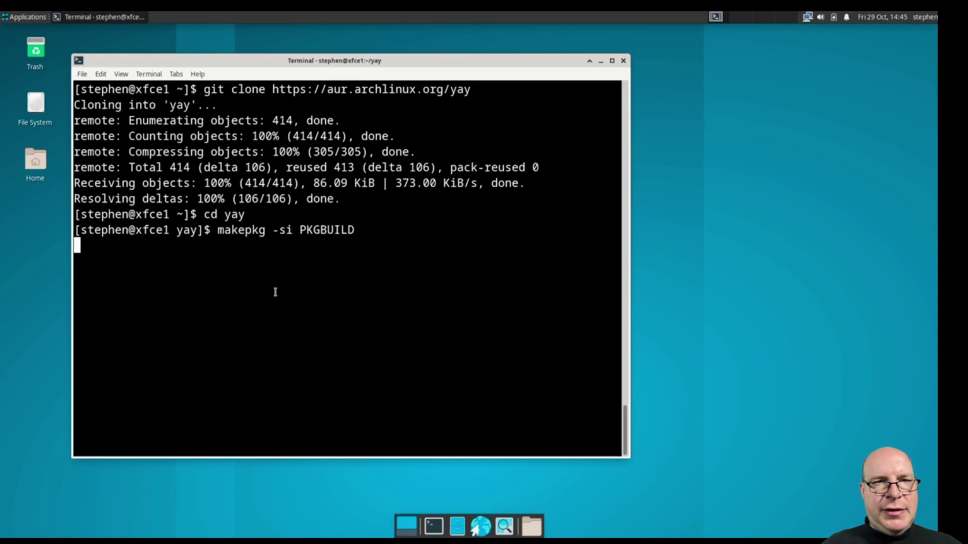
pyautogui.press('Return')
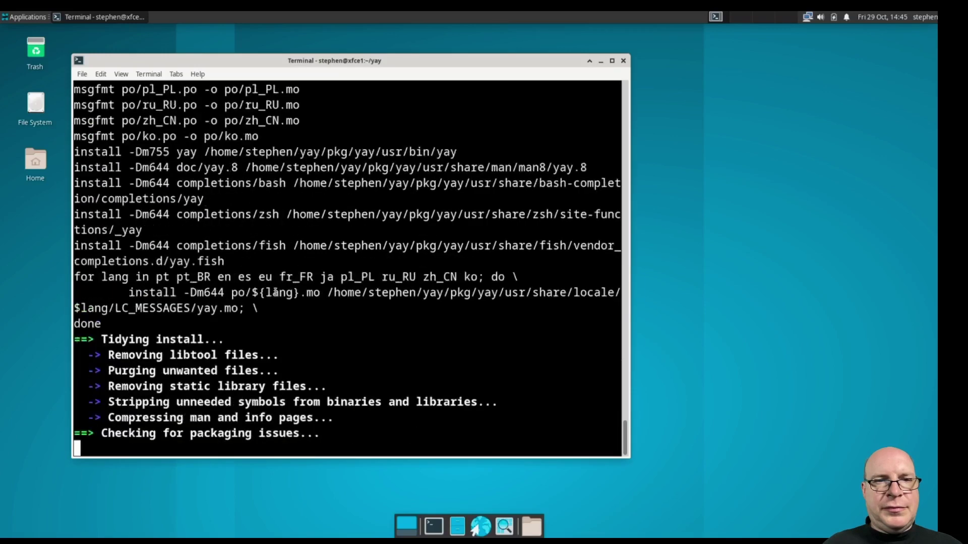
pyautogui.press('Return')
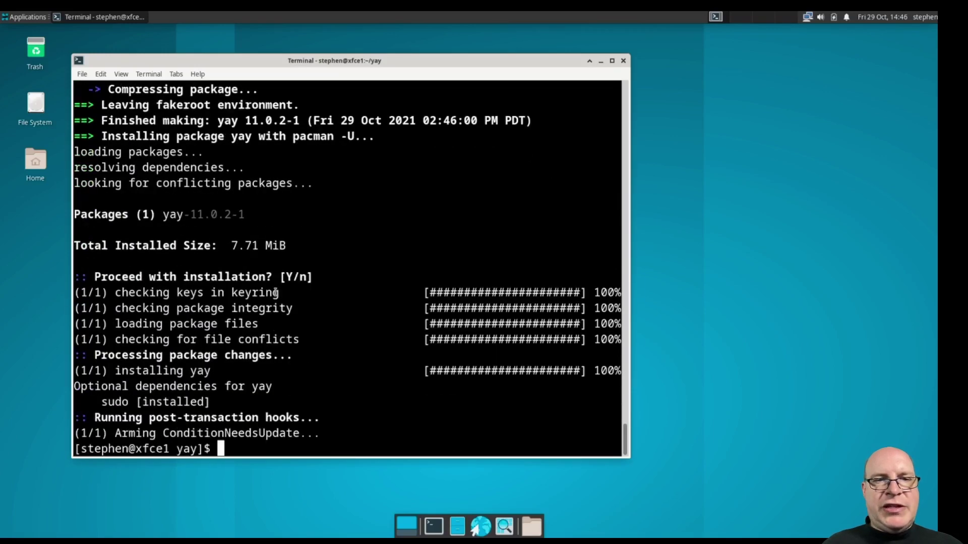
pyautogui.write('cd')
pyautogui.press('Return')
pyautogui.write('rm -fr yay')
pyautogui.press('Return')
# - Run yay to check for package updates
pyautogui.hotkey('ctrl', 'l')
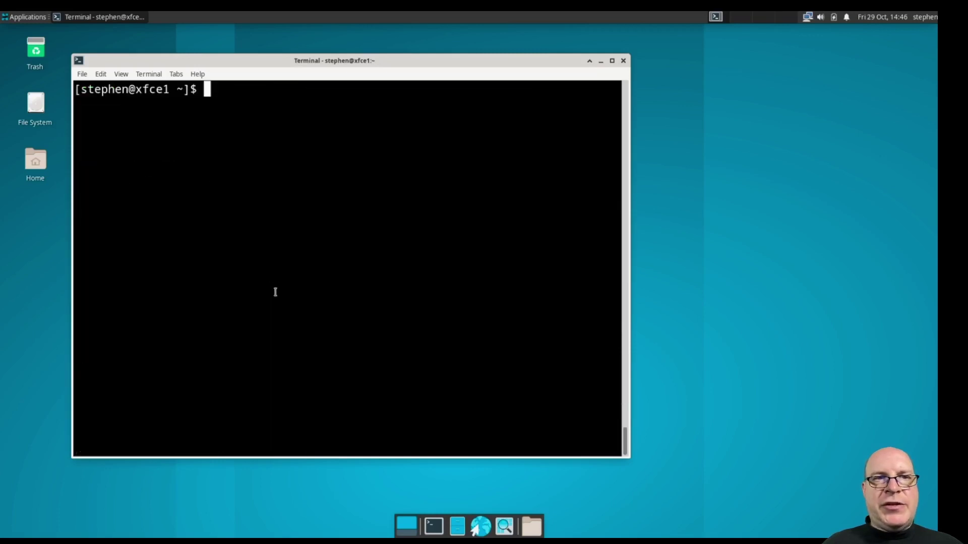
pyautogui.write('yay')
pyautogui.press('Return')
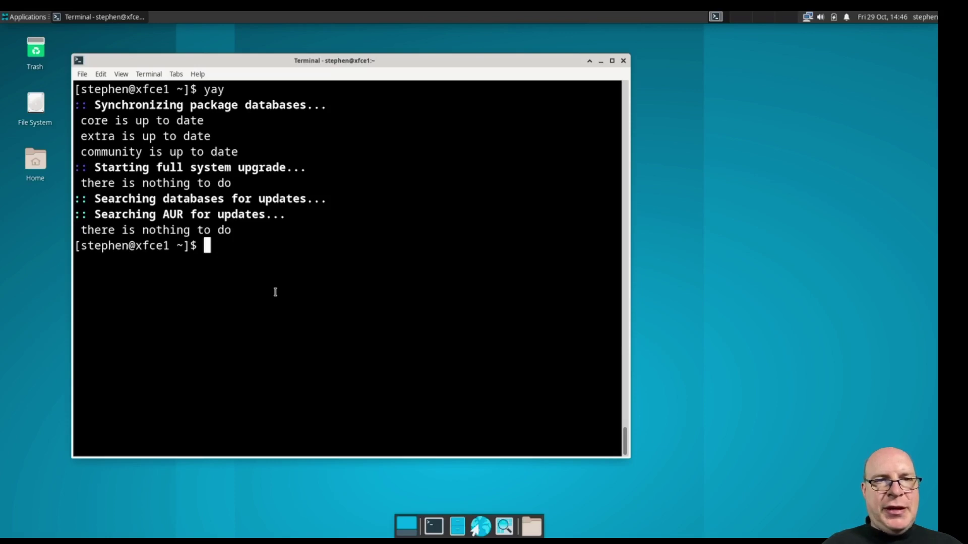
# - Install gtk-engine-murrine, gtk-engines, tela-circle-icon-theme-git and qogir-gtk-theme with yay, accepting defaults
pyautogui.hotkey('ctrl', 'l')
pyautogui.write('yay -S gtk-engine')
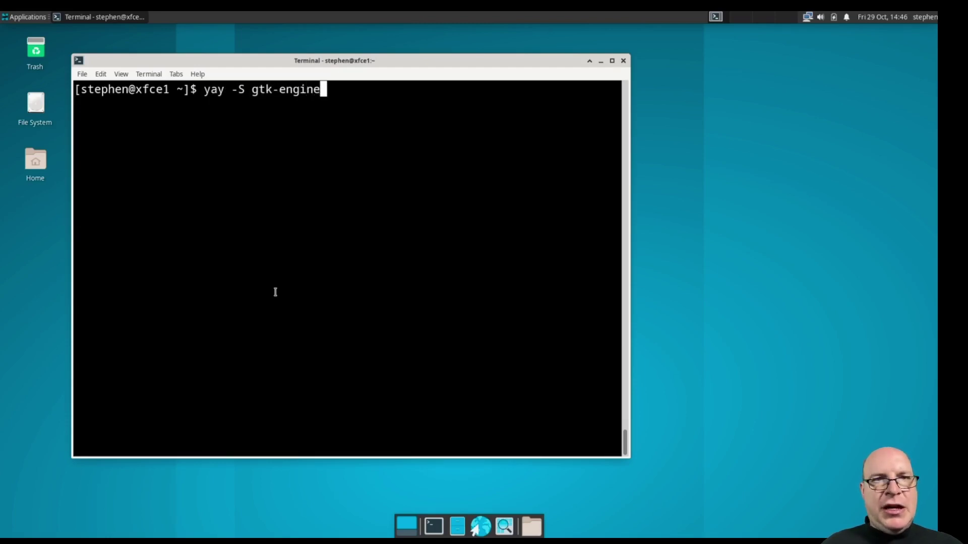
pyautogui.write('-murrine')
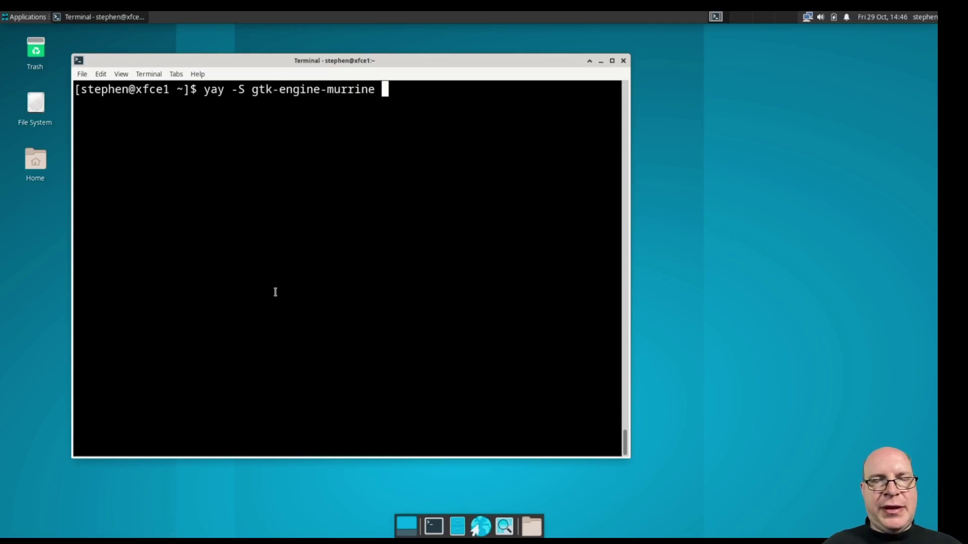
pyautogui.write(' gtk-engine')
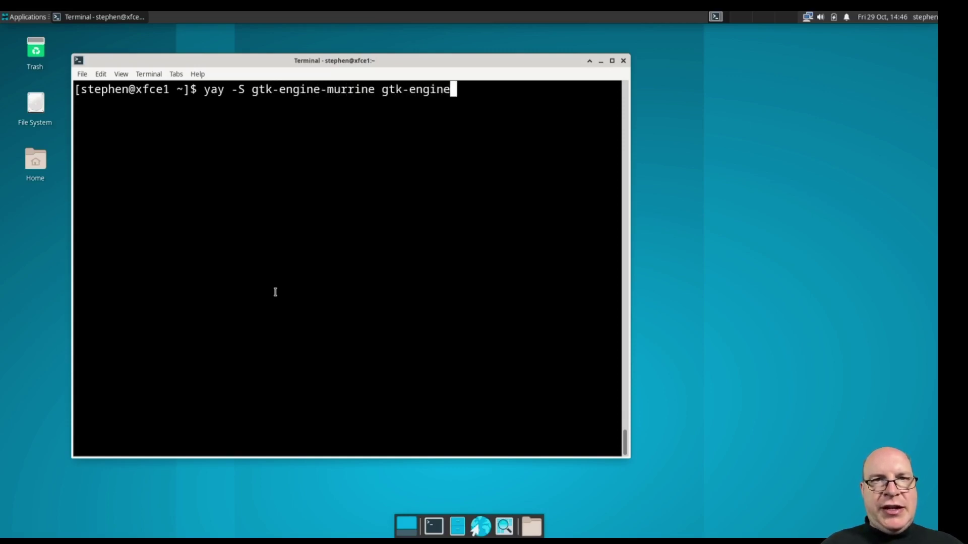
pyautogui.write('s tela-circle-icon-theme-git')
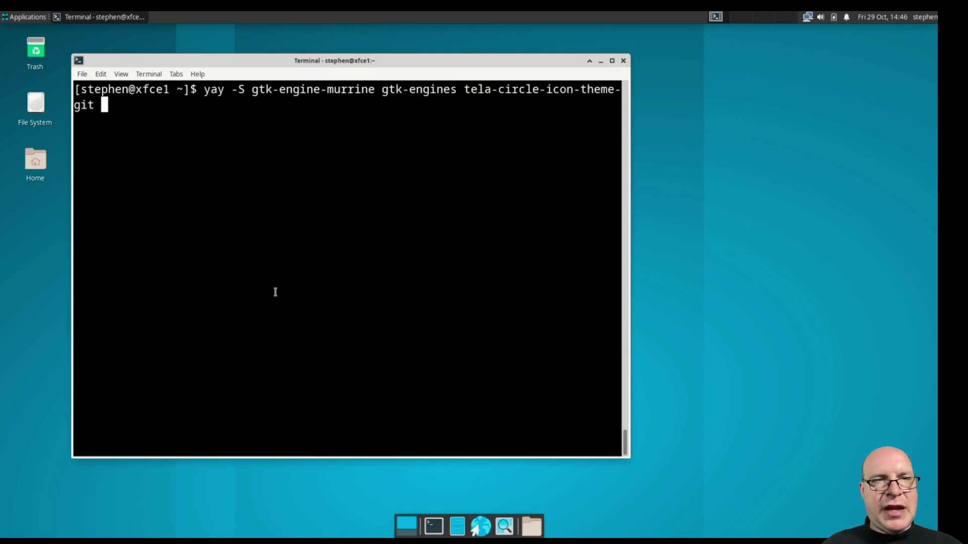
pyautogui.write('qogir')
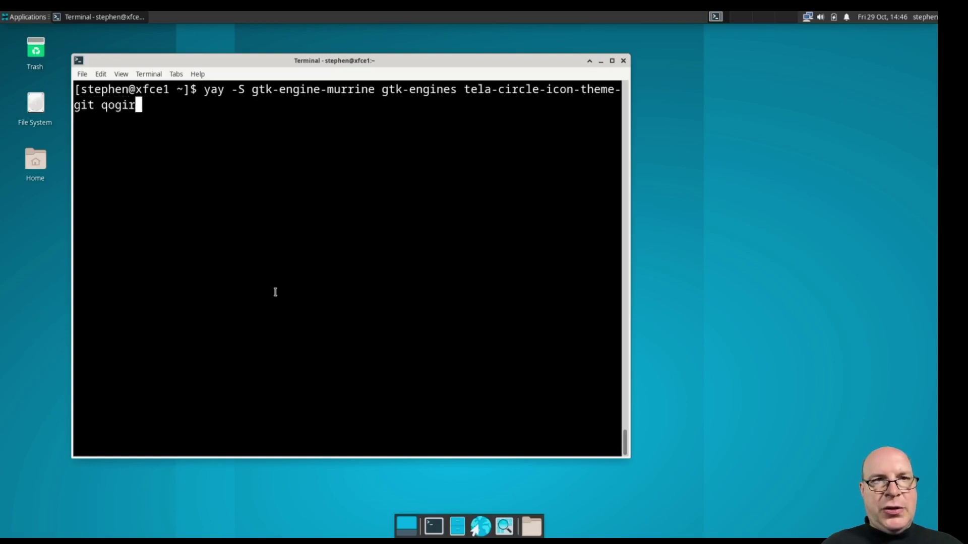
pyautogui.write('-gtk-theme')
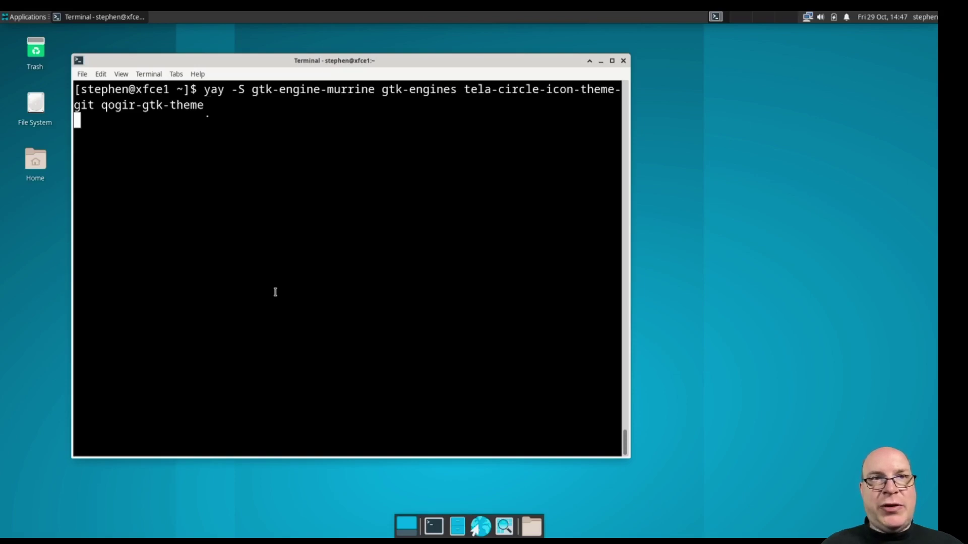
pyautogui.press('Return')
pyautogui.press('Return')
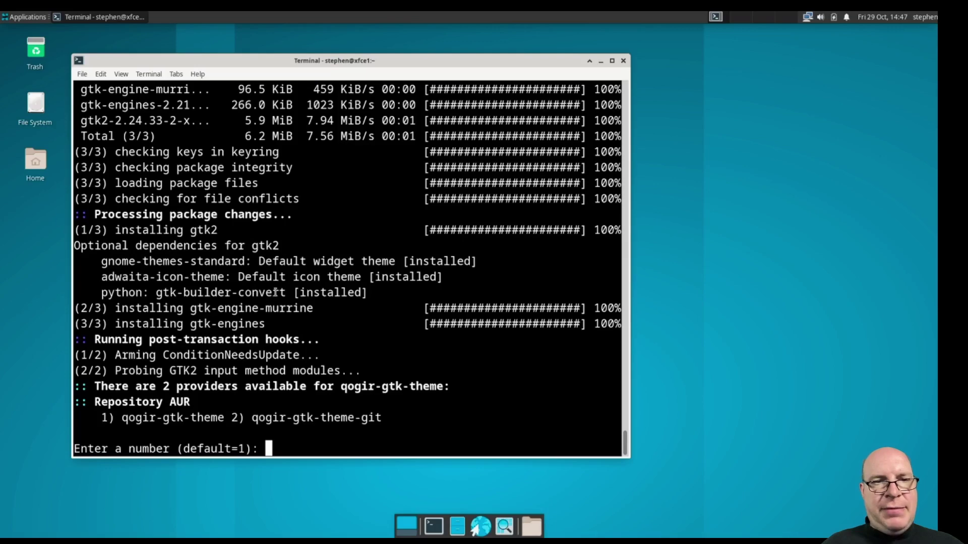
pyautogui.press('Return')
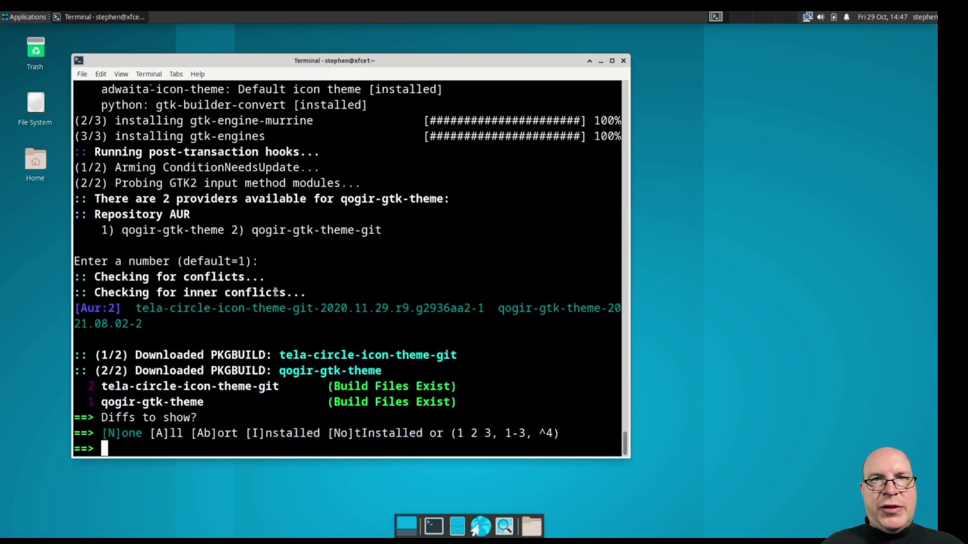
pyautogui.press('Return')
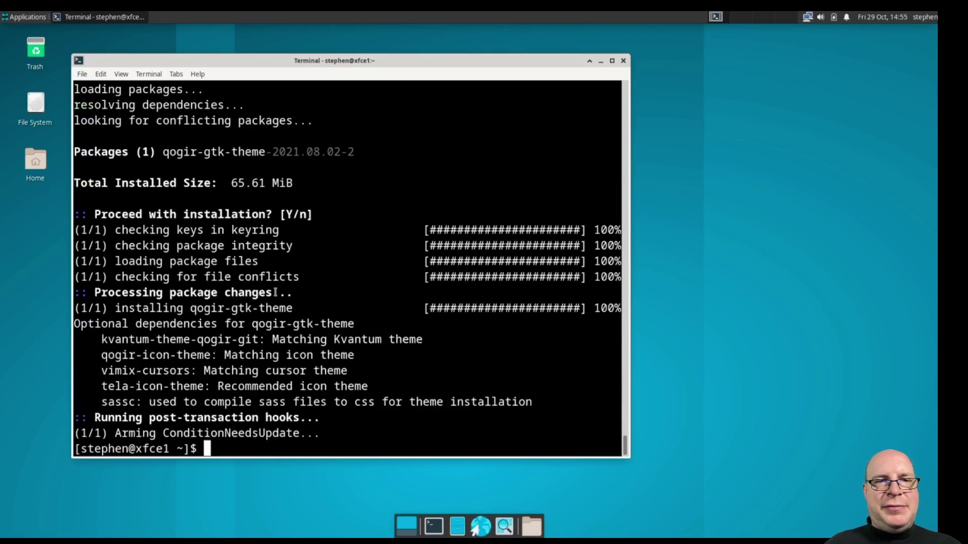
pyautogui.hotkey('ctrl', 'l')
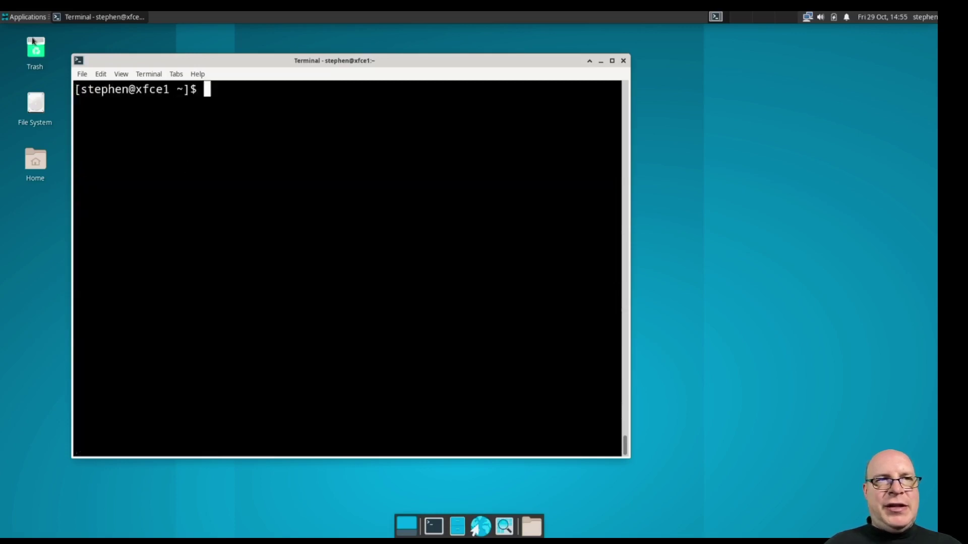
# - Apply the Qogir-dark style and Tela circle orange dark icon theme in Appearance
pyautogui.click(24, 18)
pyautogui.moveTo(44, 100)
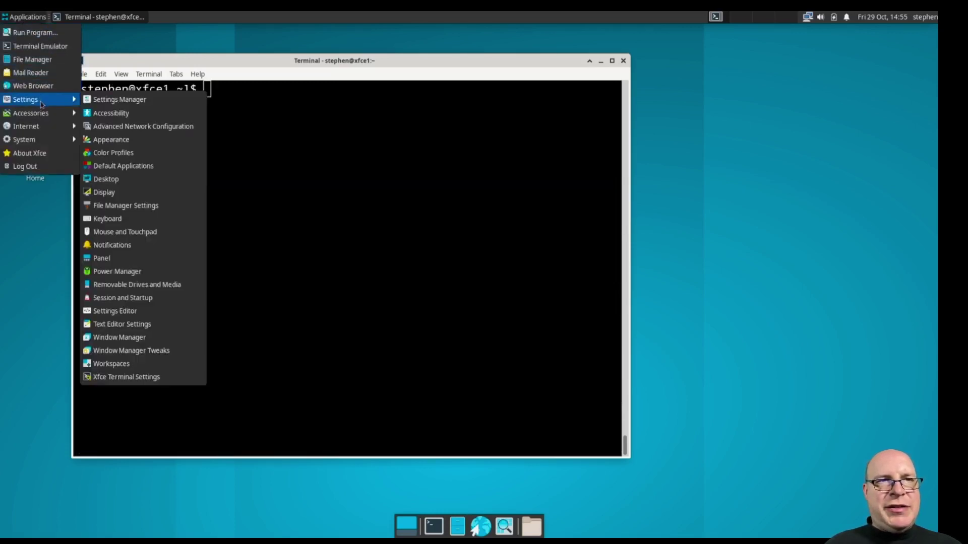
pyautogui.click(112, 139)
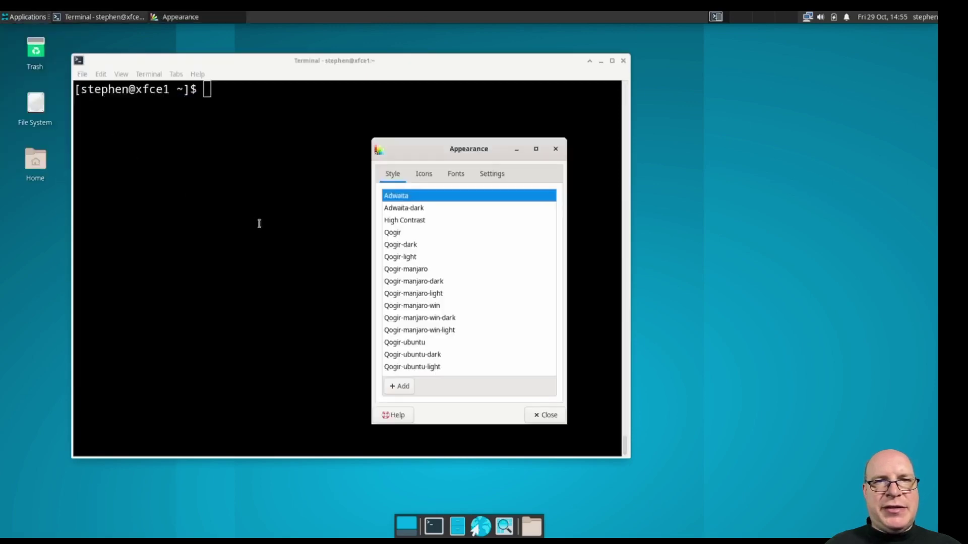
pyautogui.click(407, 244)
pyautogui.click(424, 165)
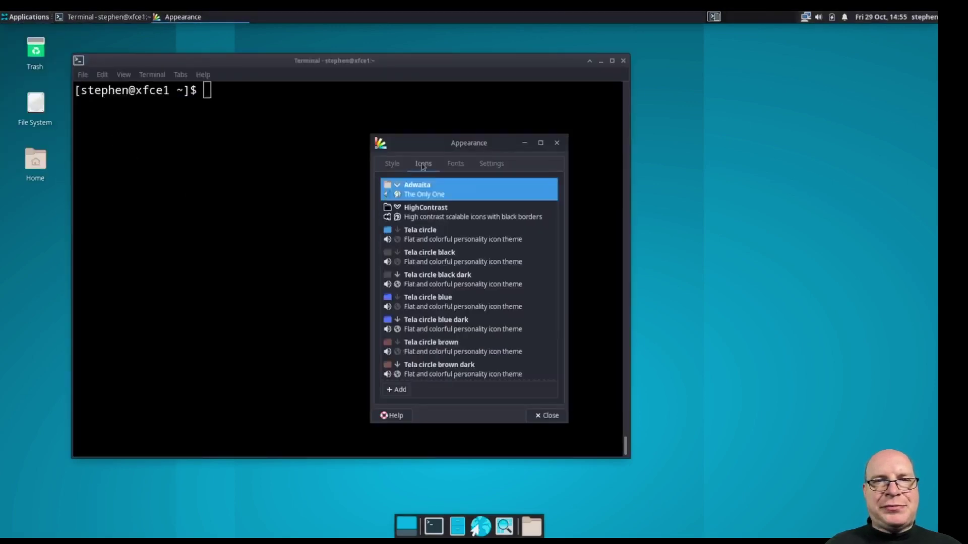
pyautogui.scroll(-3, 444, 308)
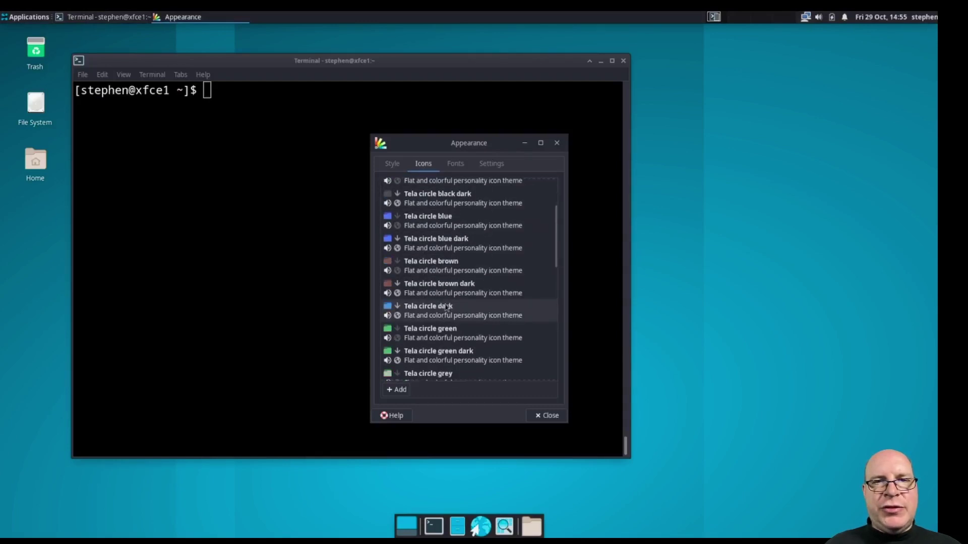
pyautogui.scroll(-6, 446, 312)
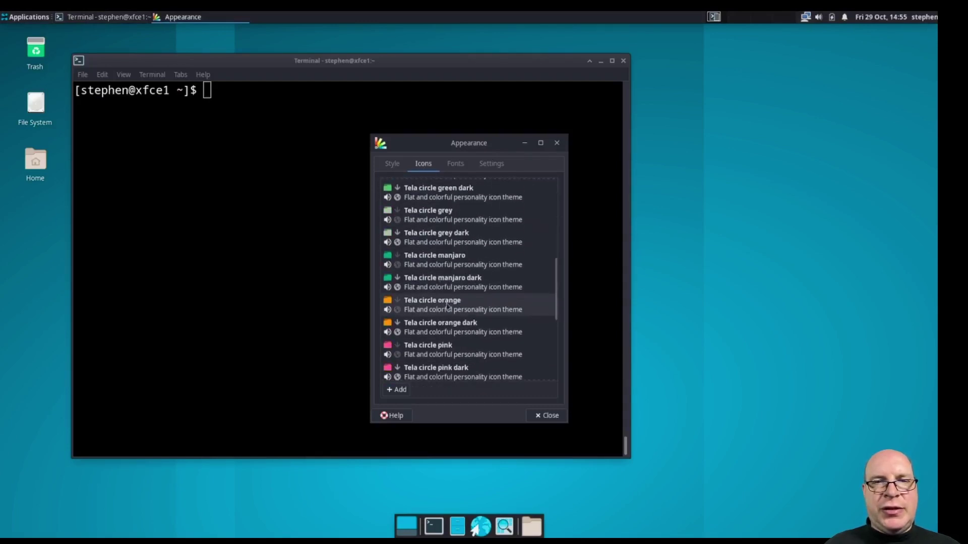
pyautogui.click(444, 329)
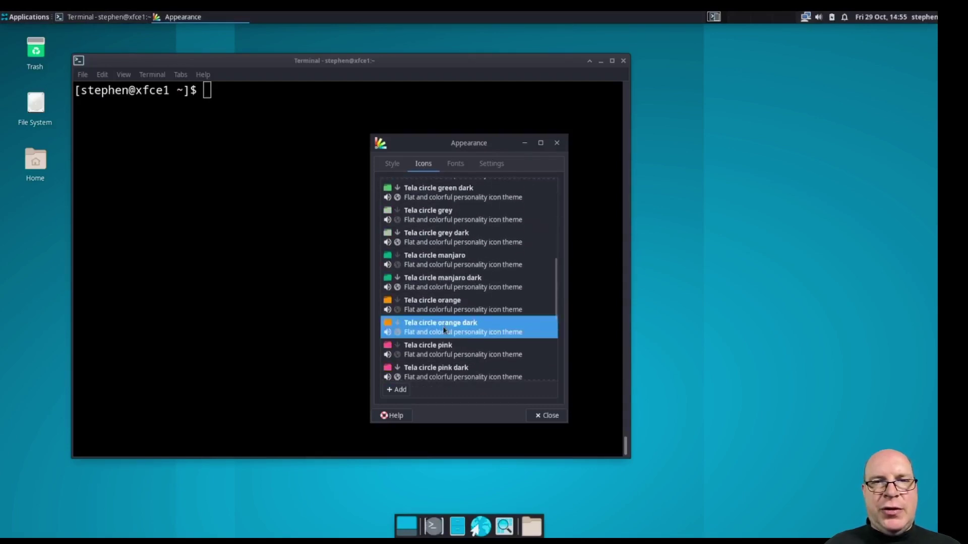
# - Set default and monospace fonts to size 12, hinting Slight, sub-pixel order RGB
pyautogui.click(453, 165)
pyautogui.click(507, 196)
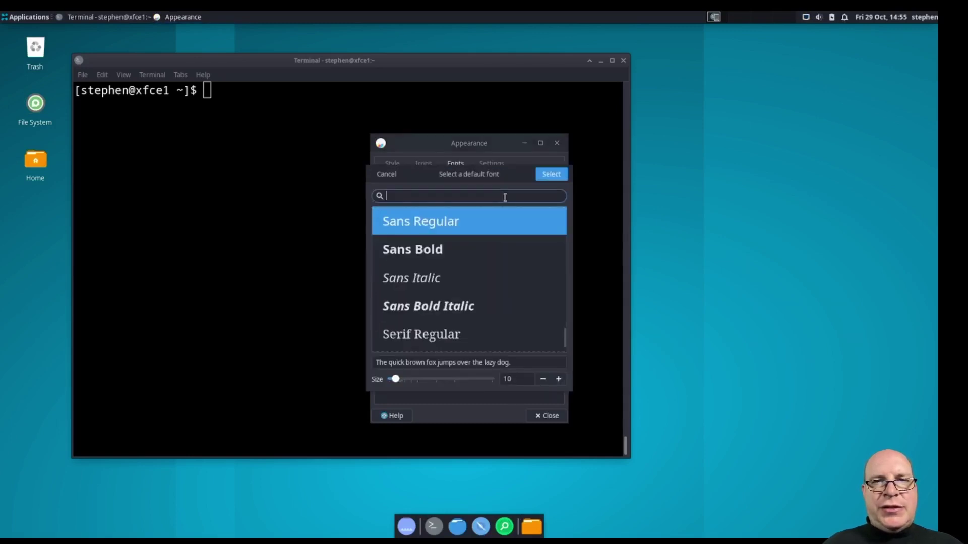
pyautogui.click(558, 379)
pyautogui.click(558, 379)
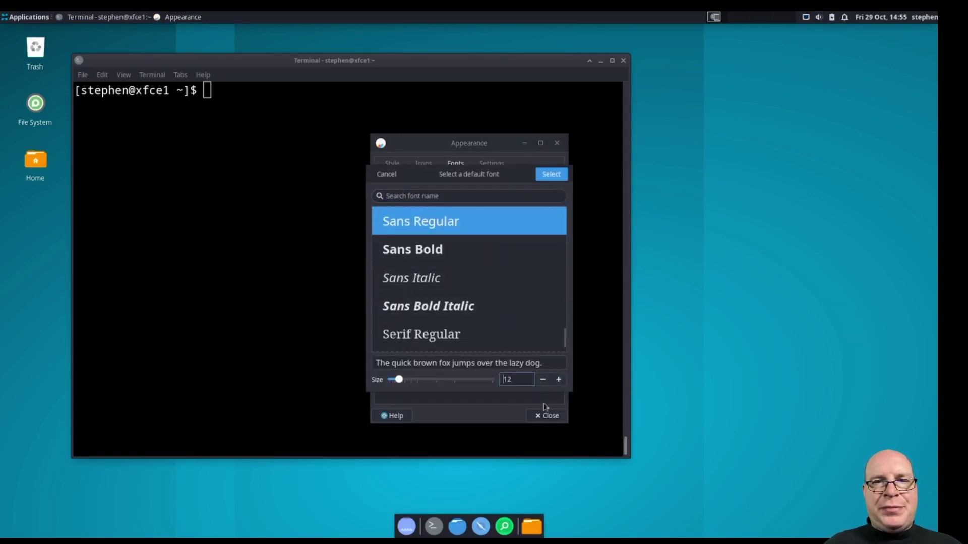
pyautogui.click(551, 177)
pyautogui.click(550, 236)
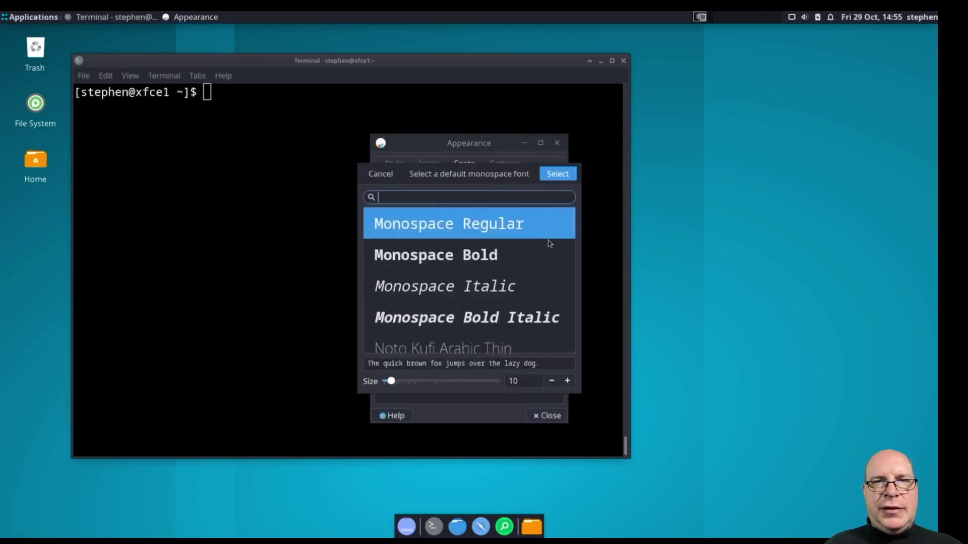
pyautogui.click(567, 381)
pyautogui.click(567, 381)
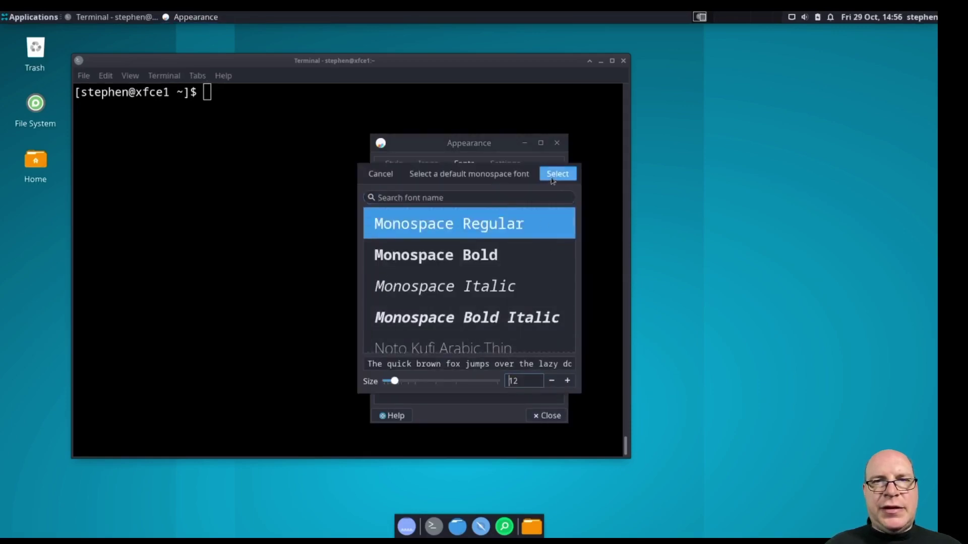
pyautogui.click(556, 174)
pyautogui.click(485, 290)
pyautogui.click(484, 259)
pyautogui.click(496, 313)
pyautogui.click(491, 328)
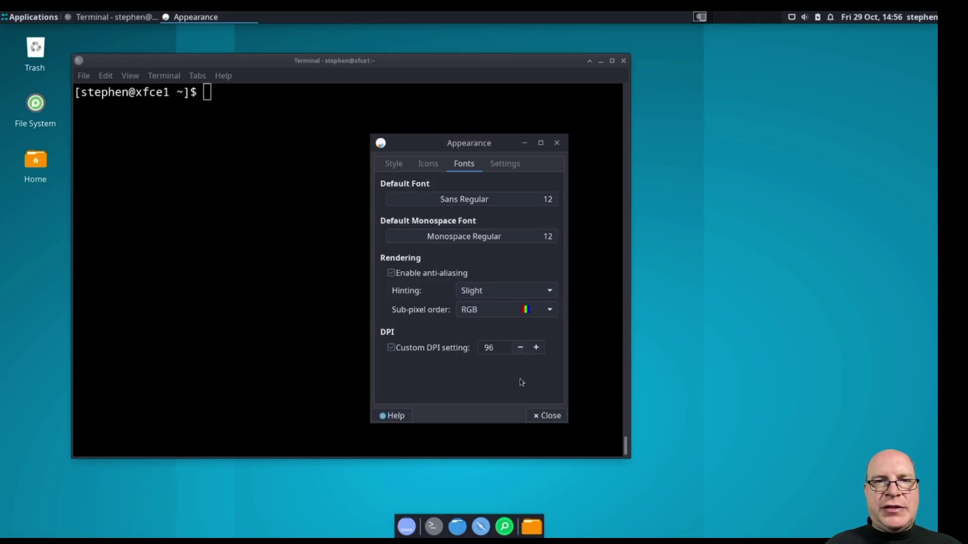
pyautogui.click(547, 418)
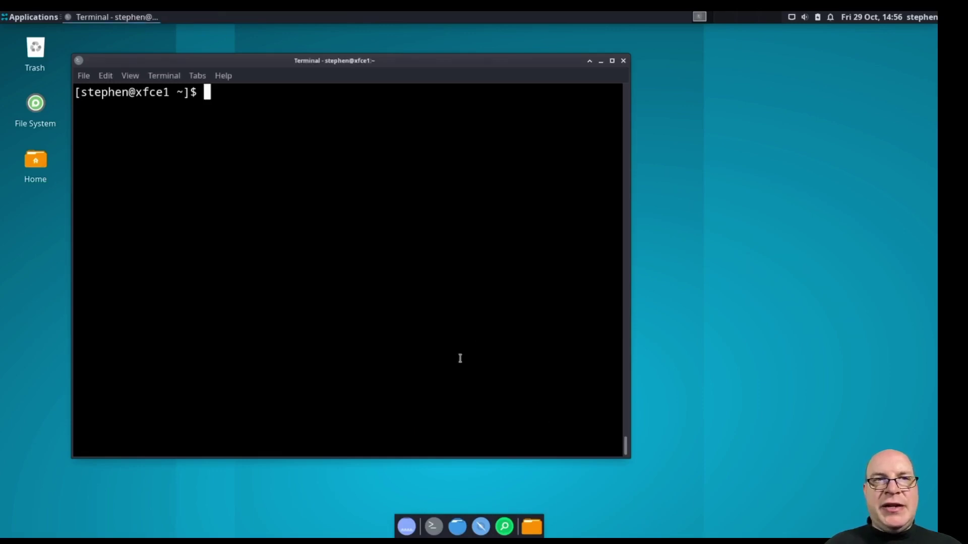
# - Remove Panel 2, the dock, in Panel Preferences
pyautogui.rightClick(517, 519)
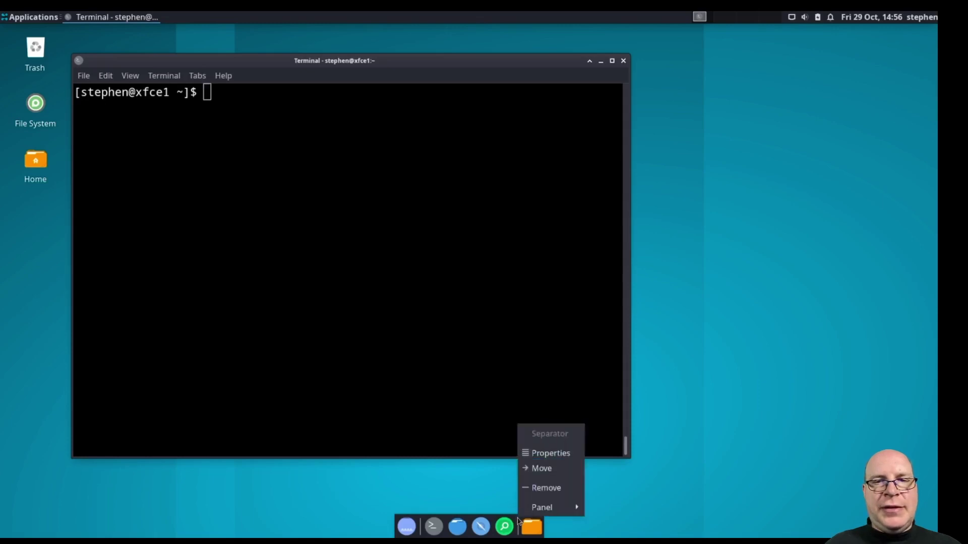
pyautogui.moveTo(523, 512)
pyautogui.click(625, 475)
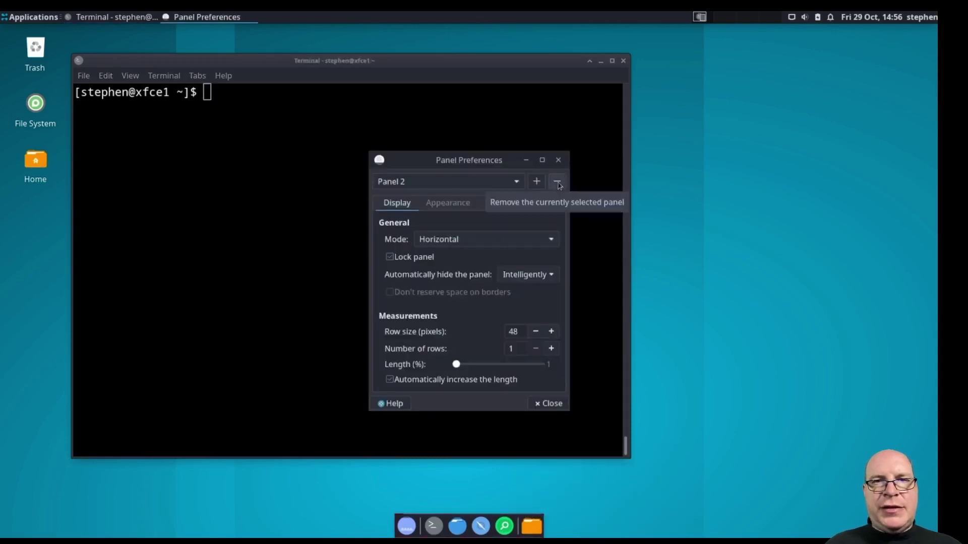
pyautogui.click(558, 182)
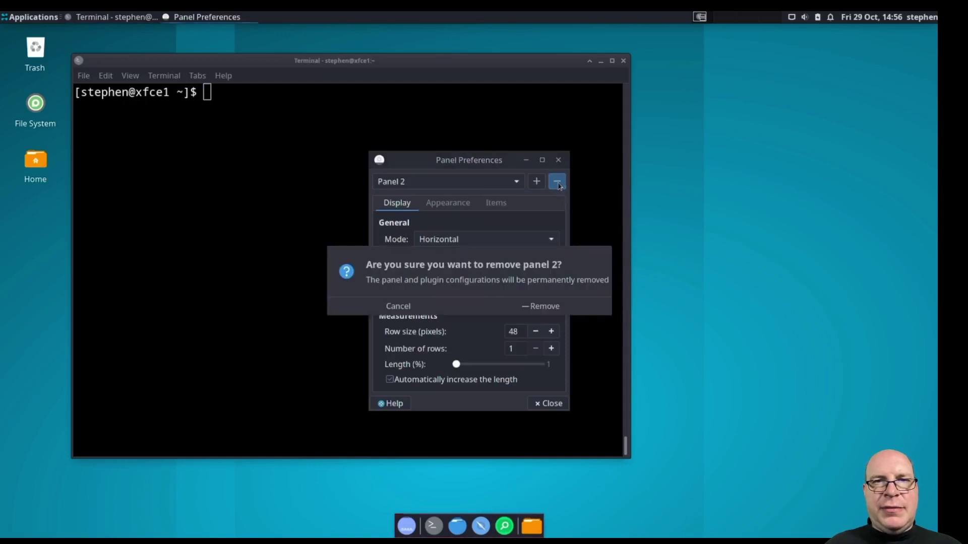
pyautogui.click(537, 304)
# - Move Panel 1 to the bottom screen edge and lock it there
pyautogui.click(514, 181)
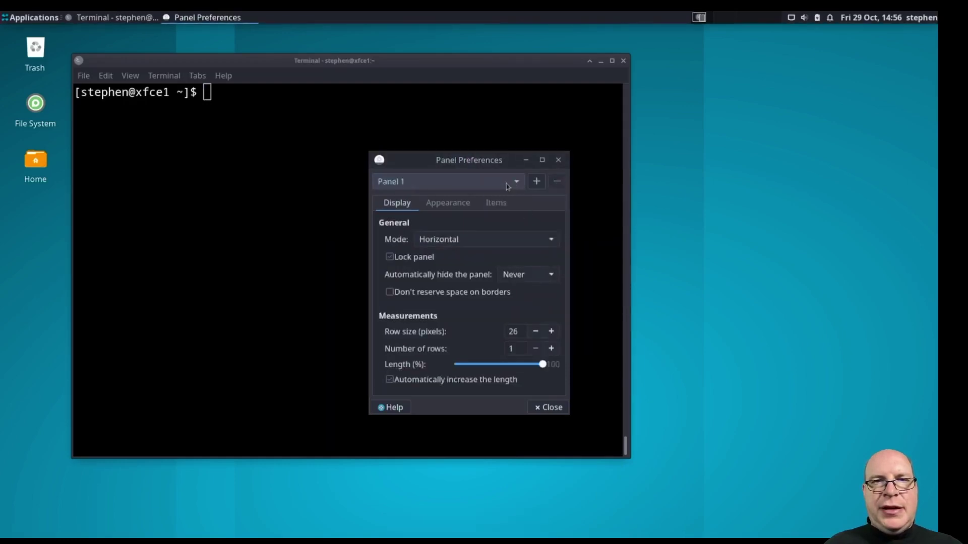
pyautogui.click(390, 258)
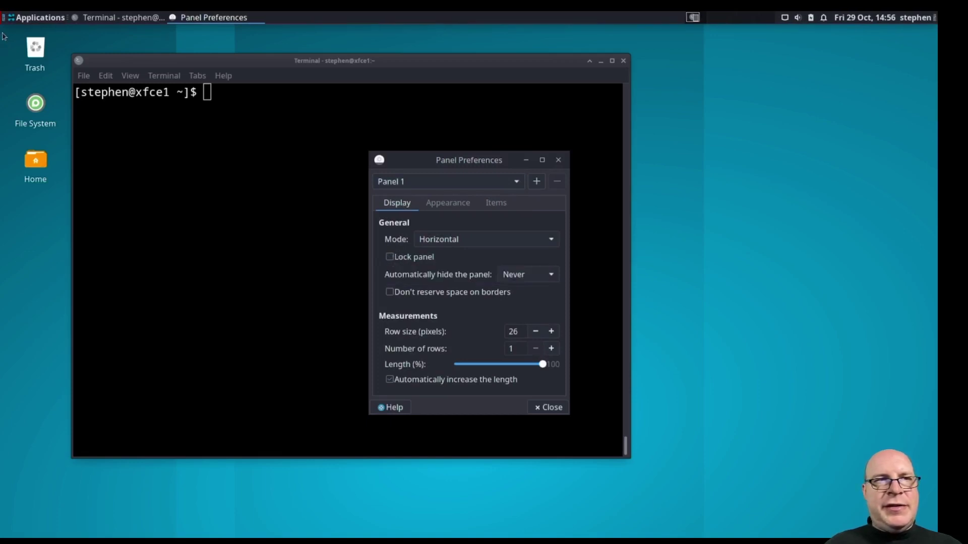
pyautogui.moveTo(3, 17); pyautogui.dragTo(9, 532)
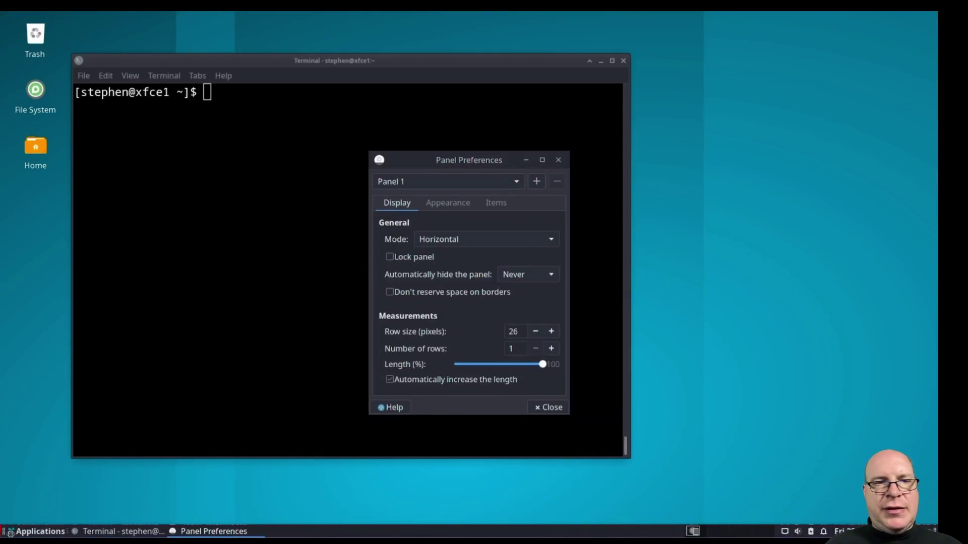
pyautogui.click(389, 257)
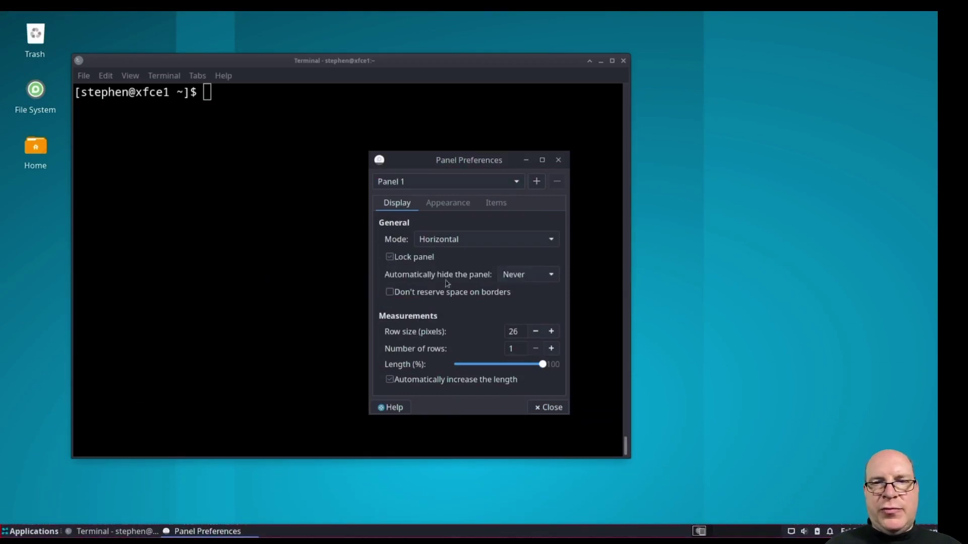
# - Make panel icons size automatically and set the row size to 48 pixels
pyautogui.click(448, 203)
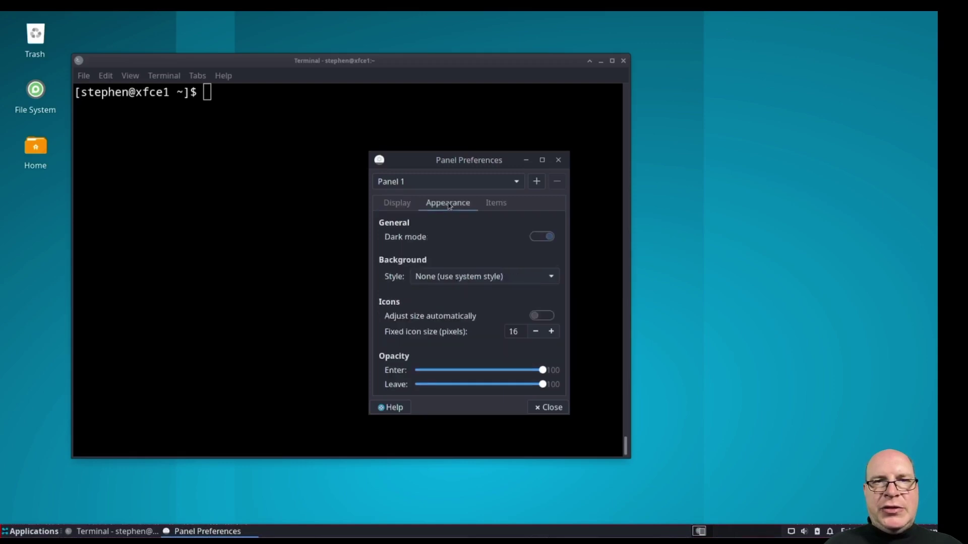
pyautogui.click(540, 316)
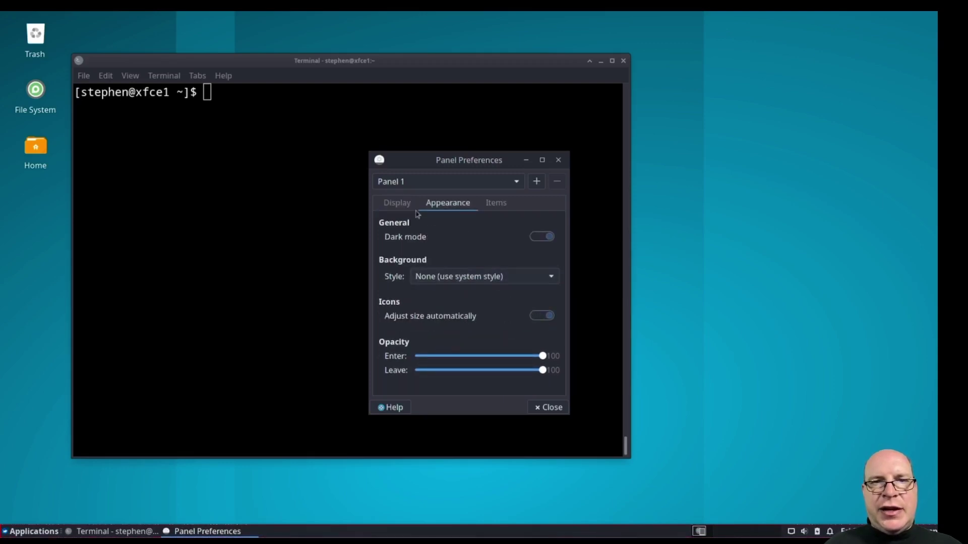
pyautogui.click(397, 205)
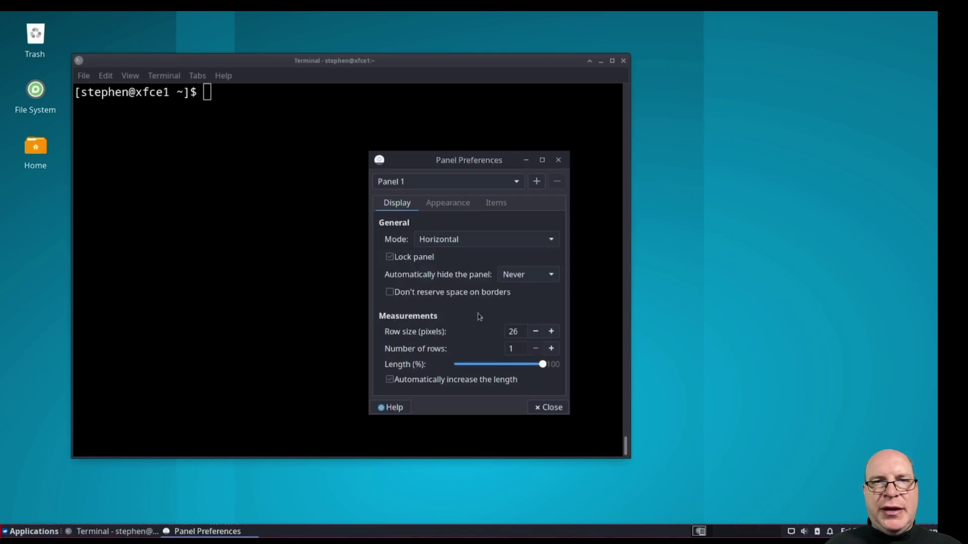
pyautogui.doubleClick(519, 331)
pyautogui.write('48')
pyautogui.press('Return')
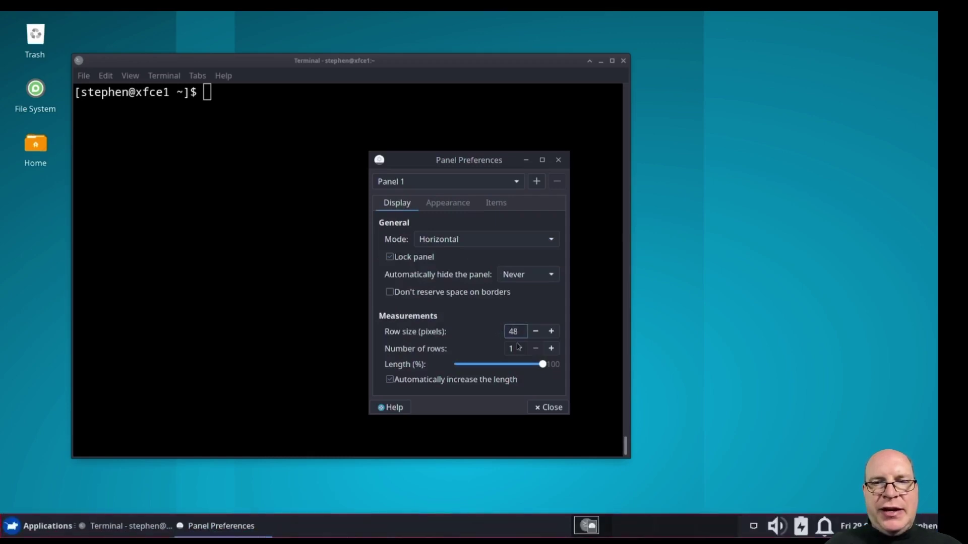
pyautogui.click(548, 408)
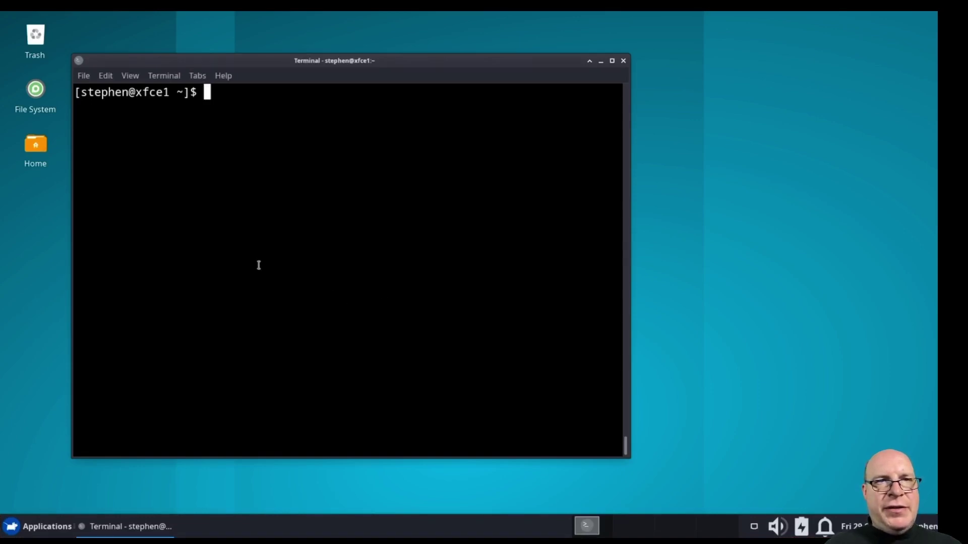
# - Install xfce4-whiskermenu-plugin with yay -S xfce4-whiskermenu-plugin
pyautogui.write('yay ')
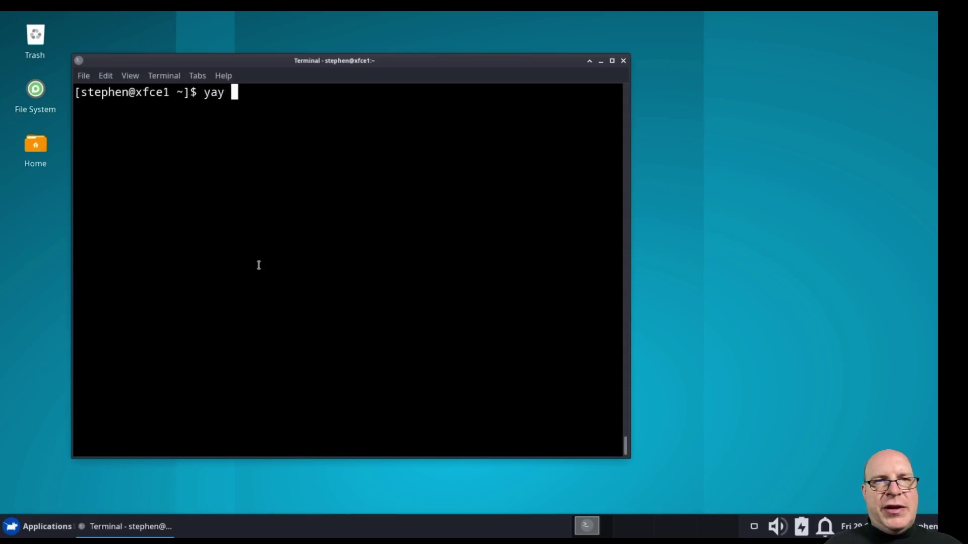
pyautogui.write('-S xf')
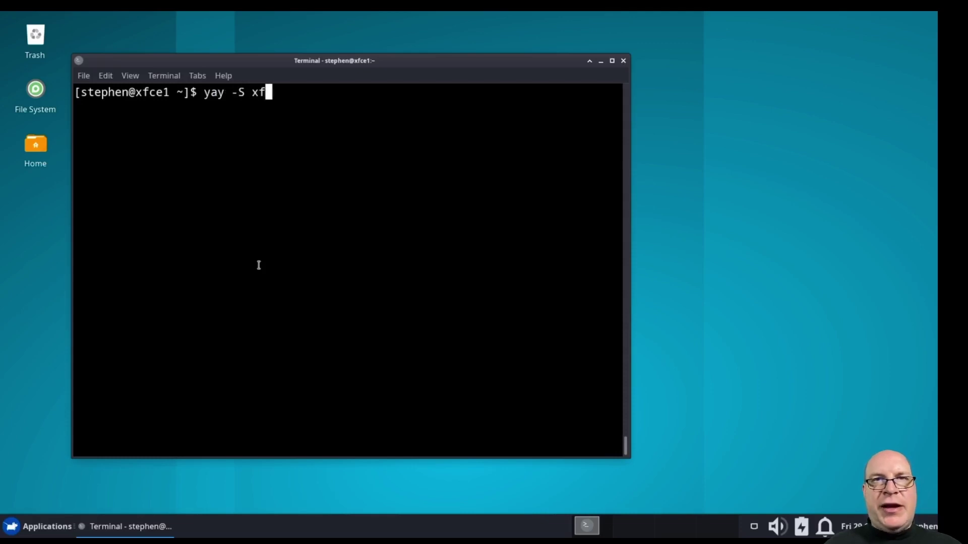
pyautogui.write('ce4')
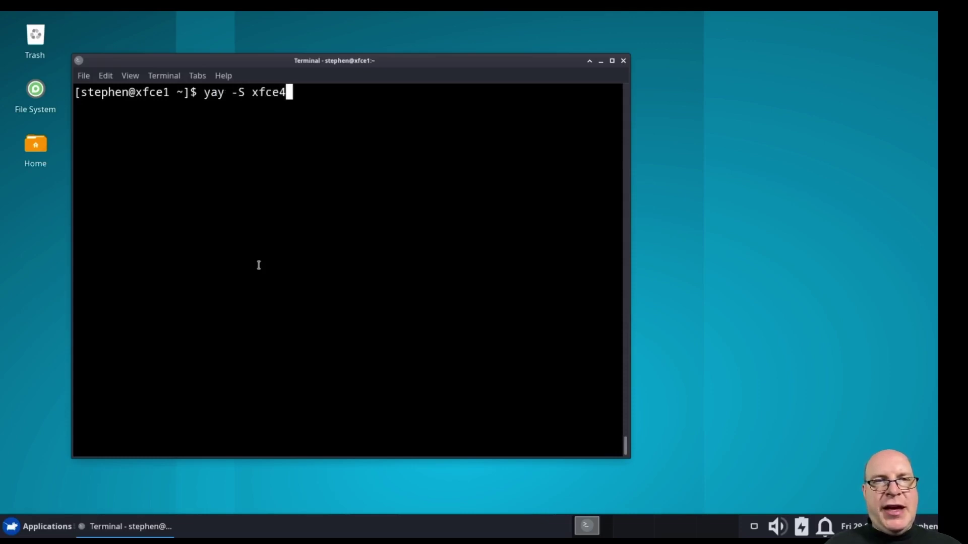
pyautogui.write('-whiskermen')
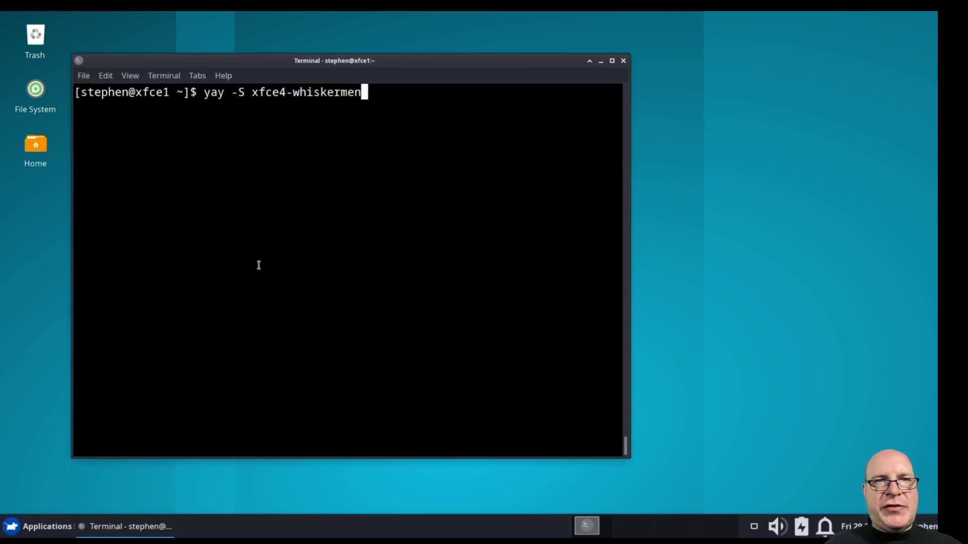
pyautogui.write('u-plugi')
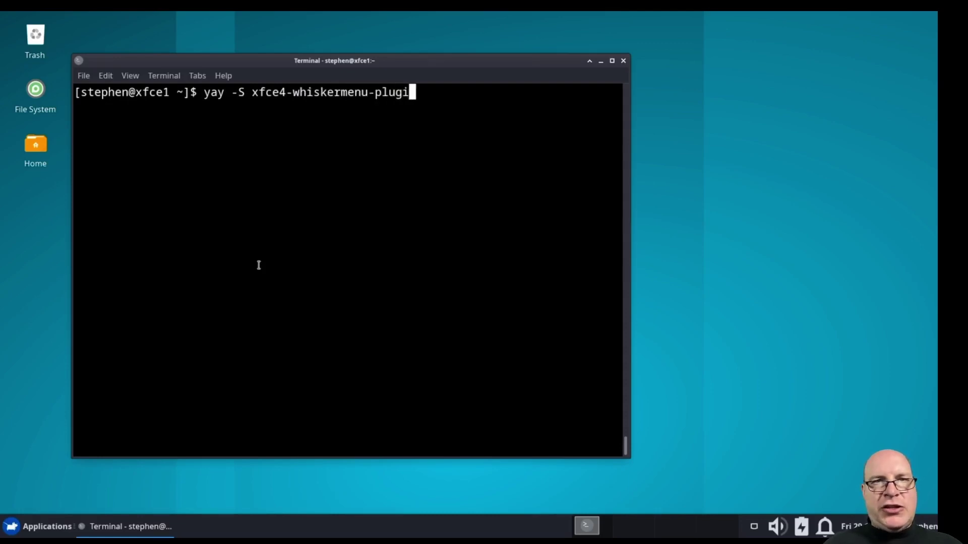
pyautogui.write('n')
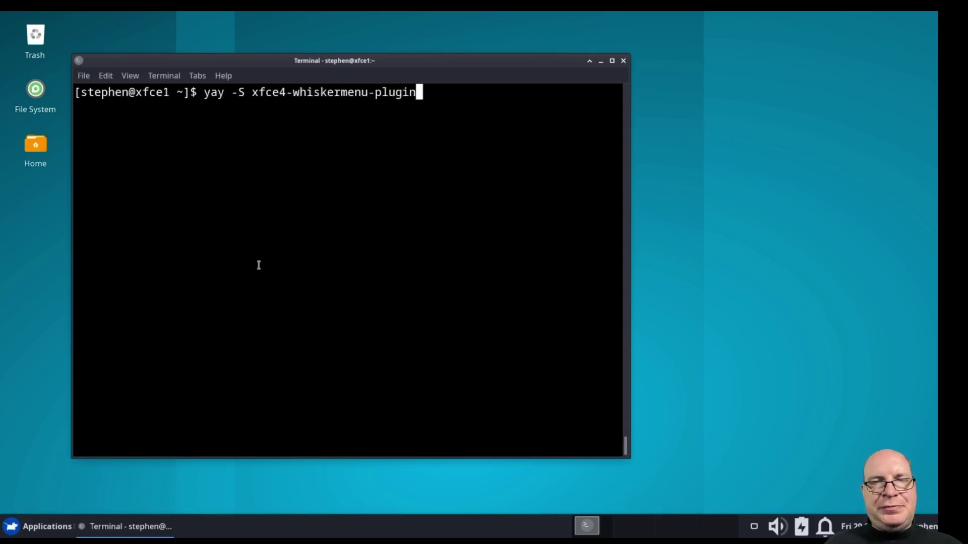
pyautogui.press('Return')
pyautogui.press('Return')
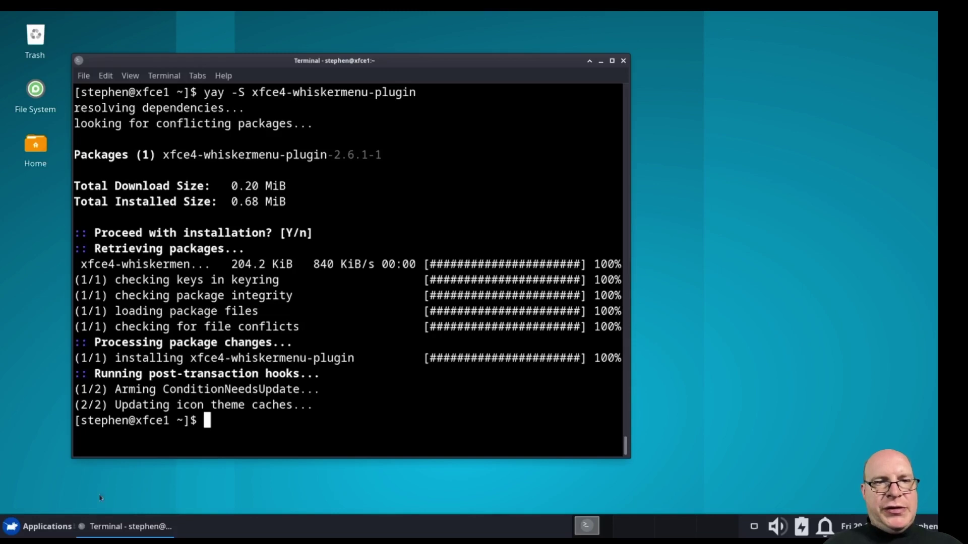
# - Remove the Applications Menu item from the panel
pyautogui.rightClick(34, 523)
pyautogui.click(39, 490)
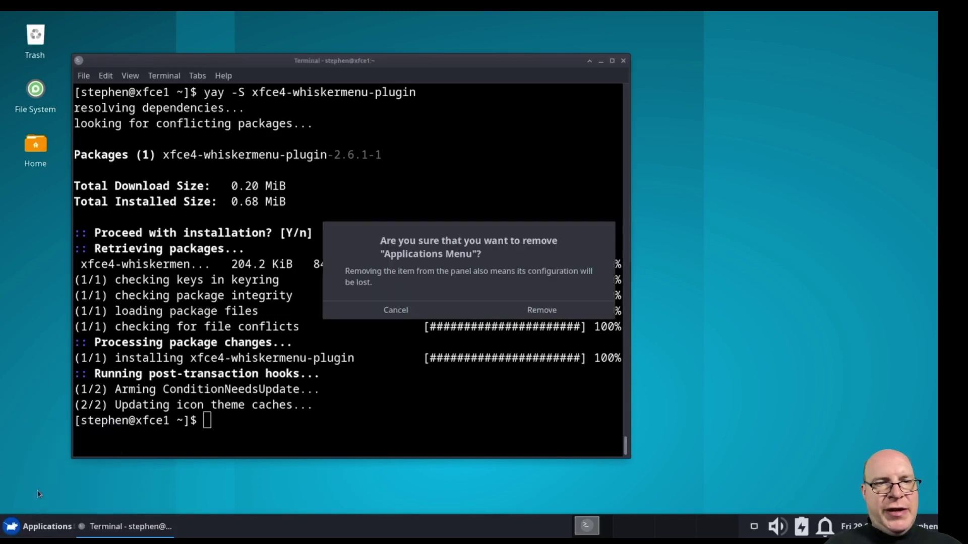
pyautogui.click(526, 308)
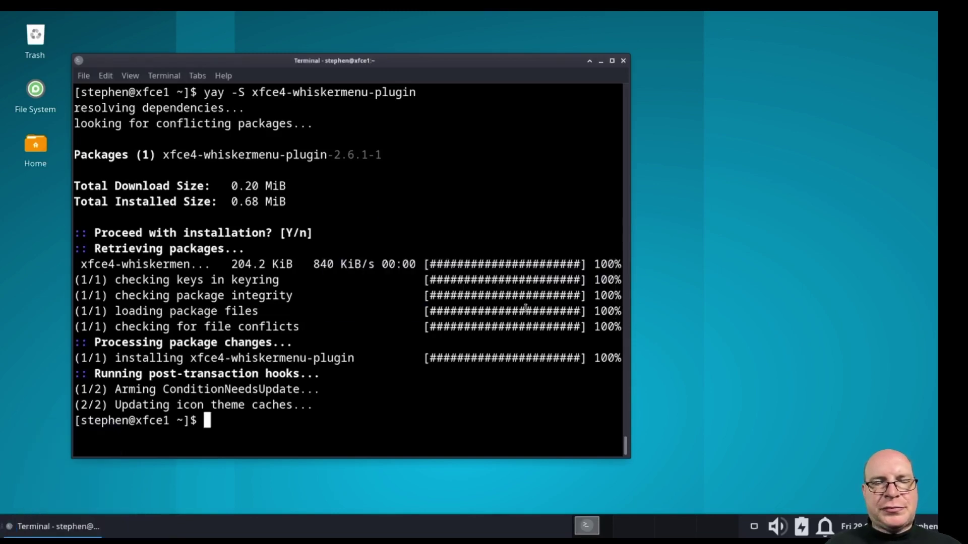
# - Add the Whisker Menu plugin to the panel
pyautogui.rightClick(299, 533)
pyautogui.moveTo(325, 505)
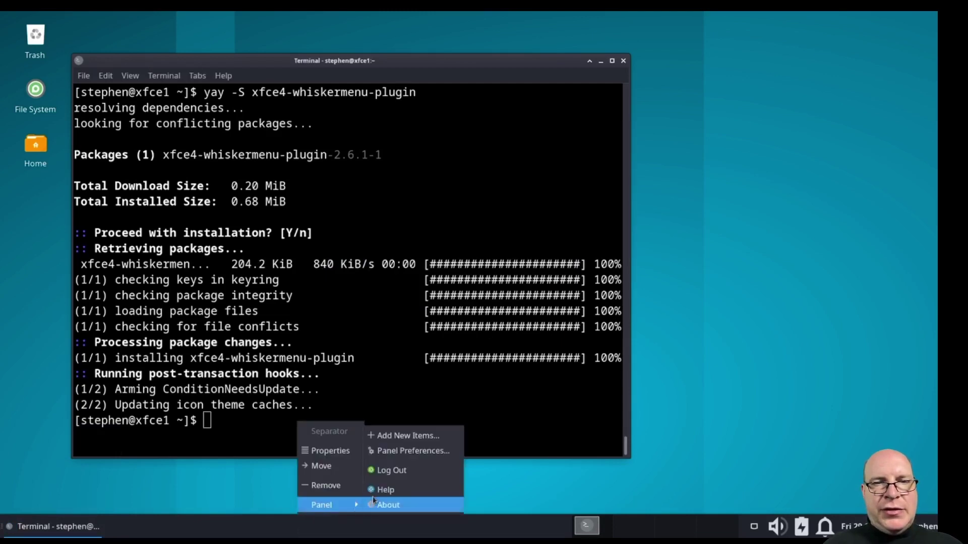
pyautogui.click(404, 437)
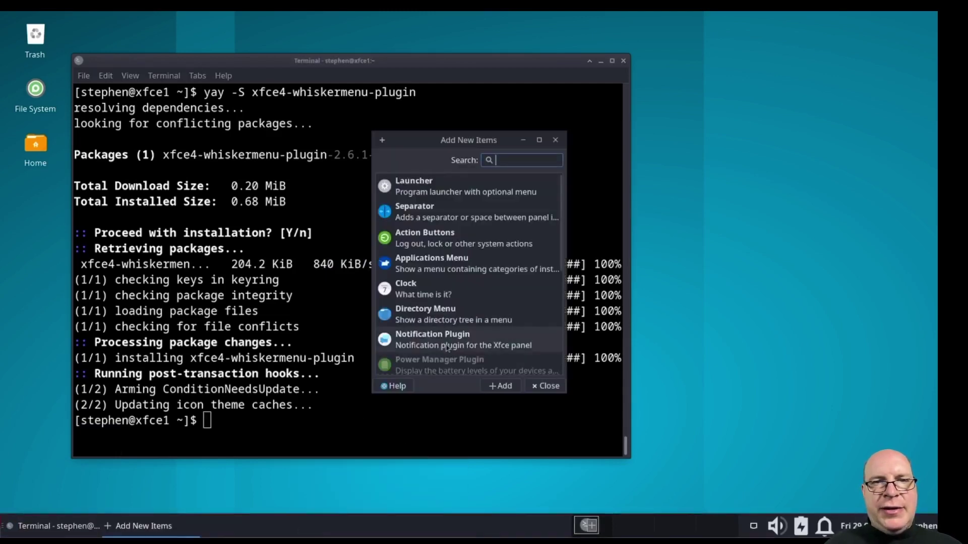
pyautogui.scroll(-5, 464, 328)
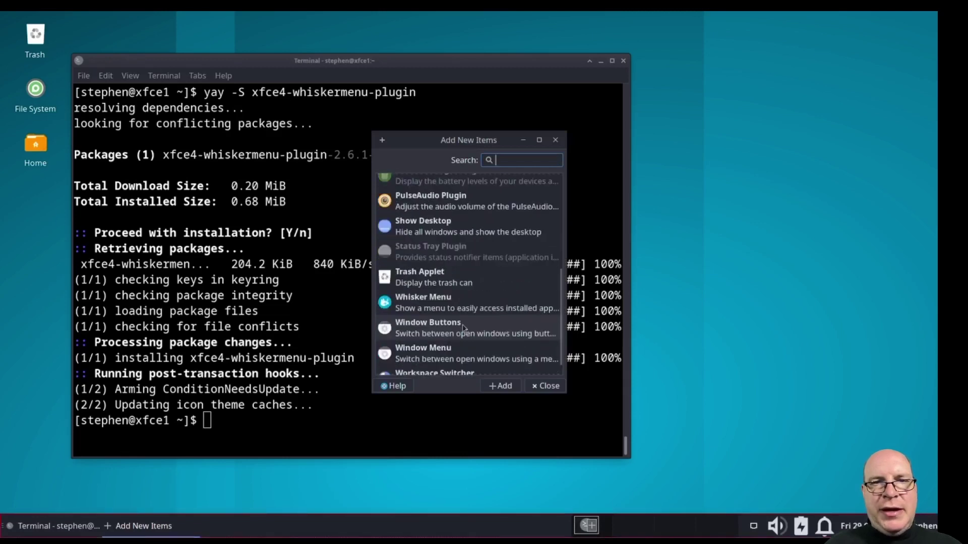
pyautogui.click(434, 307)
pyautogui.click(495, 386)
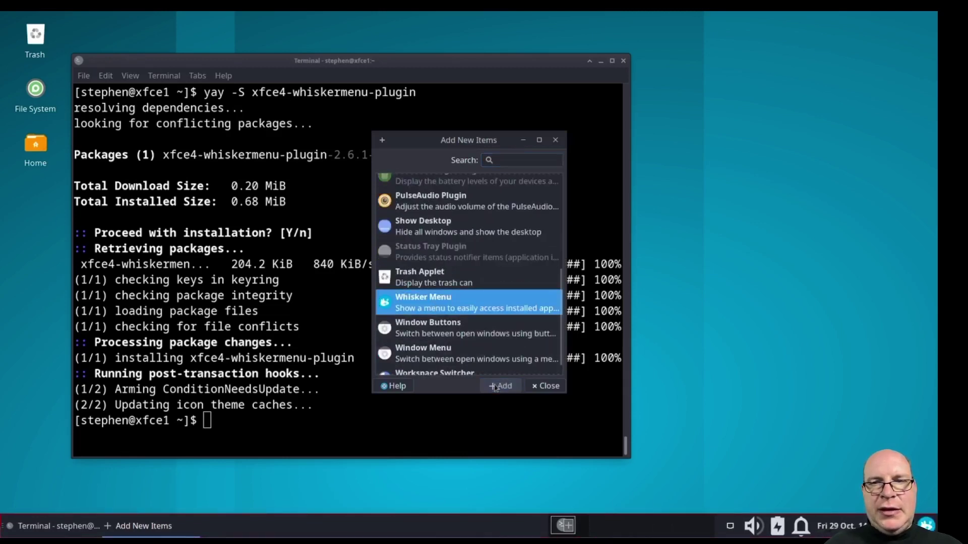
pyautogui.click(531, 385)
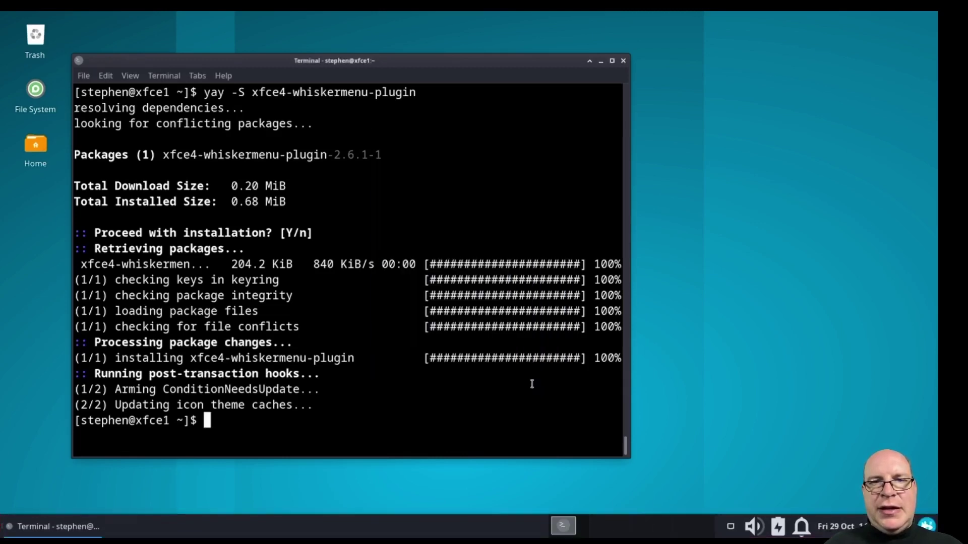
# - Move the Whisker Menu to the panel's far left and open its properties
pyautogui.rightClick(928, 524)
pyautogui.click(857, 466)
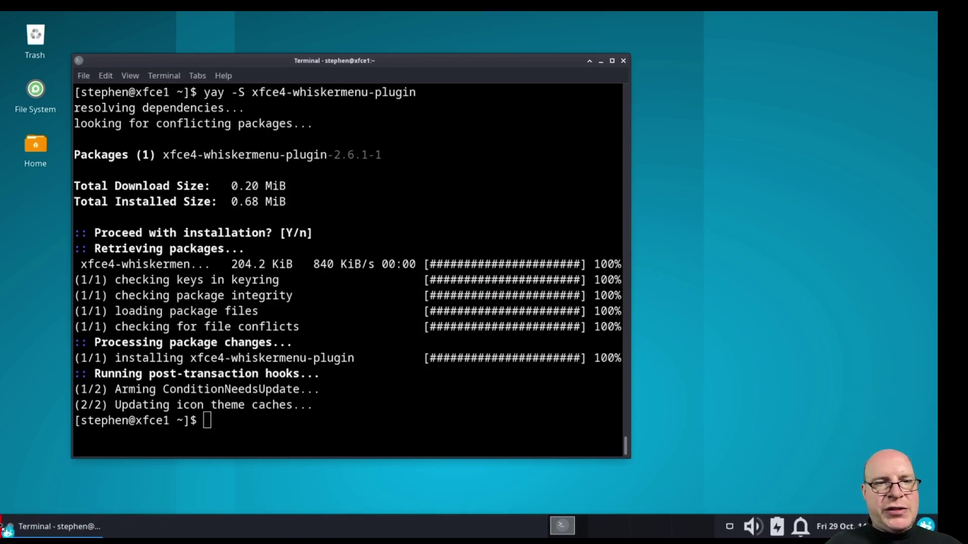
pyautogui.click(8, 527)
pyautogui.rightClick(9, 527)
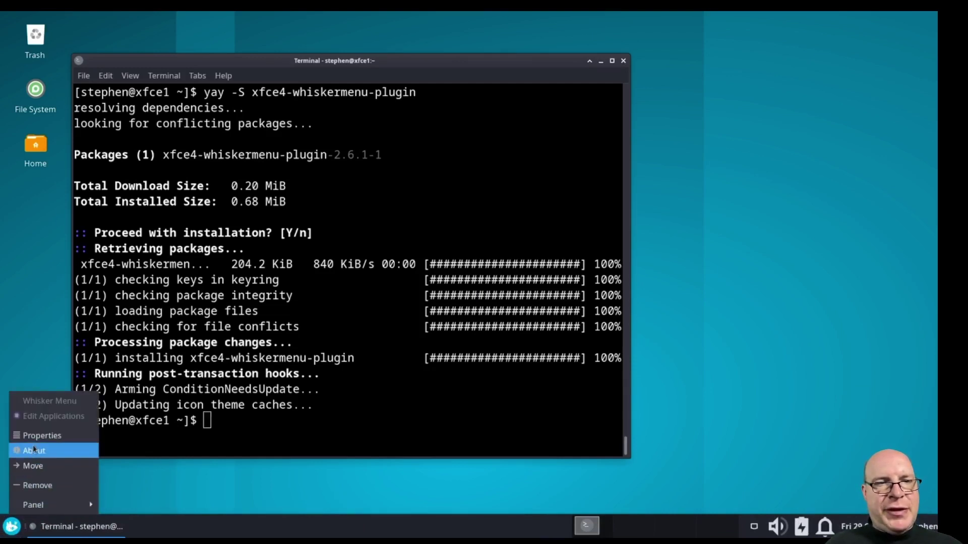
pyautogui.click(50, 438)
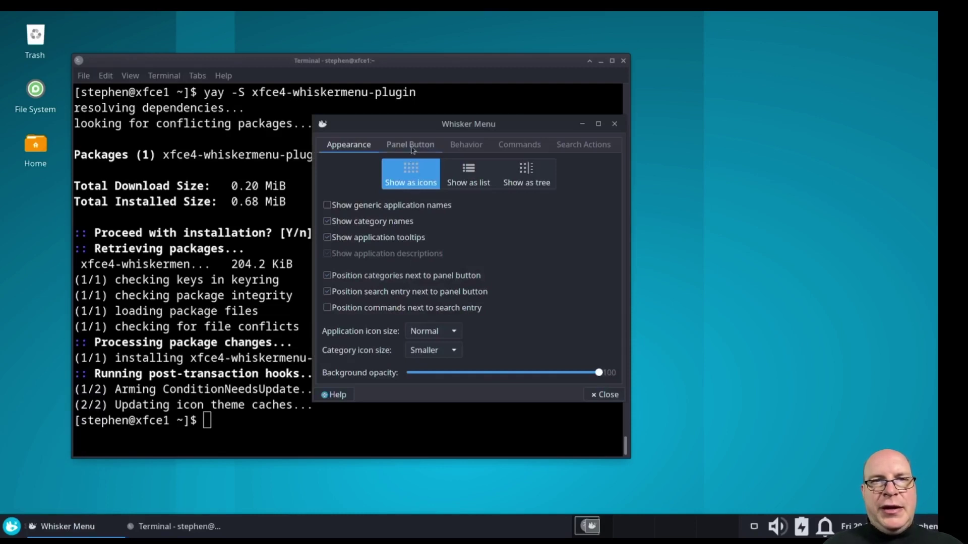
# - Set the Whisker Menu button icon to distributor-logo-blackarch from All Icons
pyautogui.click(411, 146)
pyautogui.click(371, 208)
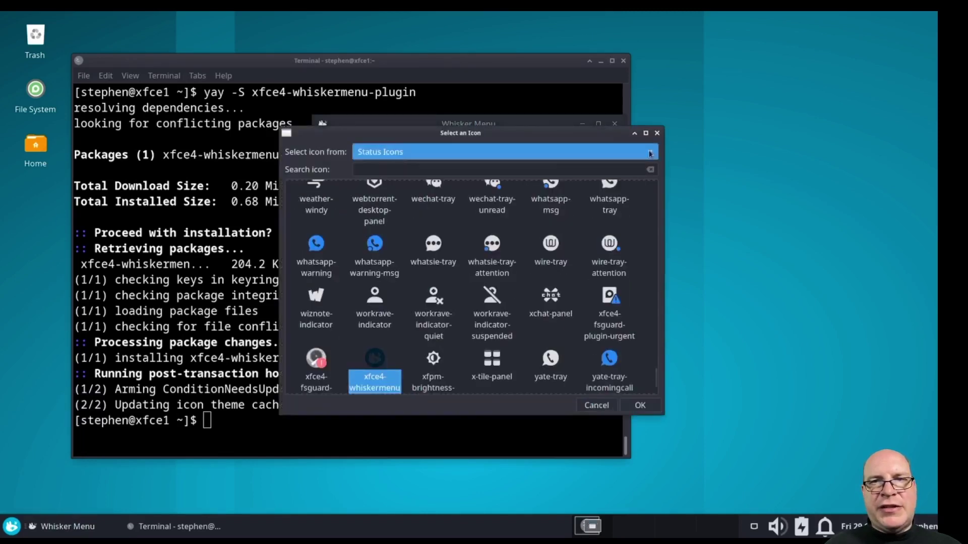
pyautogui.click(641, 153)
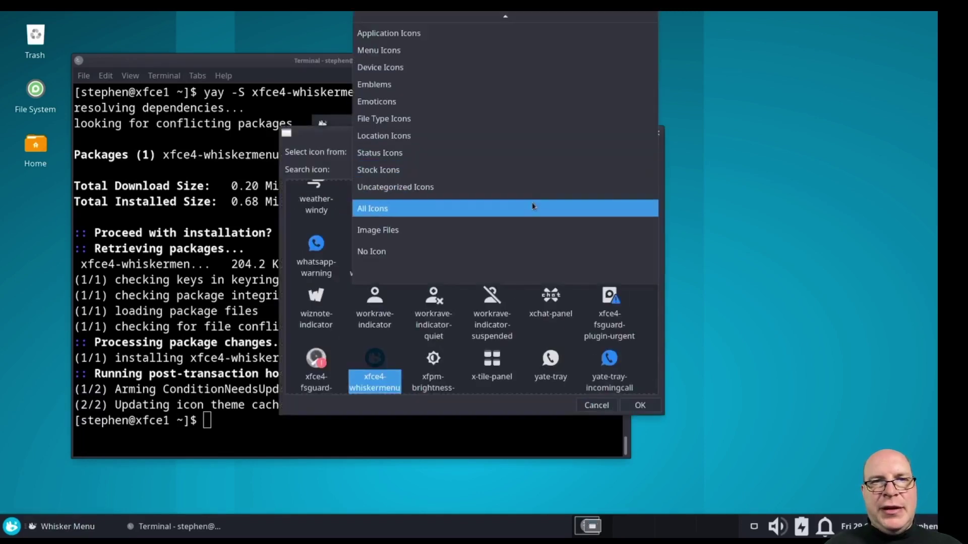
pyautogui.click(533, 206)
pyautogui.click(423, 170)
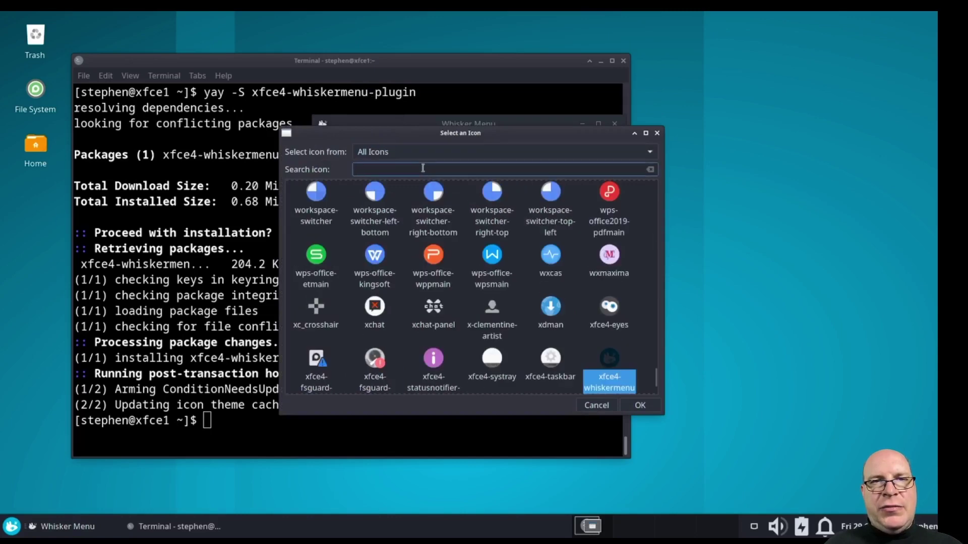
pyautogui.write('distri')
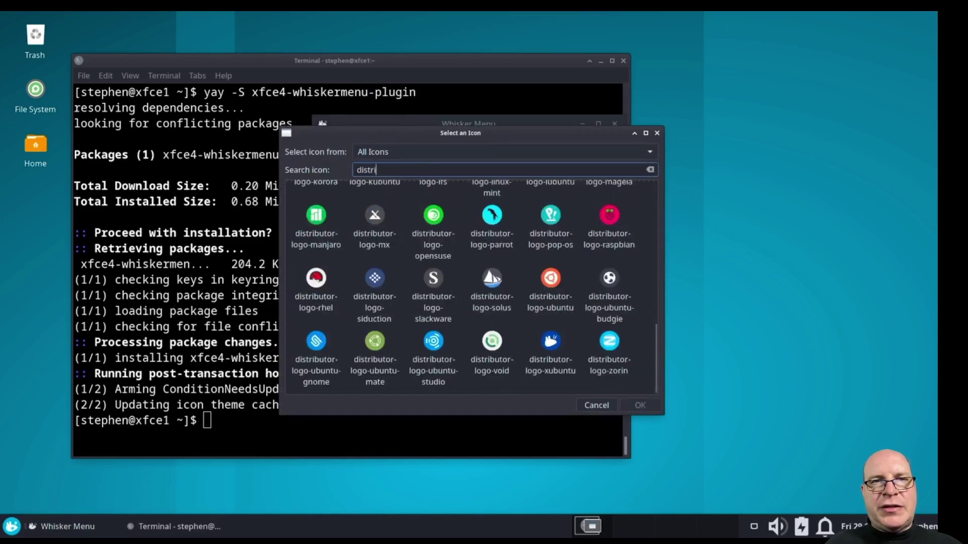
pyautogui.write('butor-logo-bla')
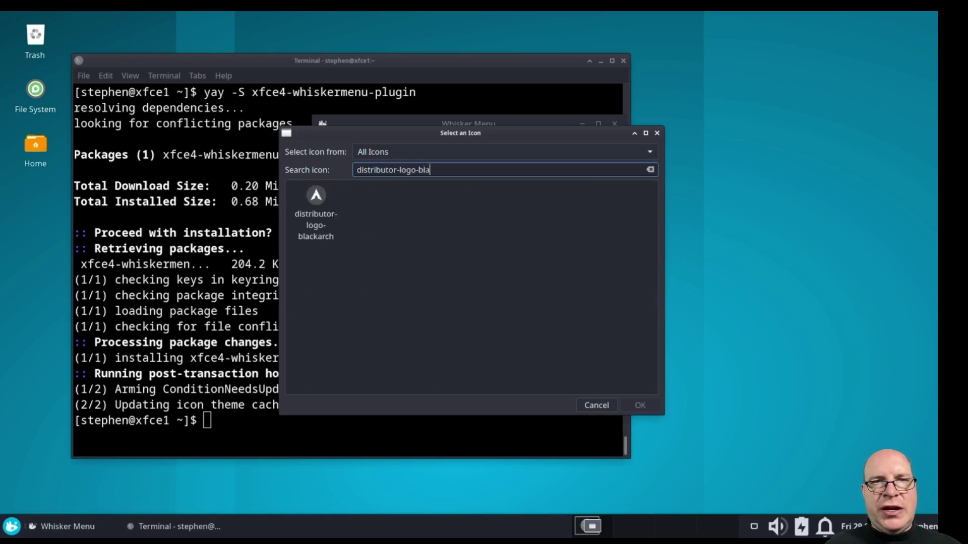
pyautogui.click(315, 201)
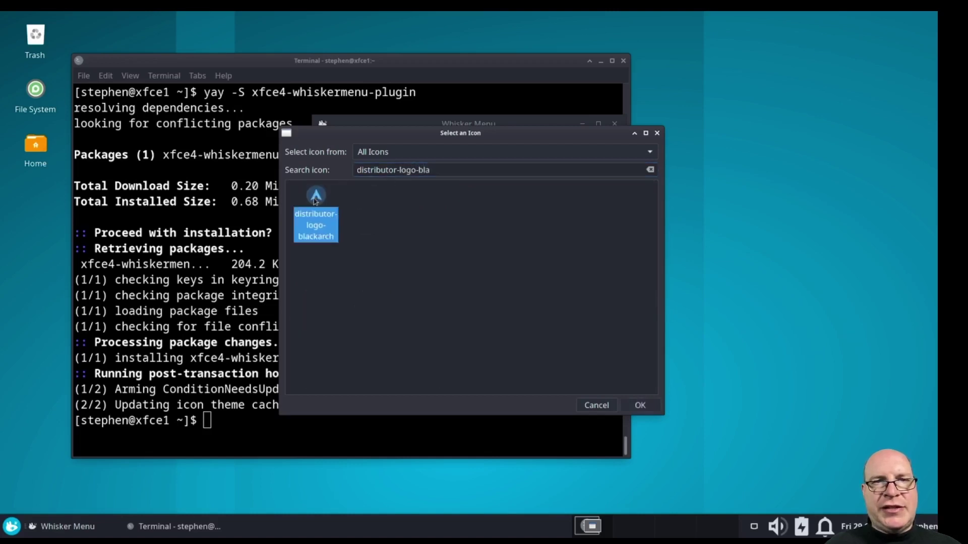
pyautogui.doubleClick(315, 201)
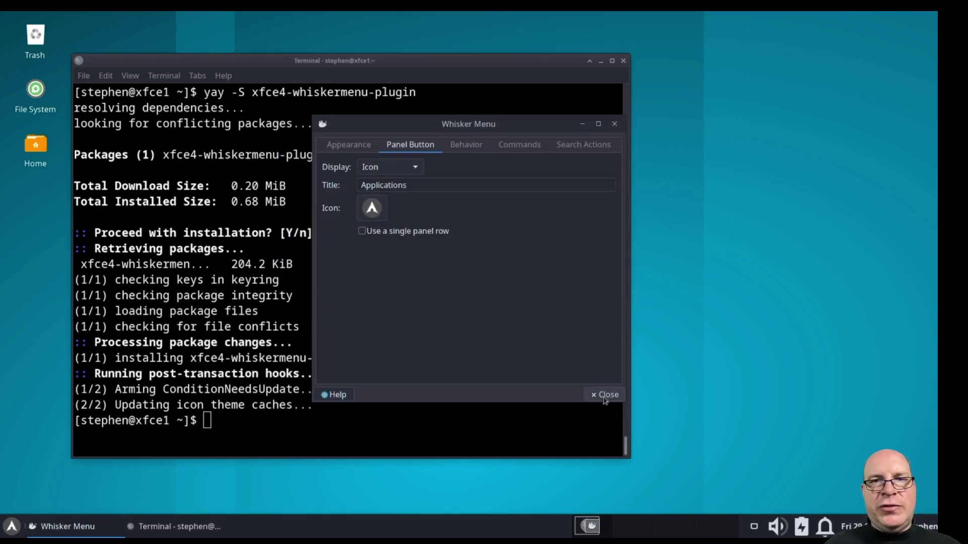
# - Reduce workspaces to 2, then test switching to the second workspace and back
pyautogui.click(605, 397)
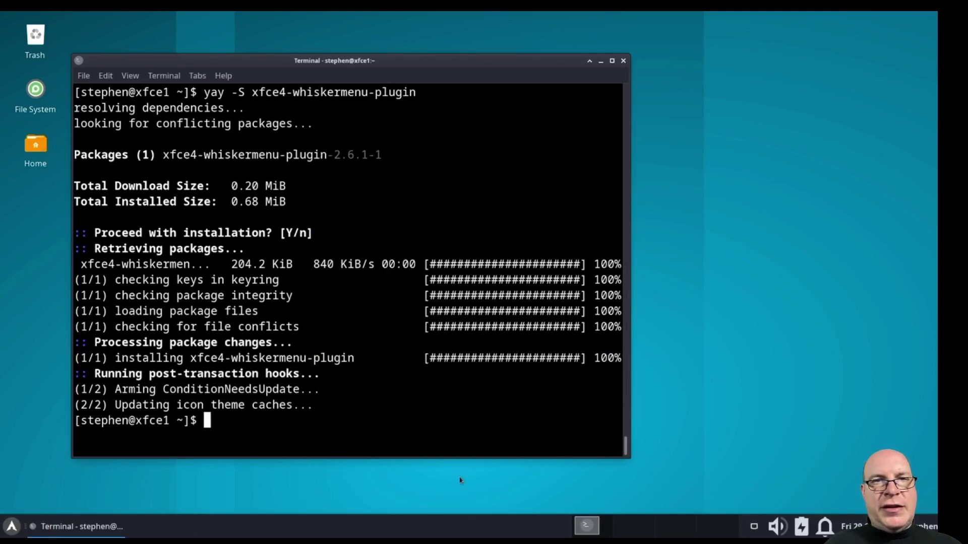
pyautogui.rightClick(681, 533)
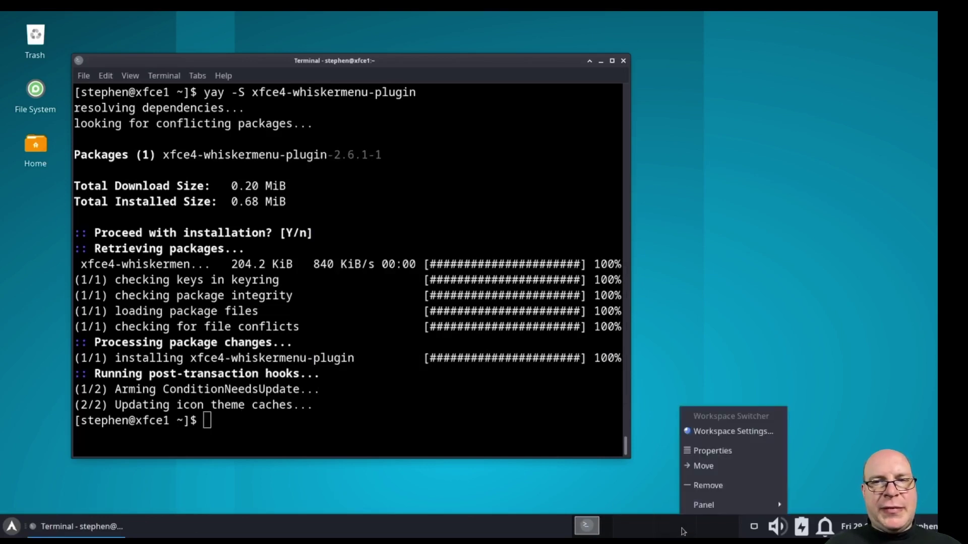
pyautogui.click(707, 432)
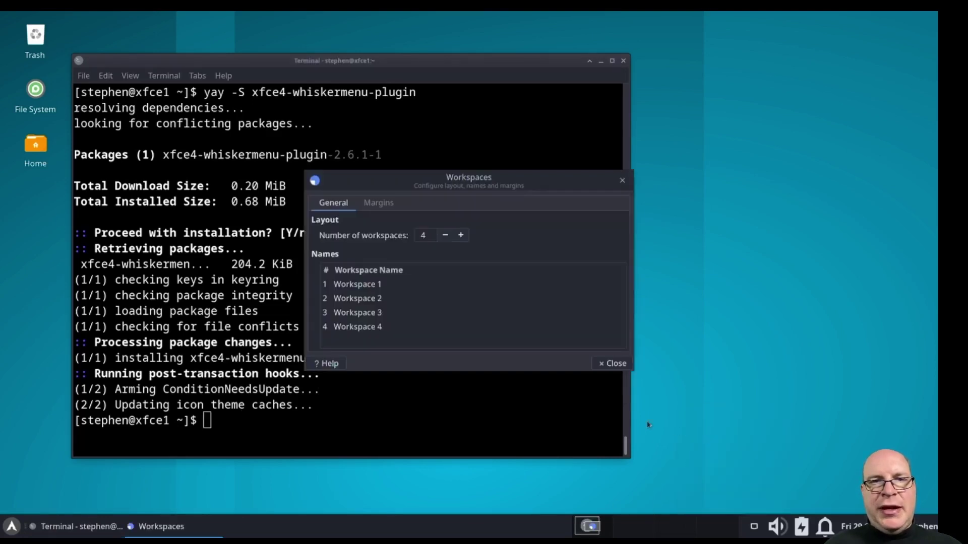
pyautogui.click(445, 235)
pyautogui.click(445, 235)
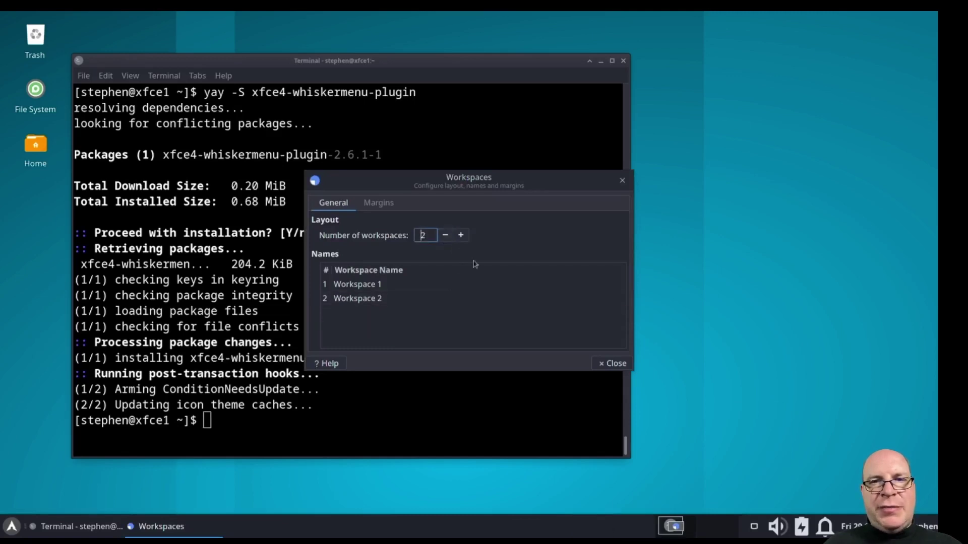
pyautogui.click(615, 368)
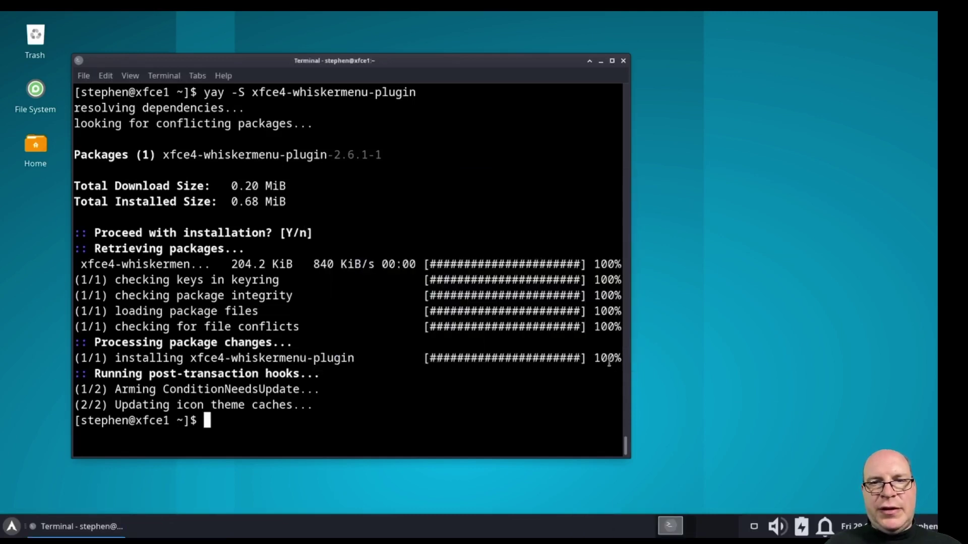
pyautogui.click(703, 529)
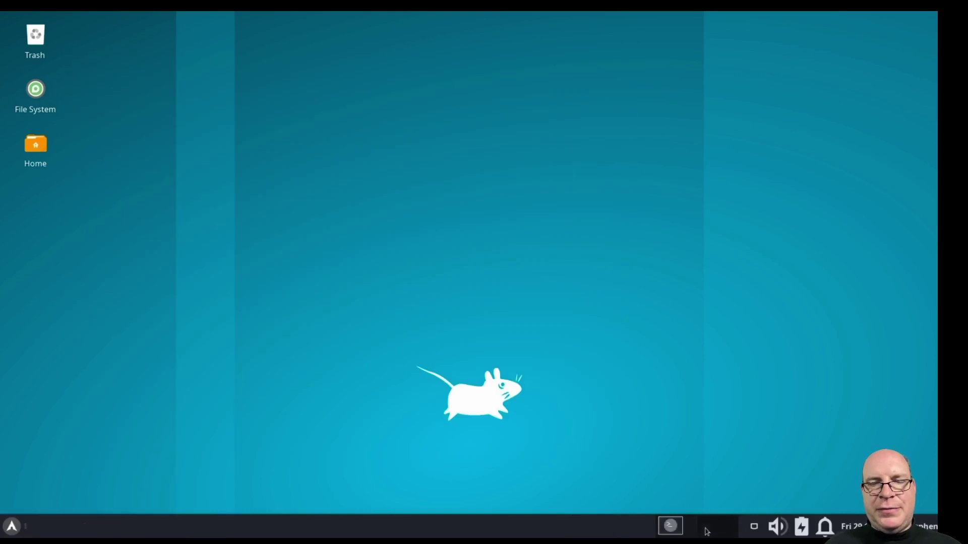
pyautogui.click(674, 530)
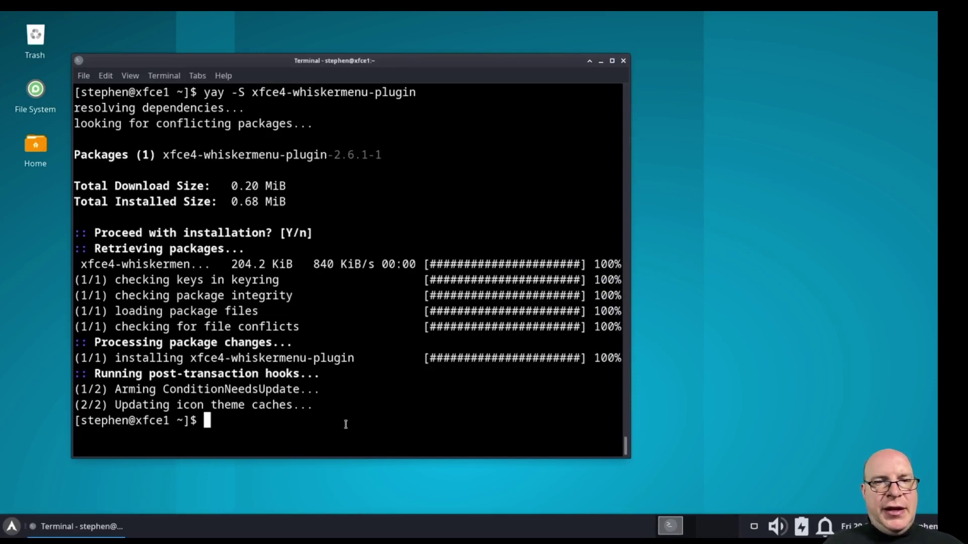
# - Install brave-bin and thunderbird with yay -S, accepting the default prompts, then clear the screen
pyautogui.hotkey('ctrl', 'l')
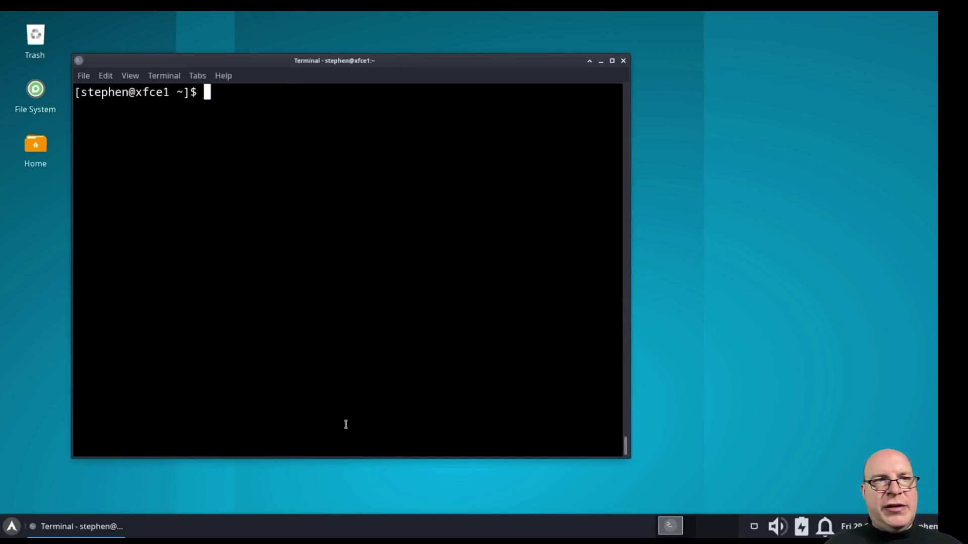
pyautogui.write('yay -S')
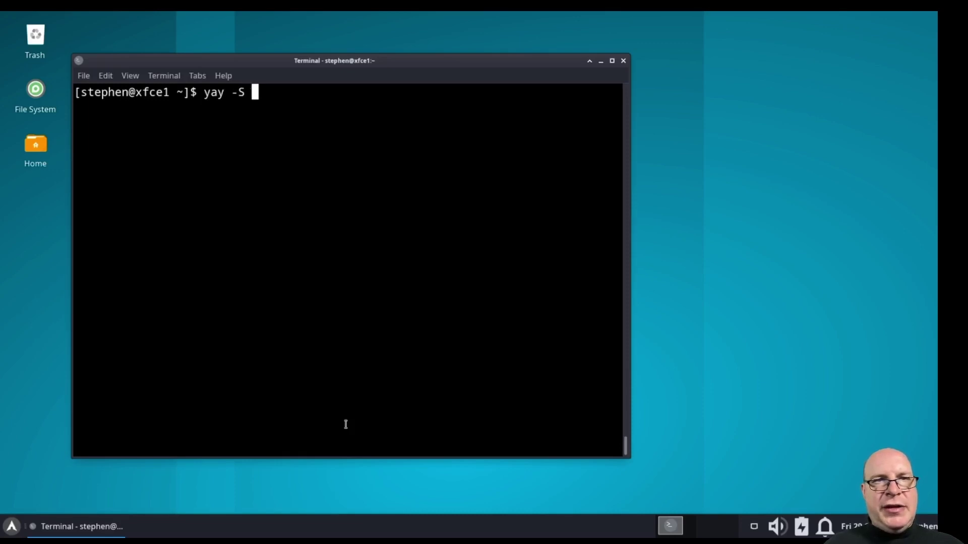
pyautogui.write(' brave-')
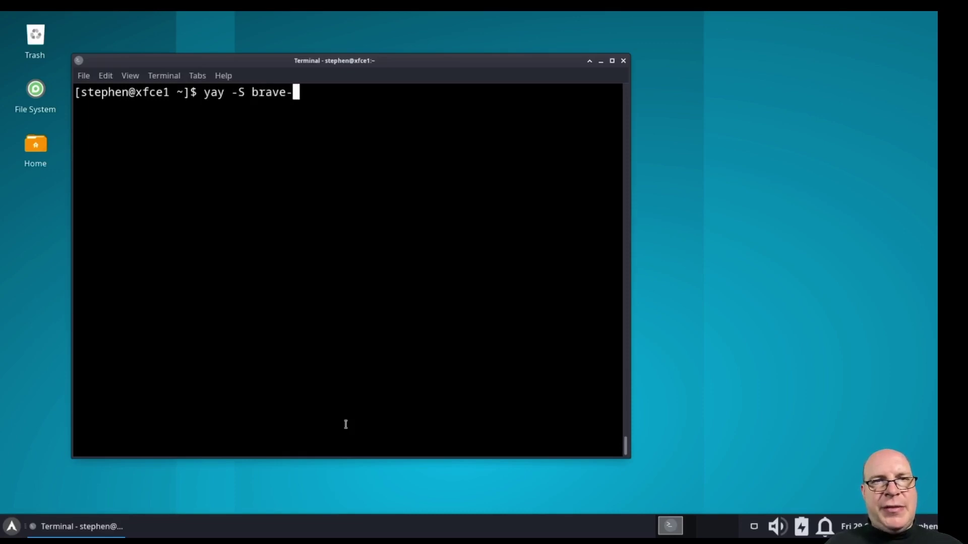
pyautogui.write('bin thund')
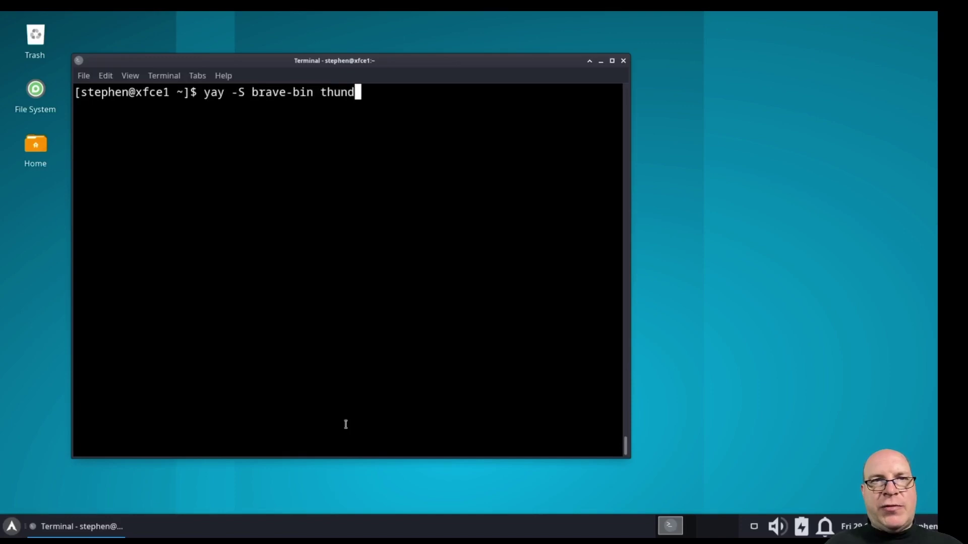
pyautogui.write('erbird')
pyautogui.press('Return')
pyautogui.press('Return')
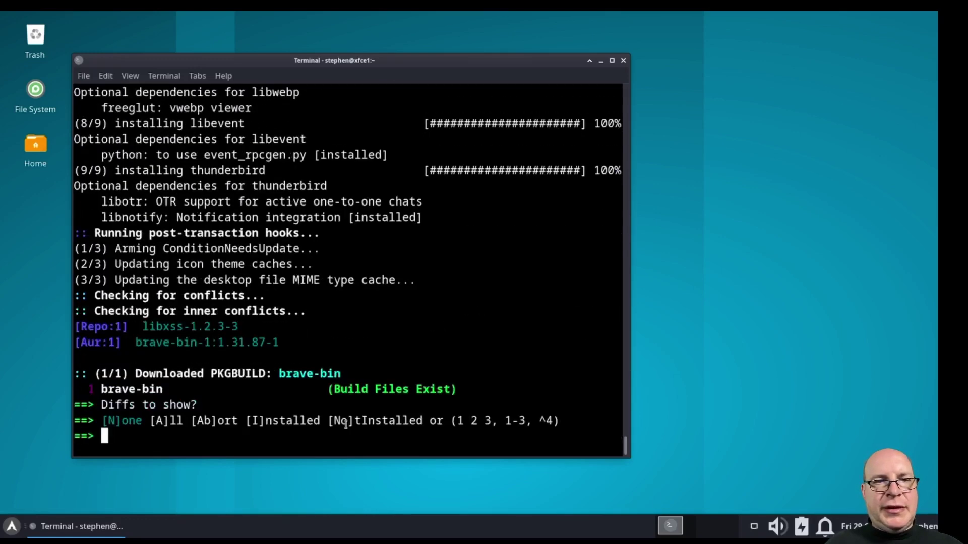
pyautogui.press('Return')
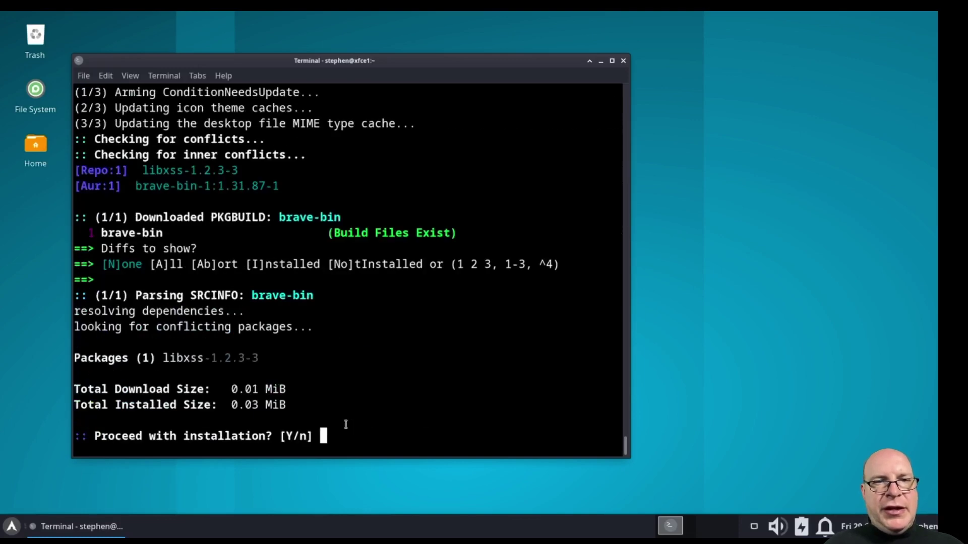
pyautogui.press('Return')
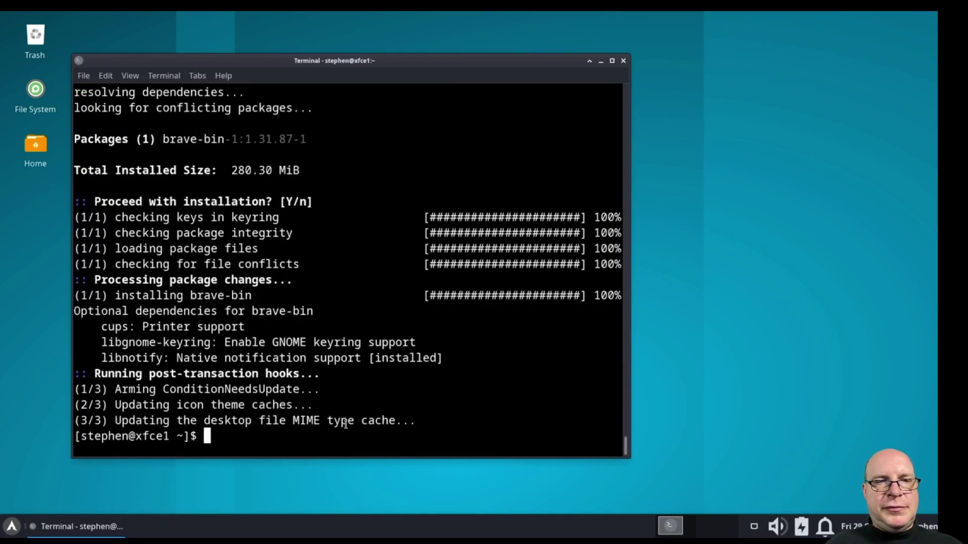
pyautogui.hotkey('ctrl', 'l')
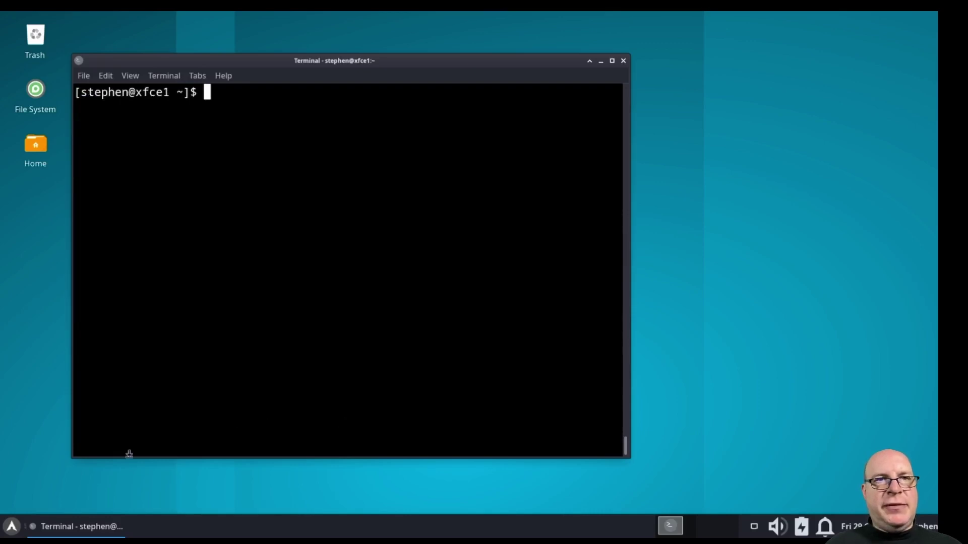
# - Add Launcher items to the bottom panel through the panel's Add New Items dialog
pyautogui.click(12, 526)
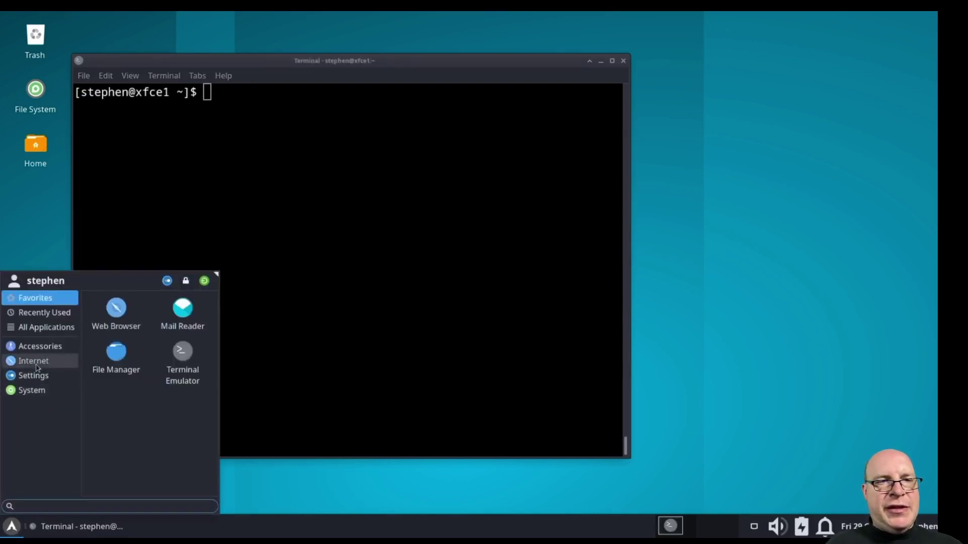
pyautogui.moveTo(183, 351); pyautogui.dragTo(340, 535)
pyautogui.rightClick(226, 534)
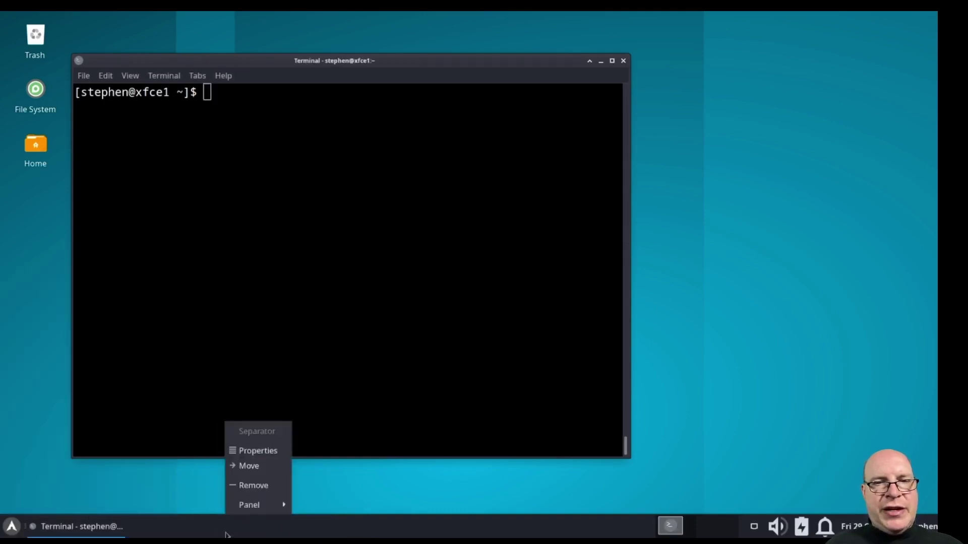
pyautogui.moveTo(252, 509)
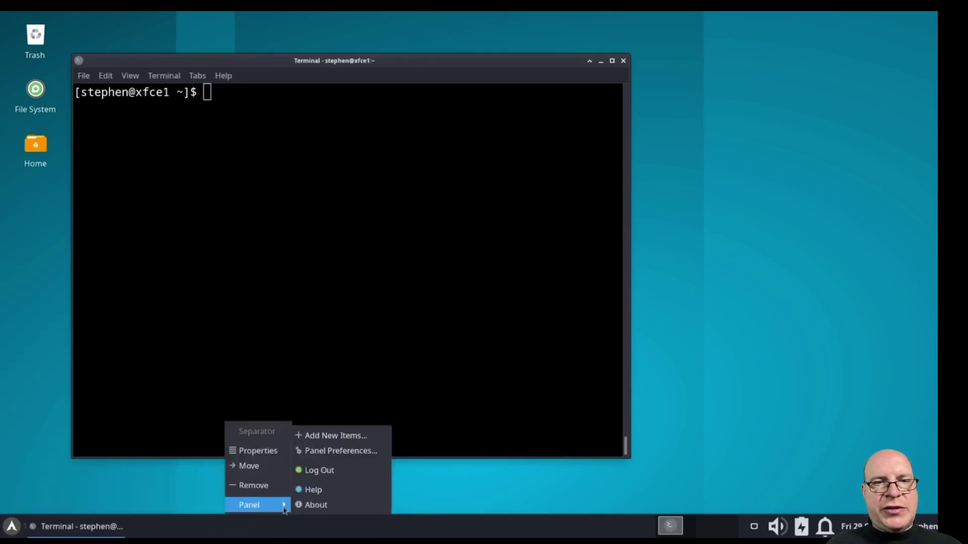
pyautogui.click(329, 434)
pyautogui.click(432, 186)
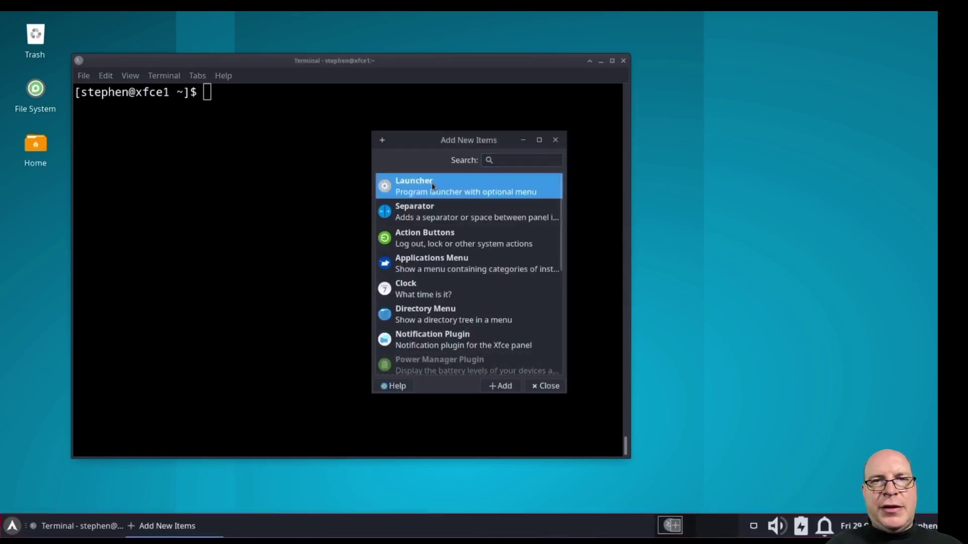
pyautogui.doubleClick(432, 186)
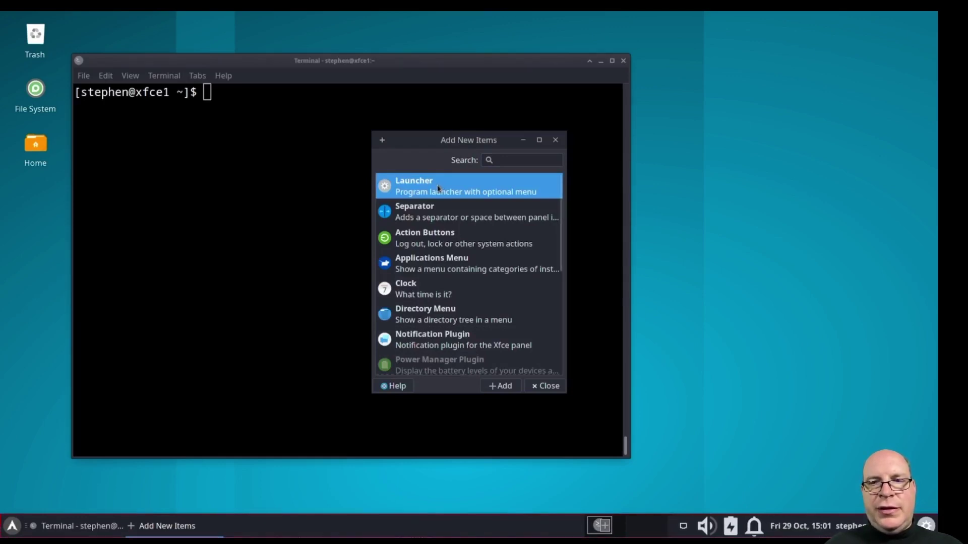
pyautogui.click(545, 386)
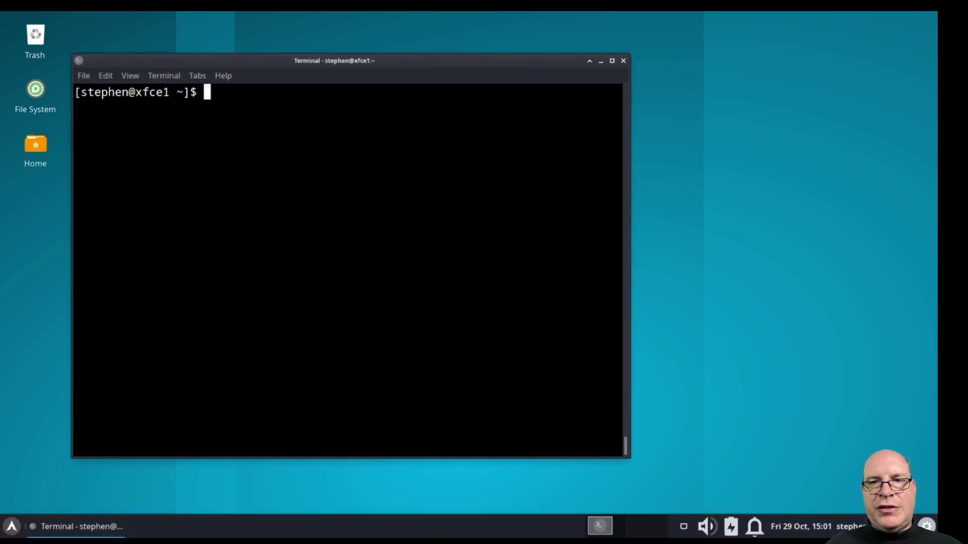
# - Move the three new launchers so they sit together right after the window buttons
pyautogui.rightClick(927, 525)
pyautogui.click(837, 465)
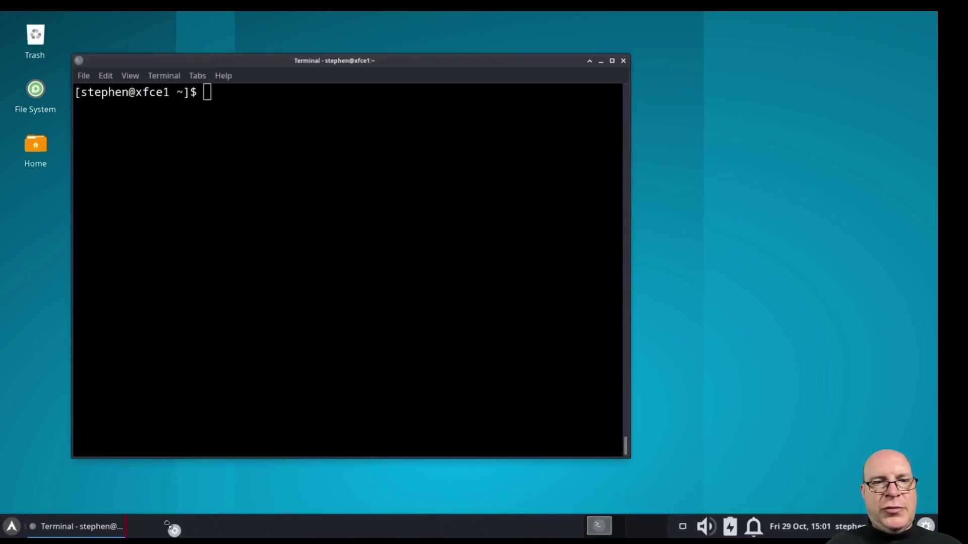
pyautogui.click(168, 525)
pyautogui.rightClick(926, 526)
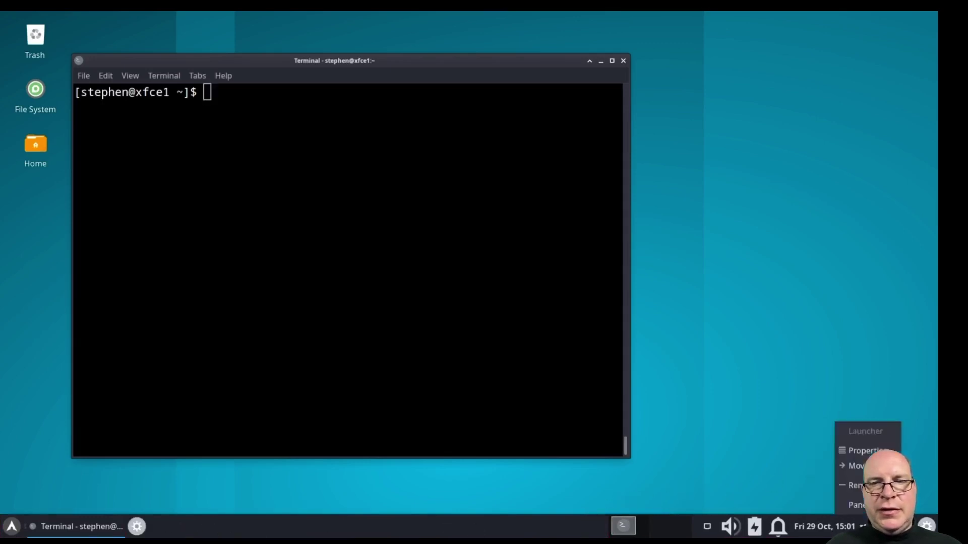
pyautogui.click(855, 465)
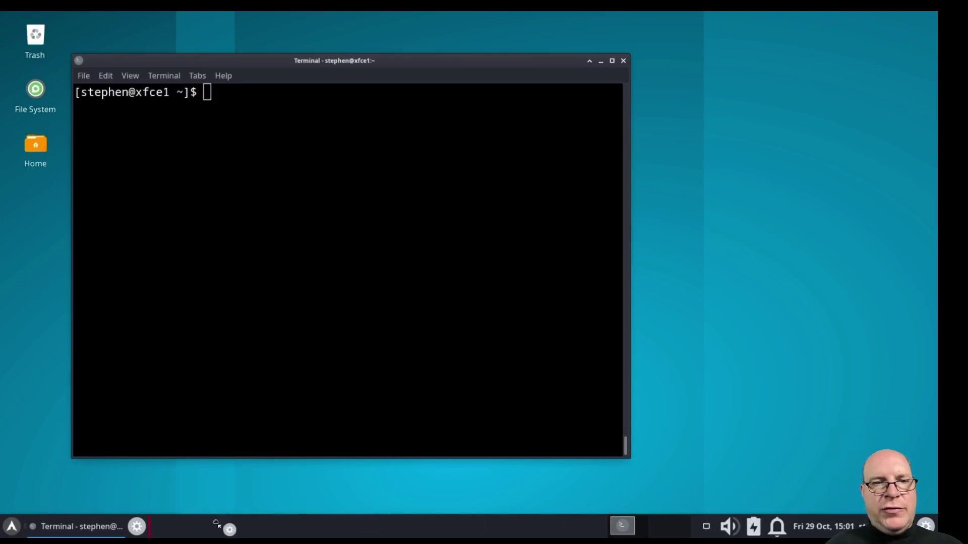
pyautogui.click(160, 525)
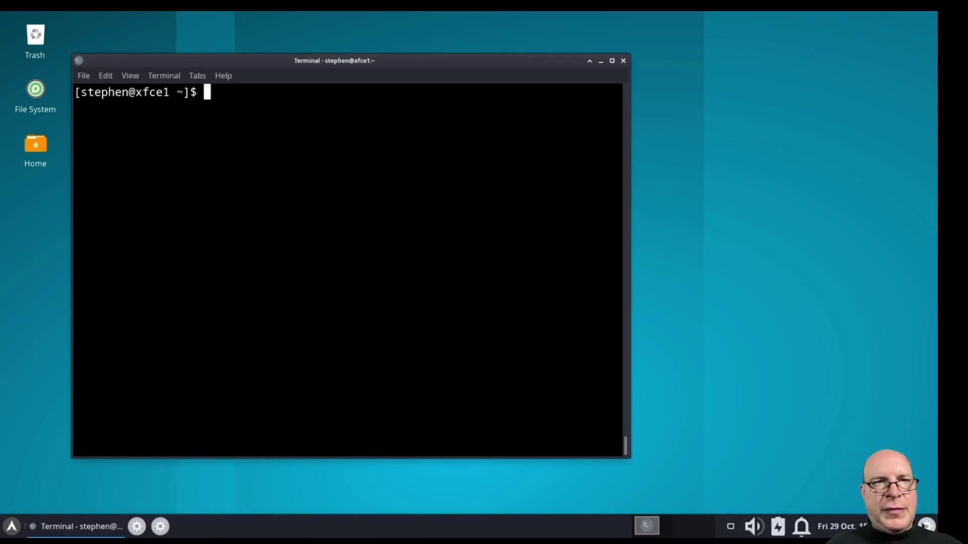
pyautogui.rightClick(922, 525)
pyautogui.click(867, 466)
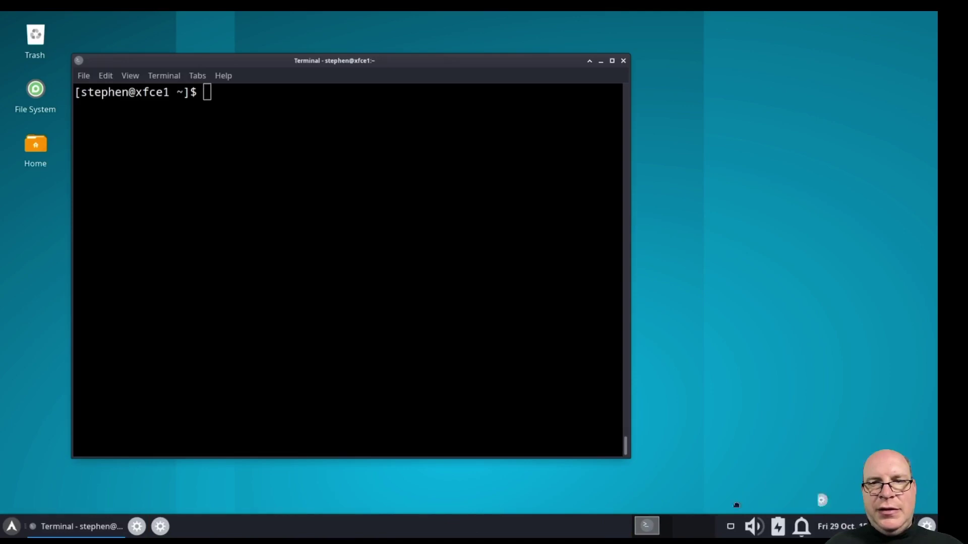
pyautogui.click(192, 523)
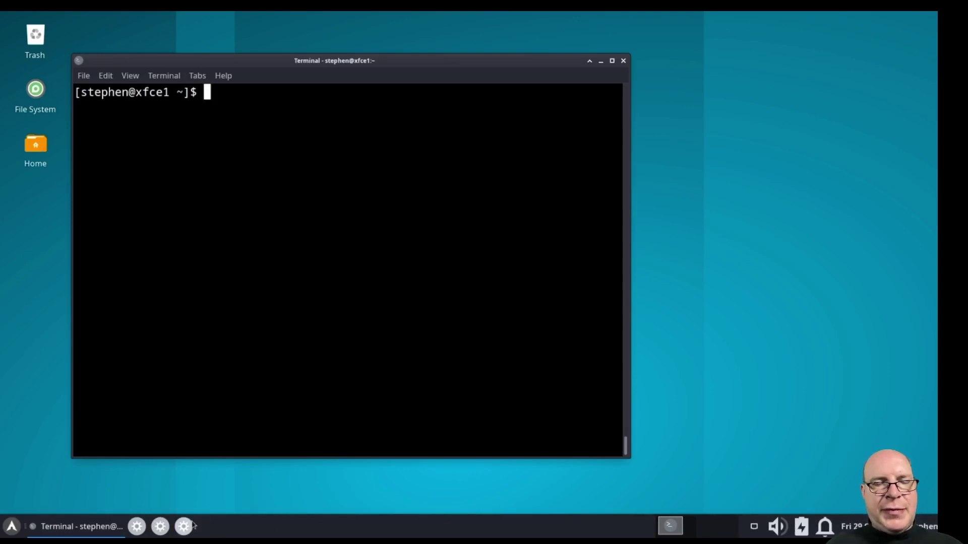
# - Set the first launcher to Xfce Terminal
pyautogui.rightClick(137, 525)
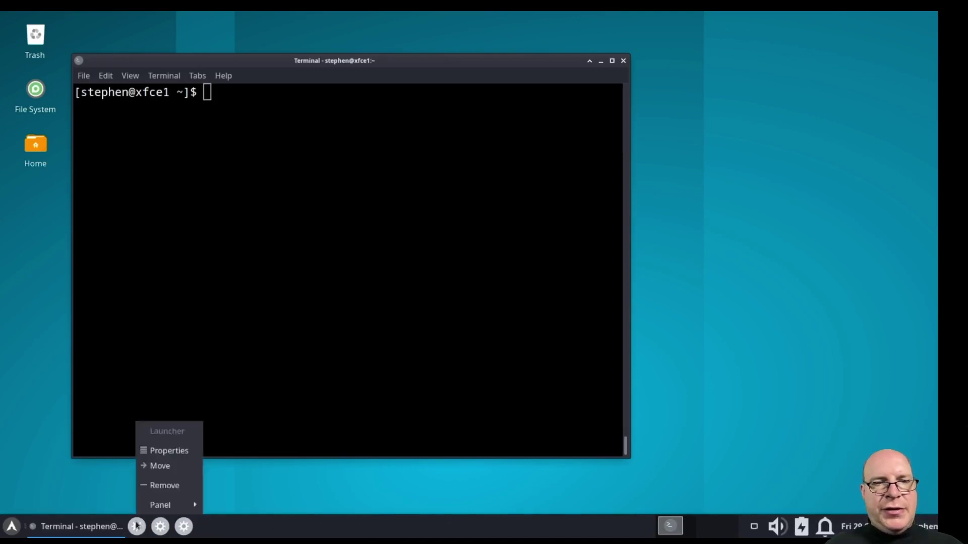
pyautogui.click(164, 451)
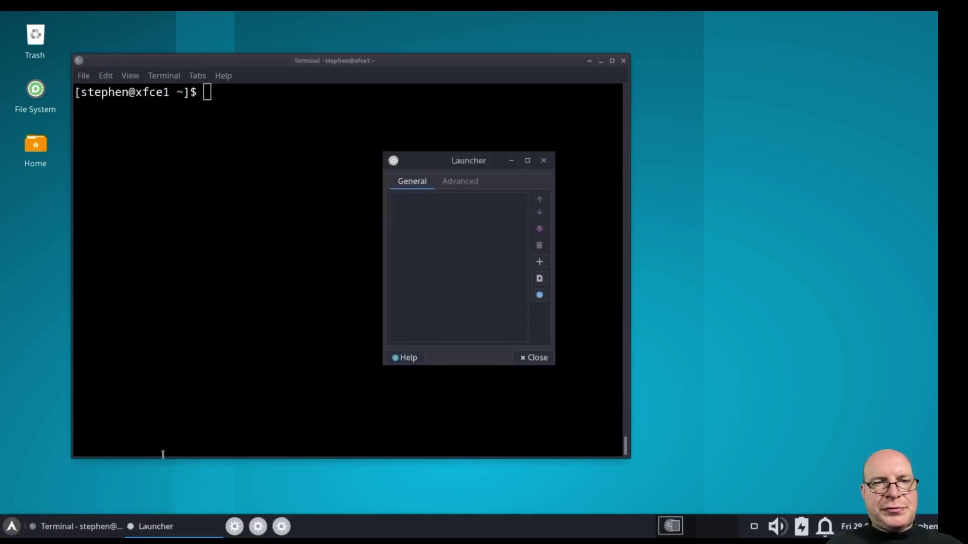
pyautogui.click(539, 261)
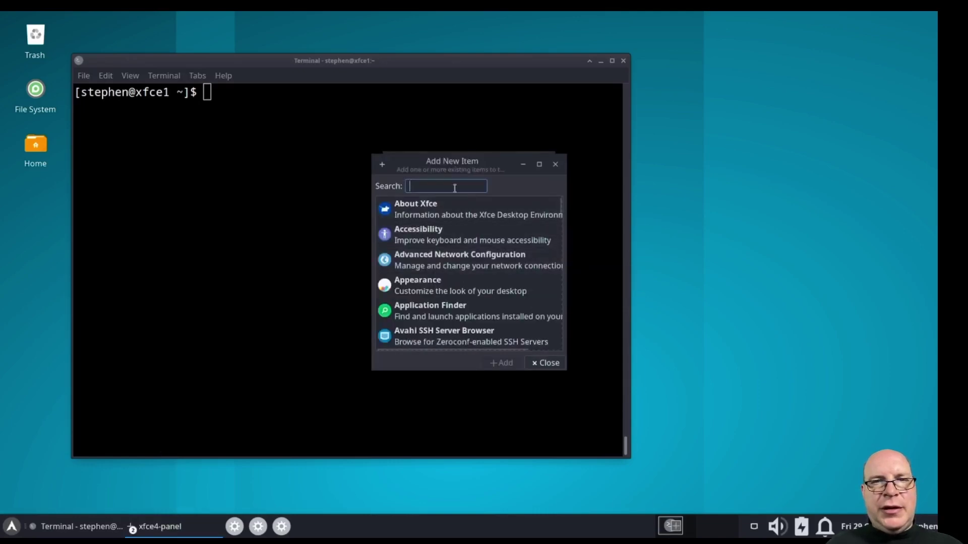
pyautogui.write('term')
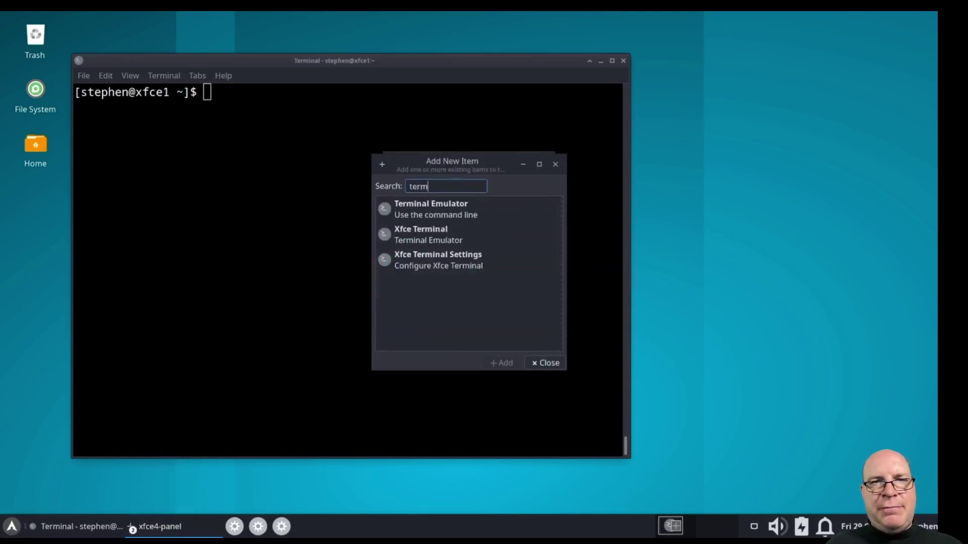
pyautogui.click(434, 236)
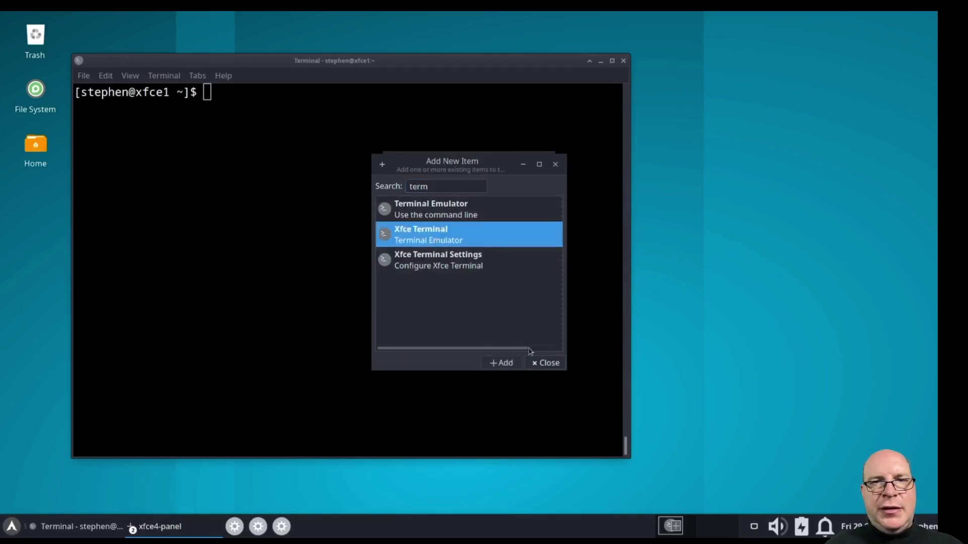
pyautogui.doubleClick(499, 241)
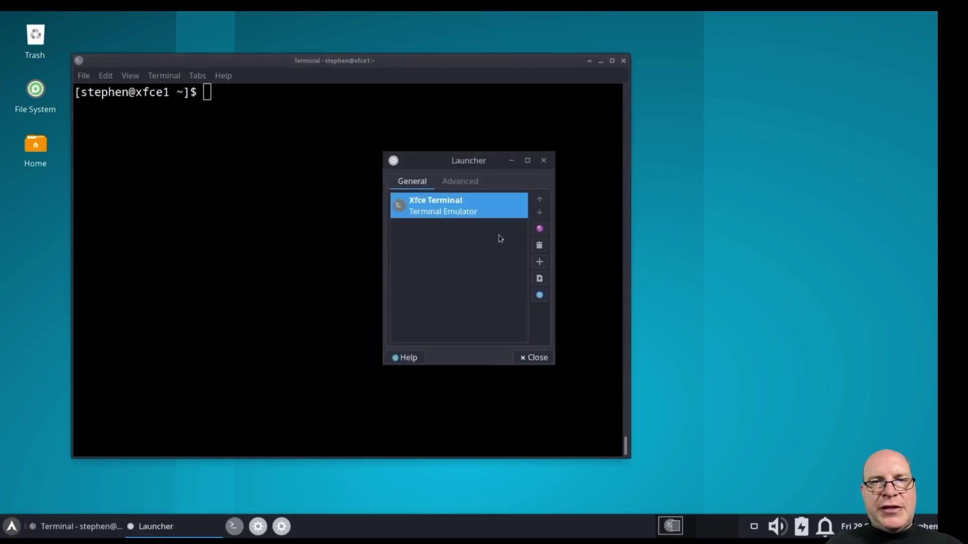
pyautogui.click(534, 358)
# - Set the second launcher to the Brave browser
pyautogui.rightClick(160, 527)
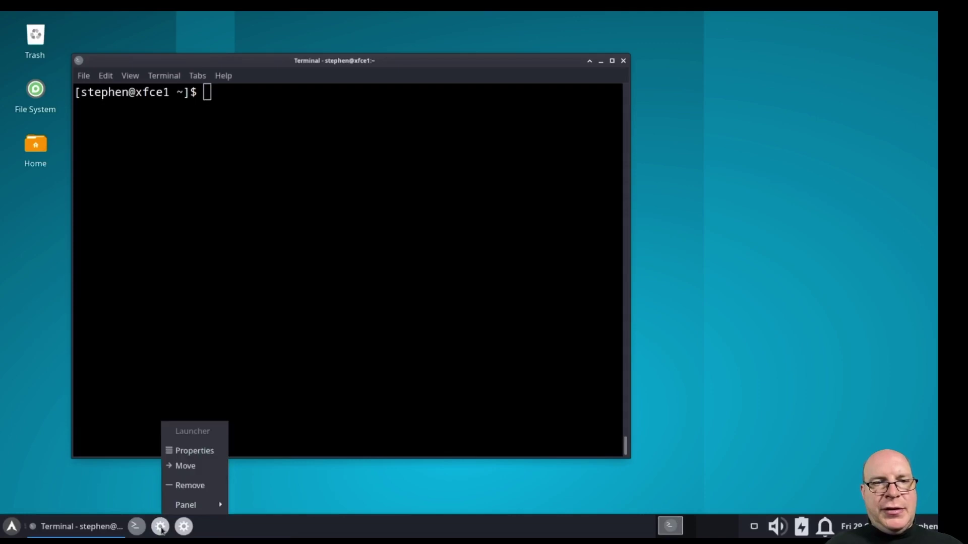
pyautogui.click(180, 452)
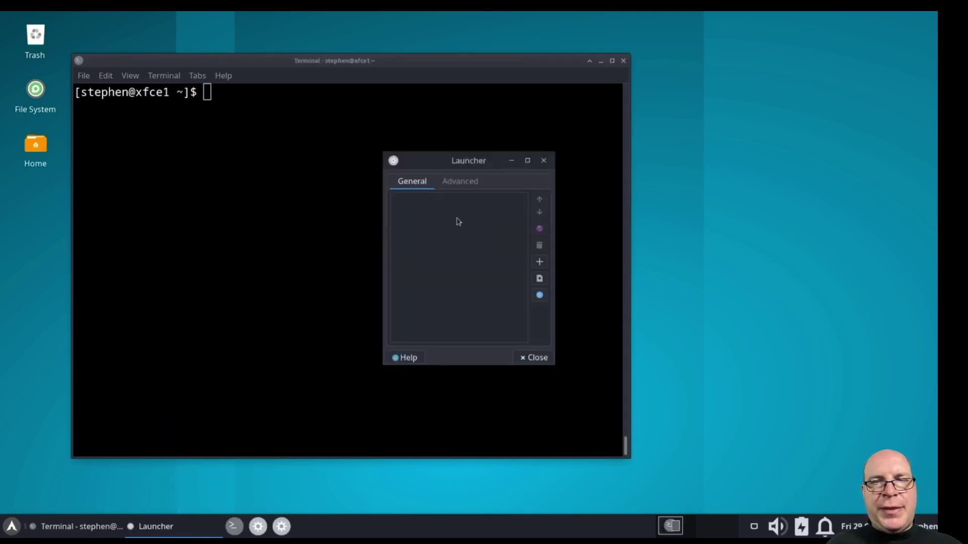
pyautogui.click(539, 262)
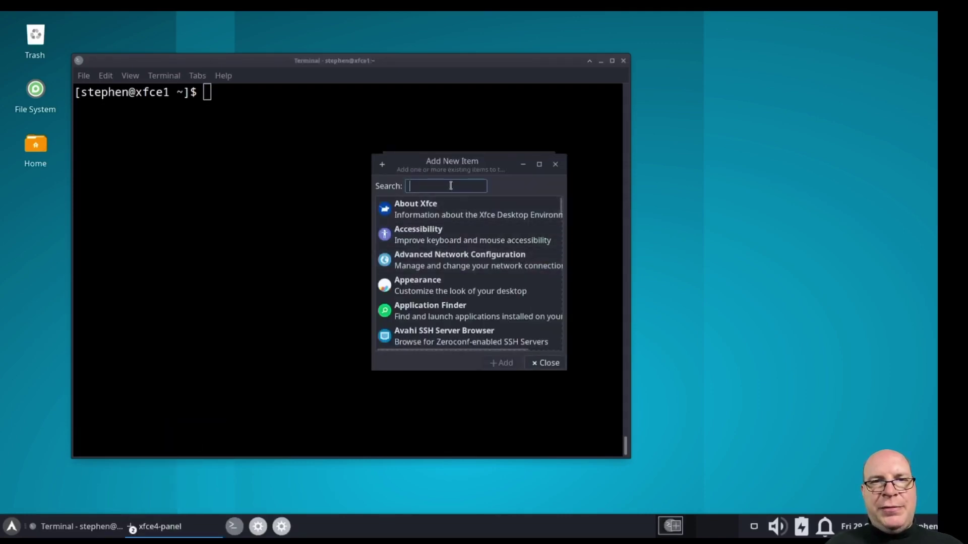
pyautogui.write('brav')
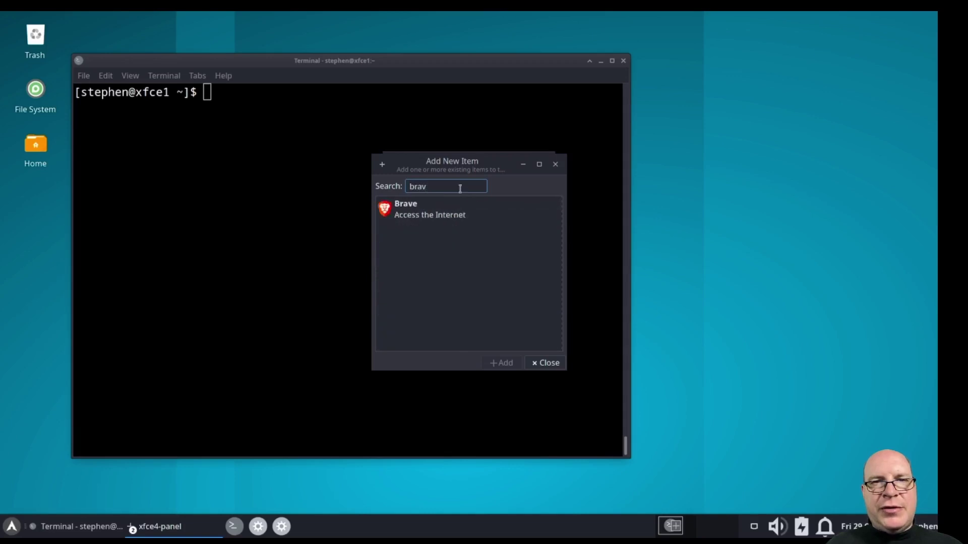
pyautogui.doubleClick(438, 208)
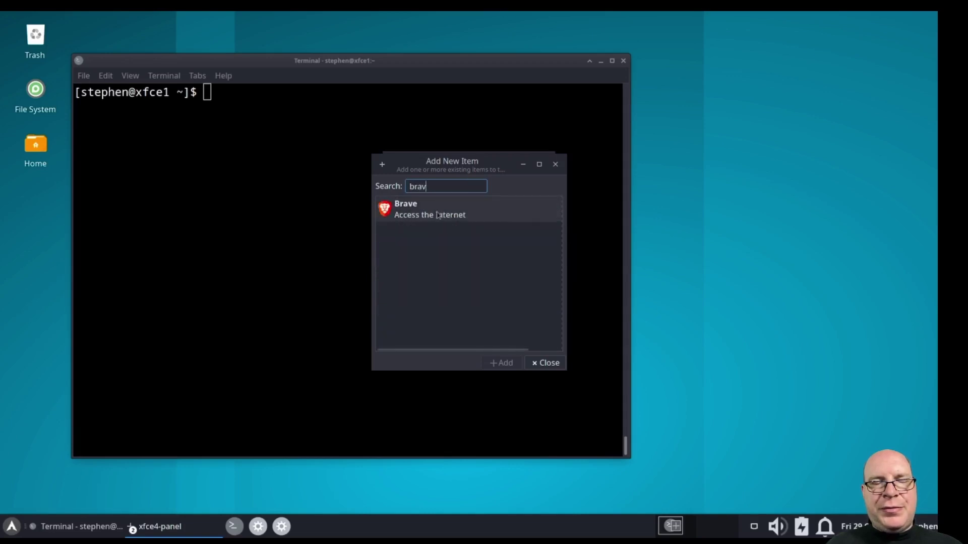
pyautogui.click(531, 359)
# - Set the third launcher to Thunderbird
pyautogui.rightClick(184, 526)
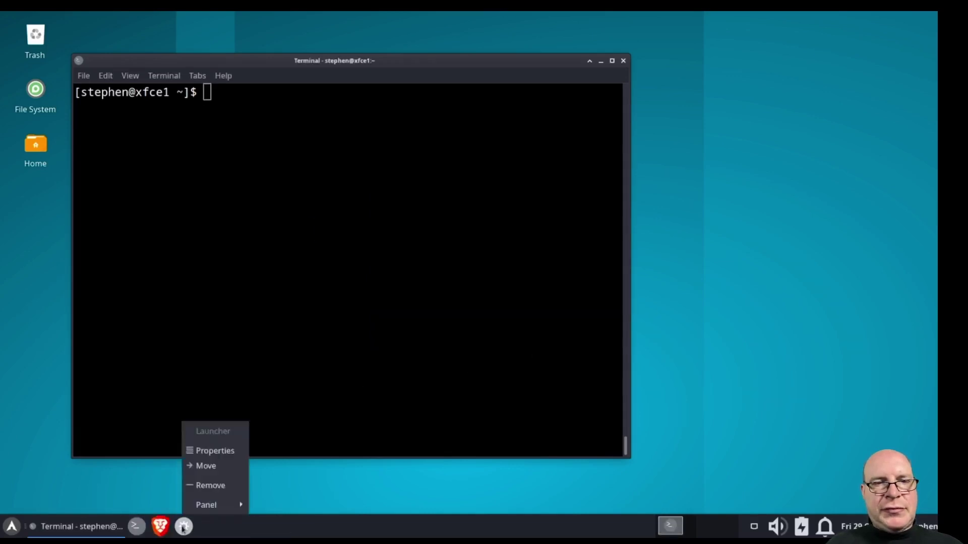
pyautogui.click(210, 452)
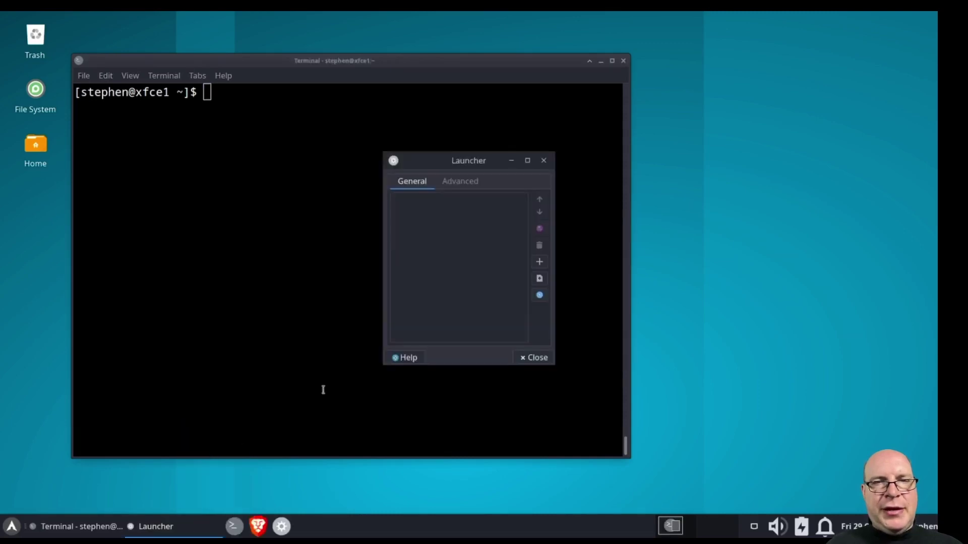
pyautogui.click(539, 262)
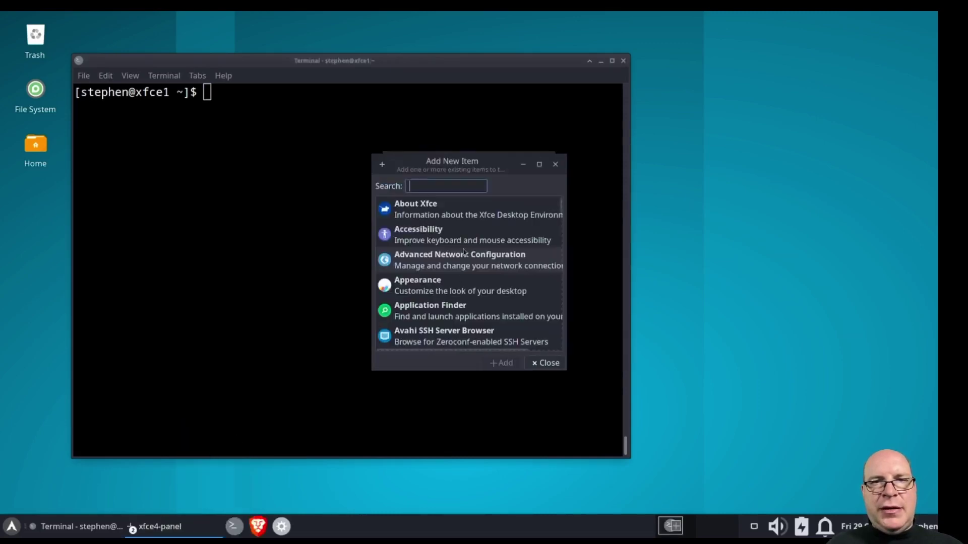
pyautogui.write('thunder')
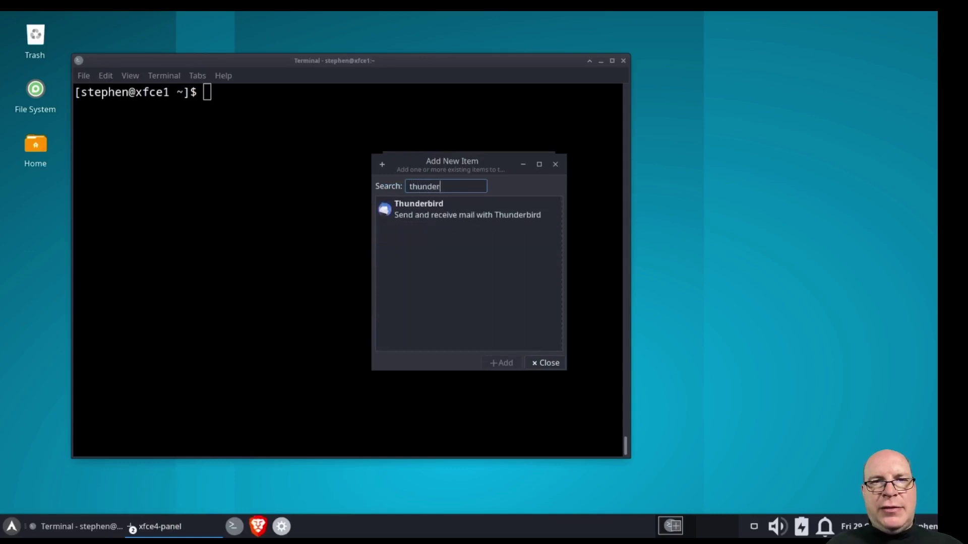
pyautogui.doubleClick(411, 226)
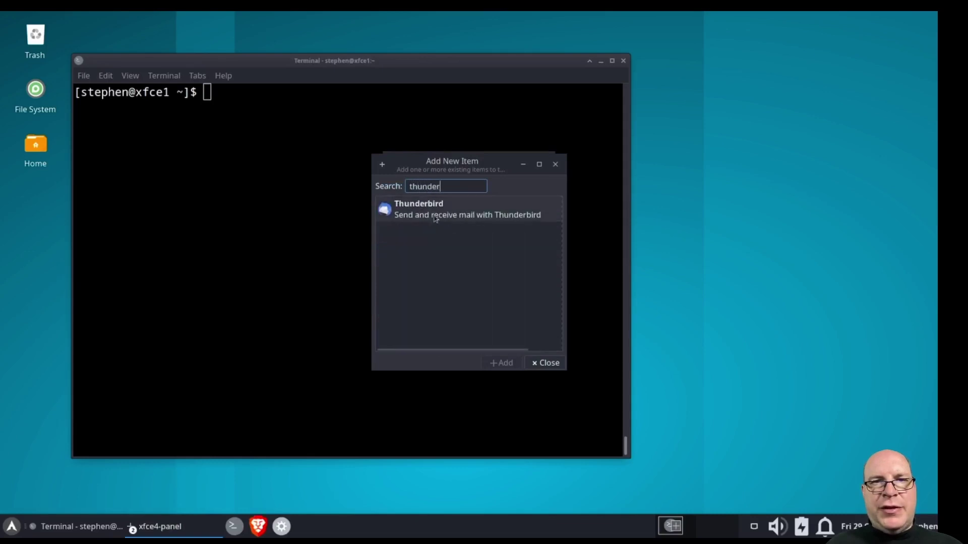
pyautogui.click(529, 359)
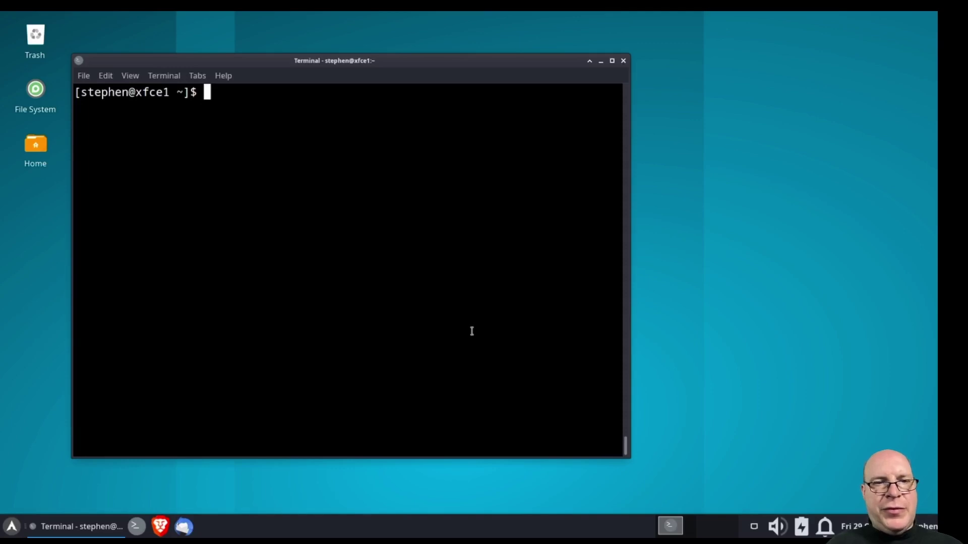
# - Add a Separator to the panel and move it to the panel's left end
pyautogui.rightClick(412, 532)
pyautogui.moveTo(426, 503)
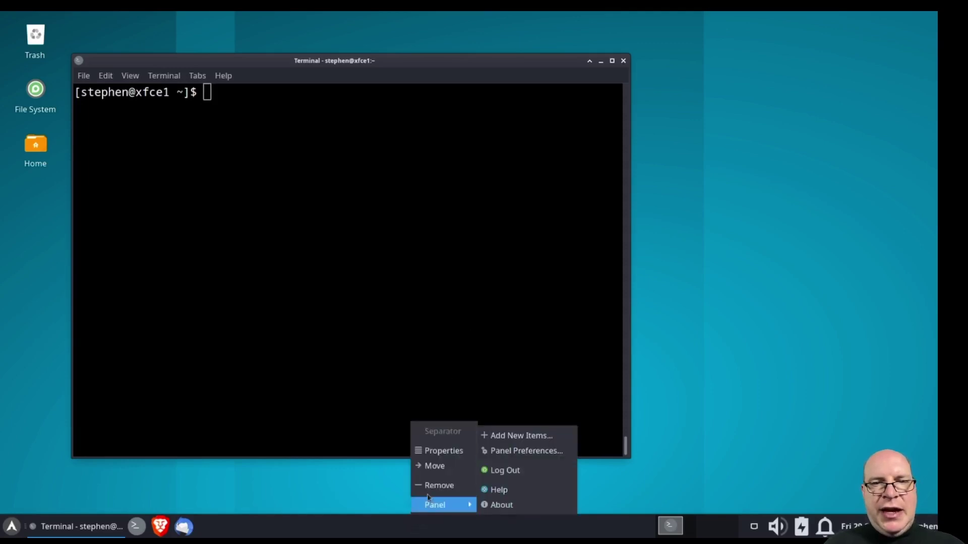
pyautogui.click(525, 440)
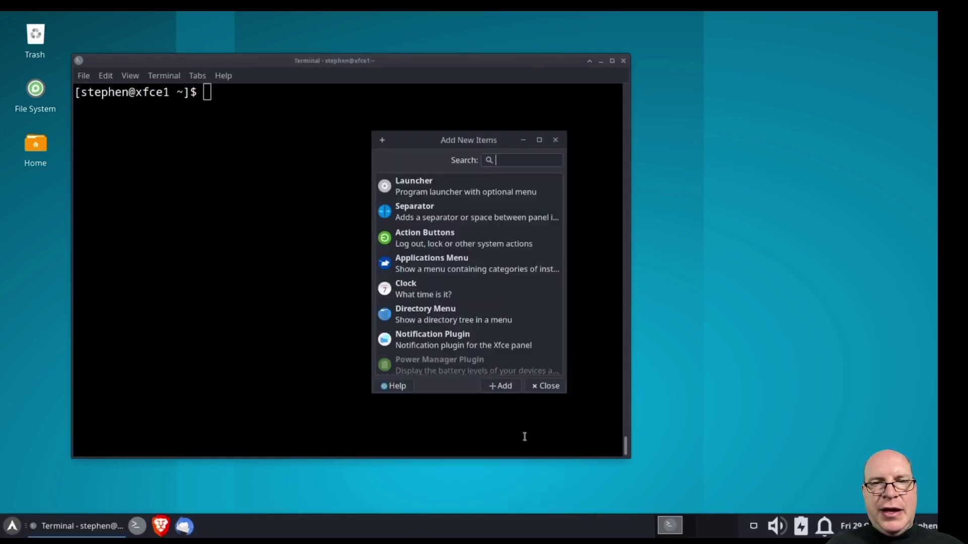
pyautogui.scroll(-4, 480, 309)
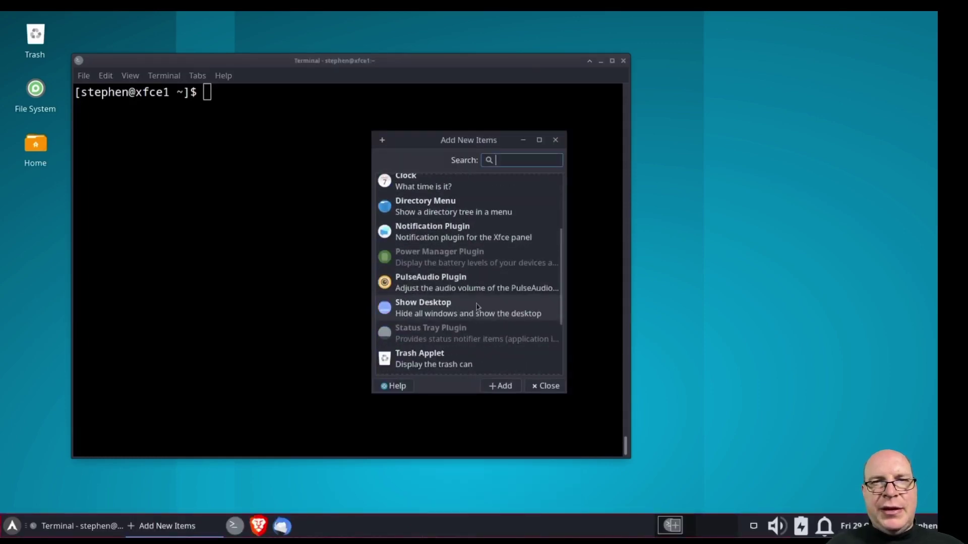
pyautogui.scroll(-2, 482, 304)
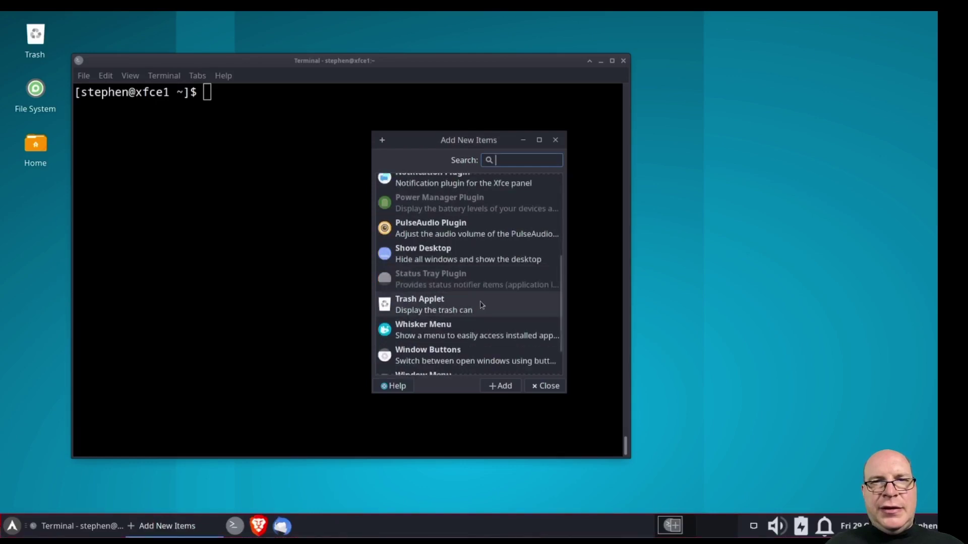
pyautogui.scroll(6, 481, 304)
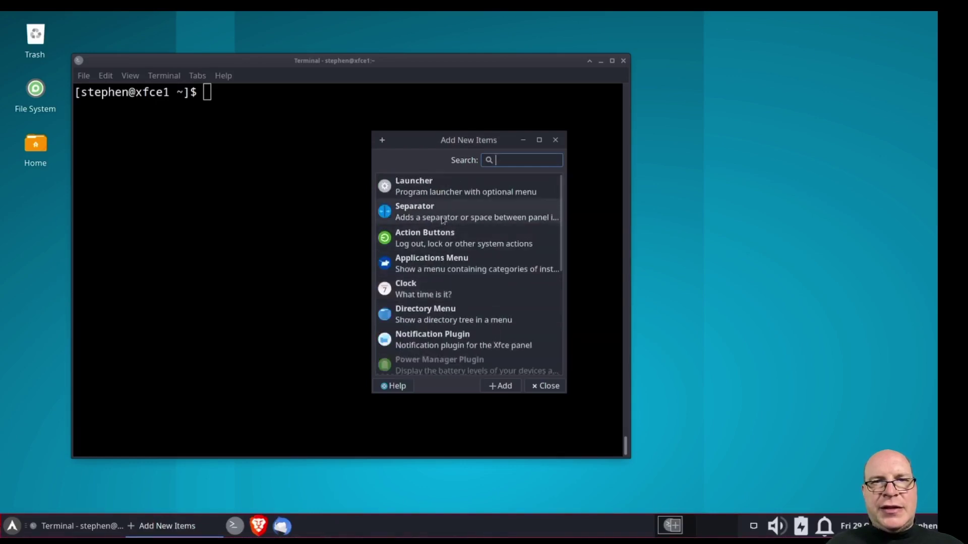
pyautogui.click(440, 220)
pyautogui.click(545, 386)
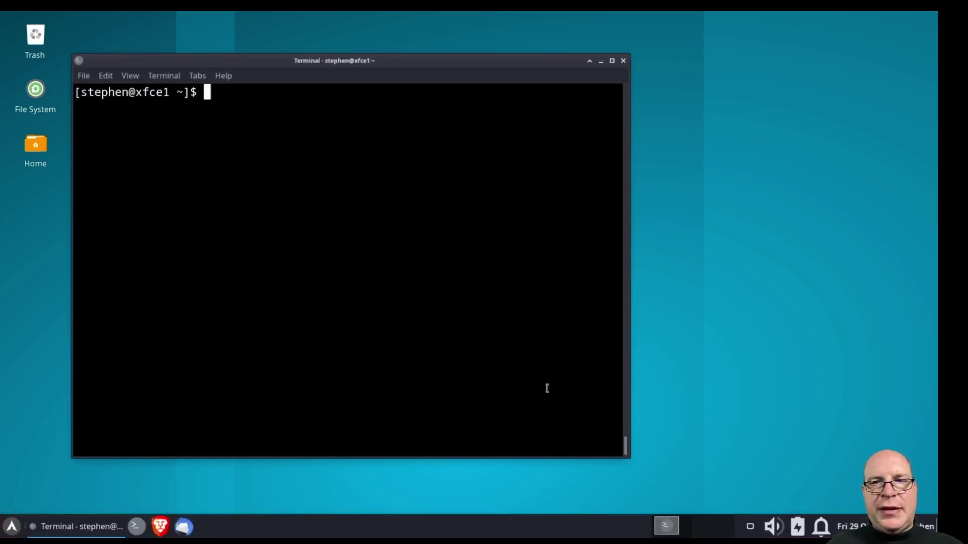
pyautogui.rightClick(933, 526)
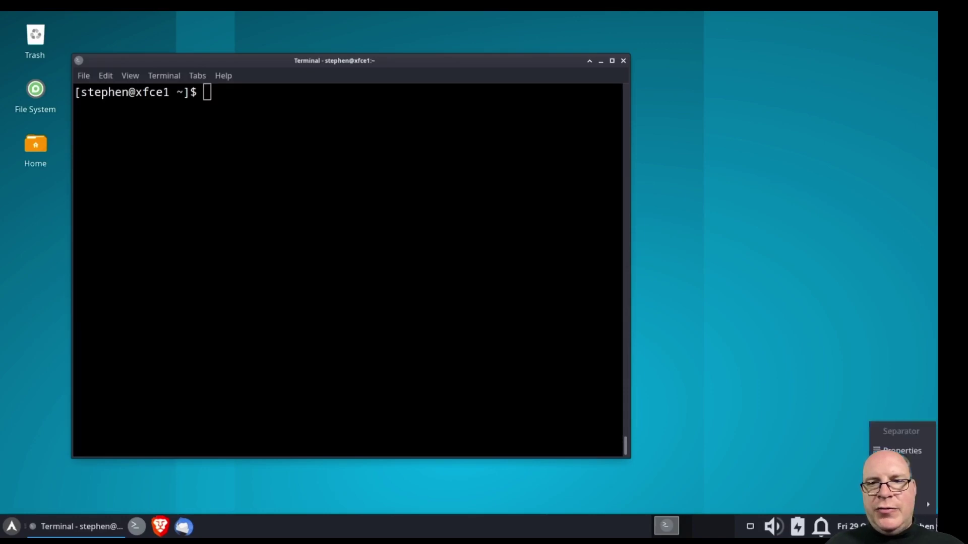
pyautogui.click(907, 466)
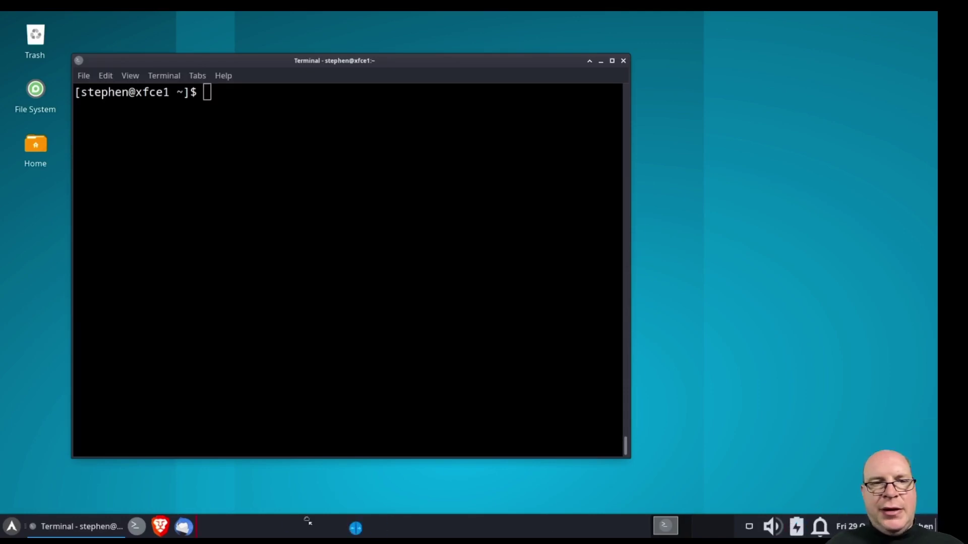
pyautogui.click(32, 529)
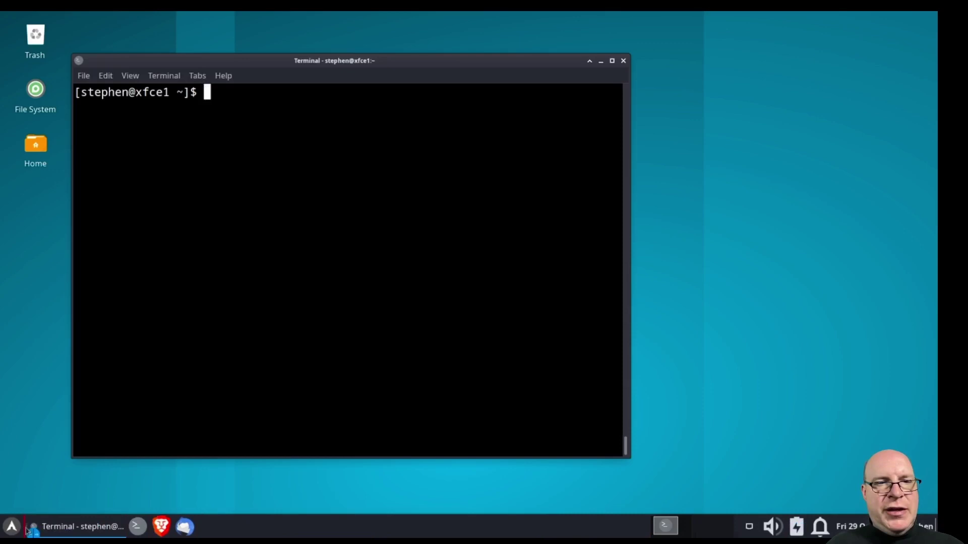
# - Move the Terminal, Brave and Thunderbird launchers to the left, before the window buttons
pyautogui.rightClick(141, 527)
pyautogui.click(165, 466)
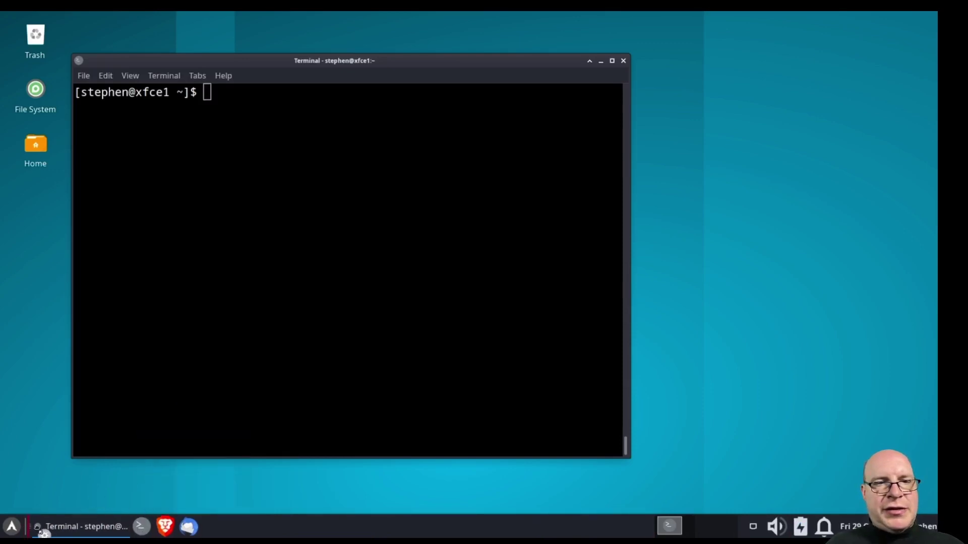
pyautogui.rightClick(141, 527)
pyautogui.click(165, 465)
pyautogui.click(30, 527)
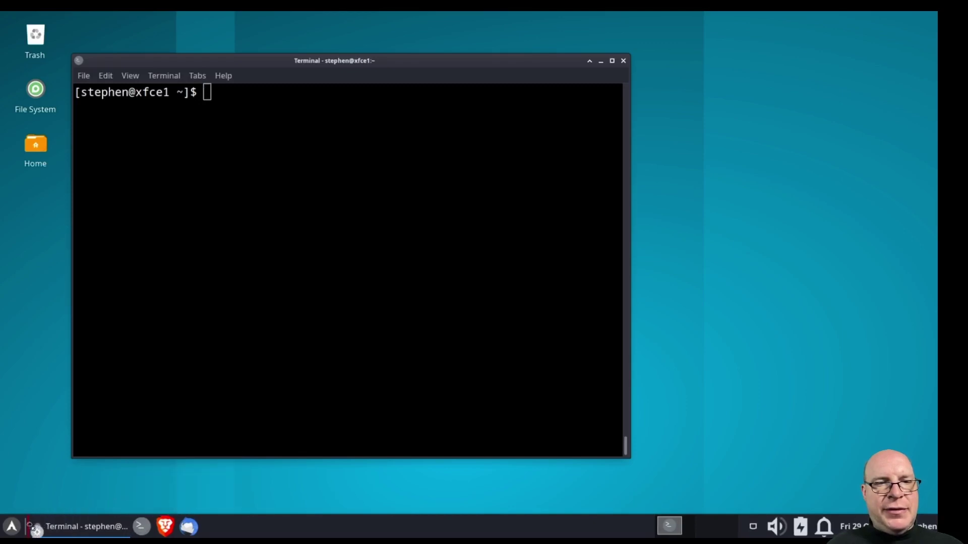
pyautogui.rightClick(164, 526)
pyautogui.click(191, 471)
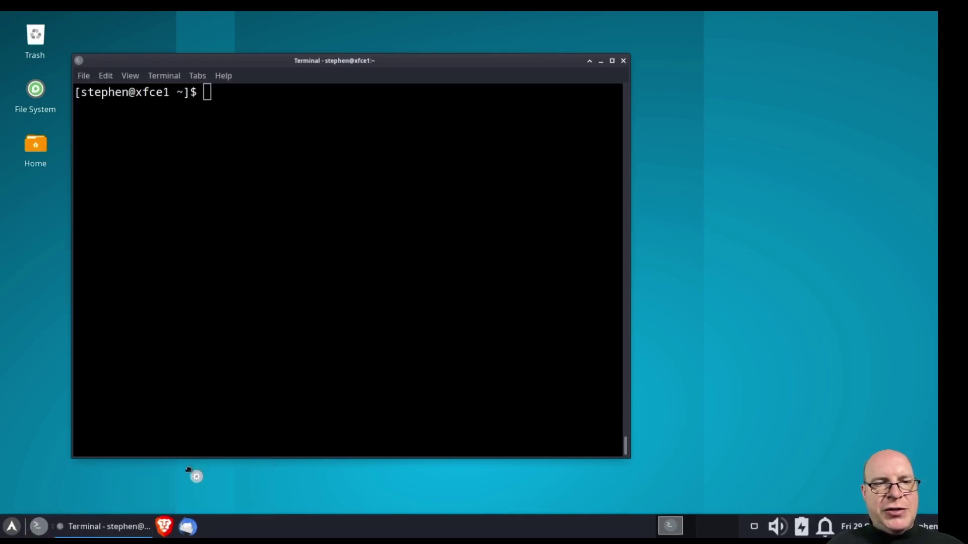
pyautogui.click(51, 531)
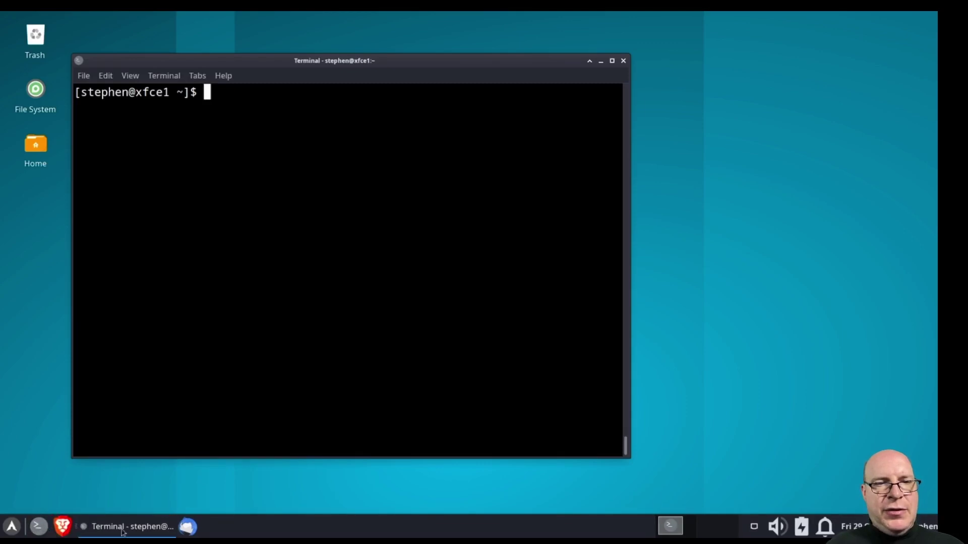
pyautogui.rightClick(187, 527)
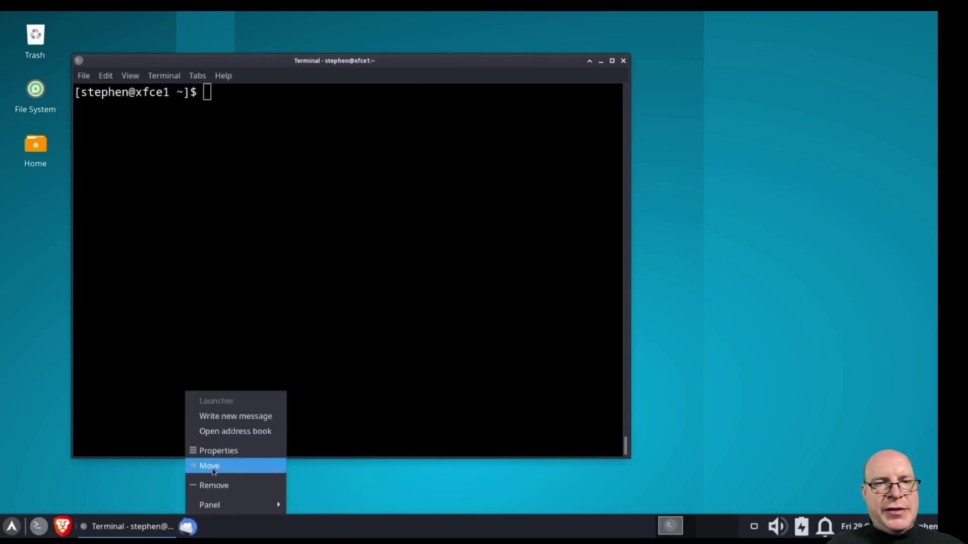
pyautogui.click(213, 465)
pyautogui.click(80, 527)
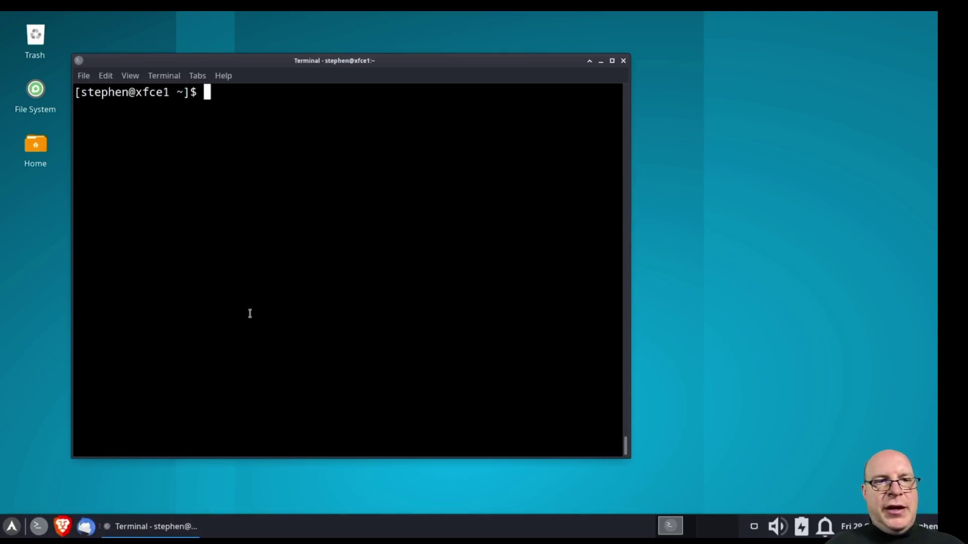
# - Launch Brave, accept it as default browser, and skip the welcome tour
pyautogui.click(63, 527)
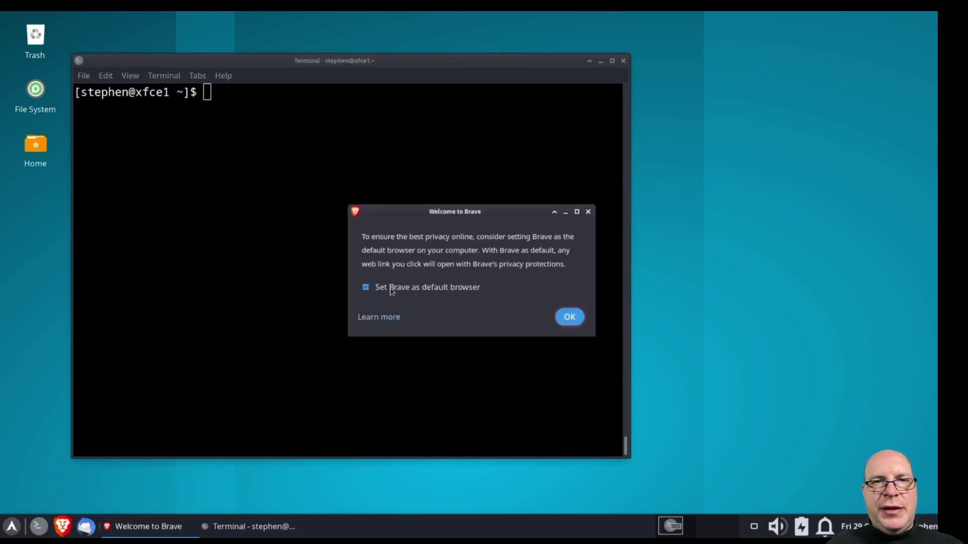
pyautogui.click(569, 317)
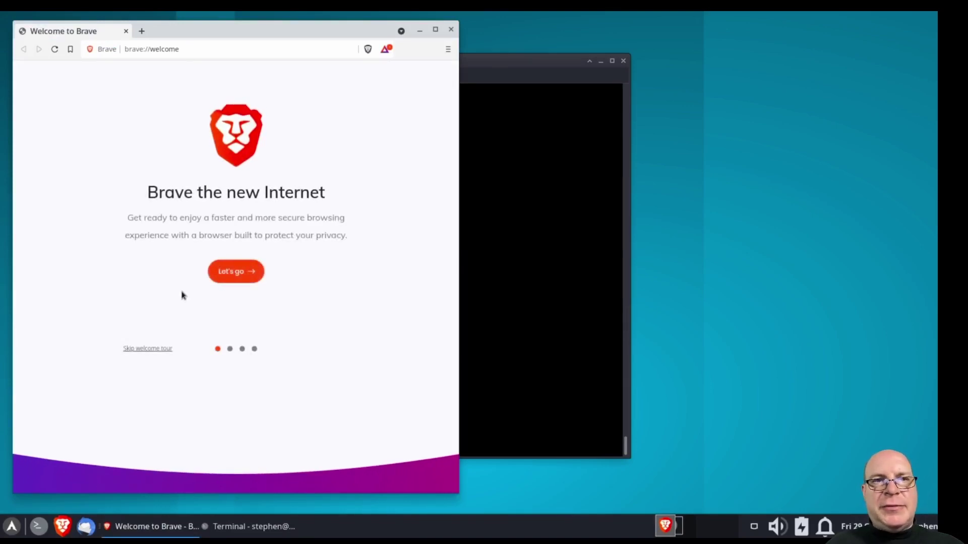
pyautogui.click(140, 348)
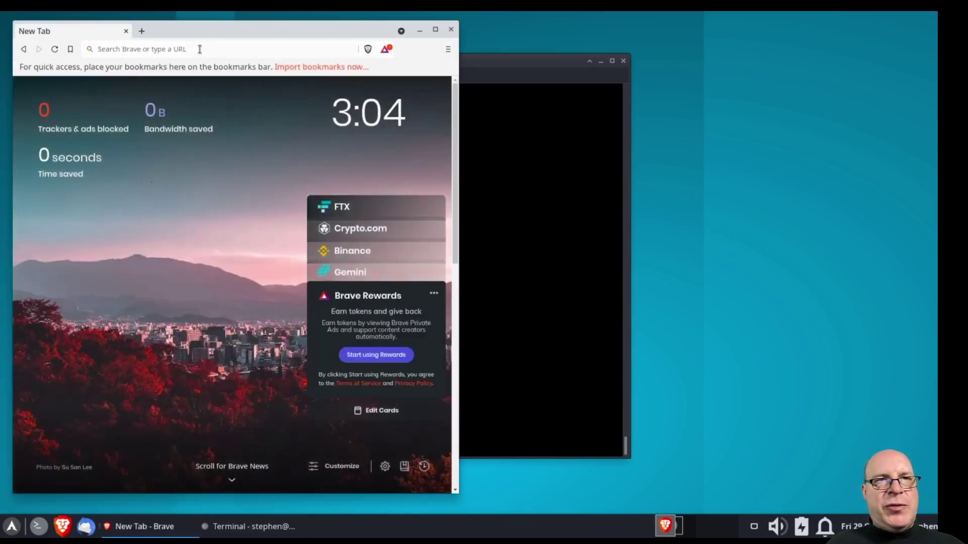
pyautogui.moveTo(202, 29); pyautogui.dragTo(283, 32)
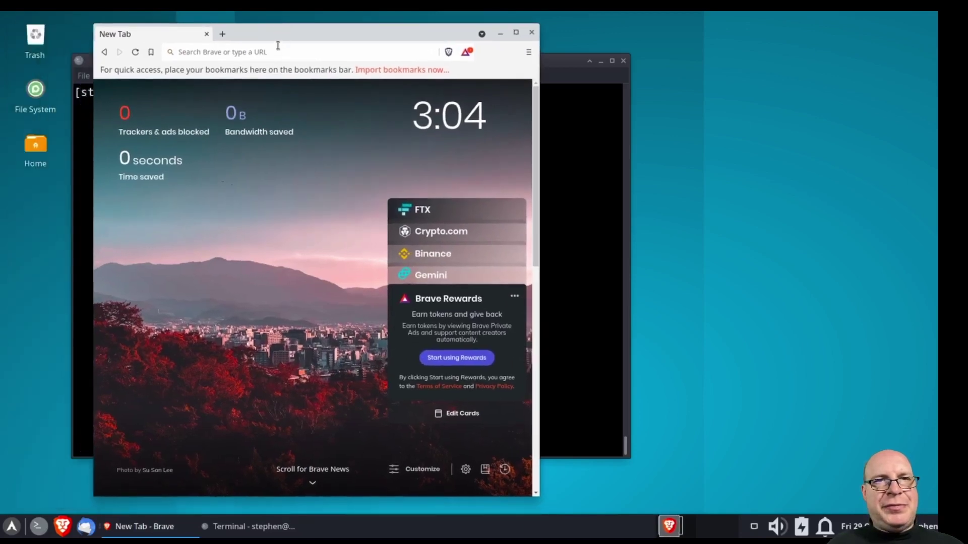
# - Open brave://settings and change Brave colors from Light to Dark
pyautogui.click(278, 47)
pyautogui.write('bra')
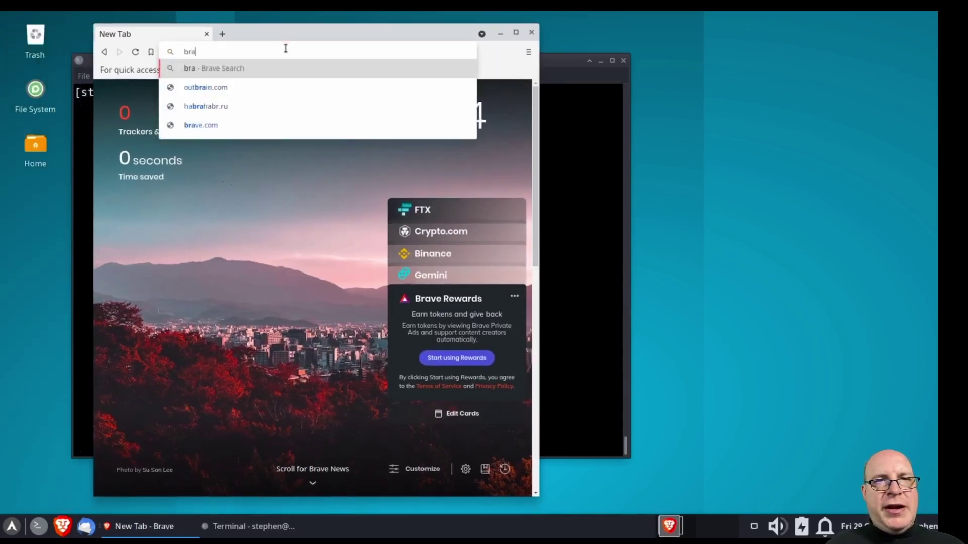
pyautogui.write('ve://settings')
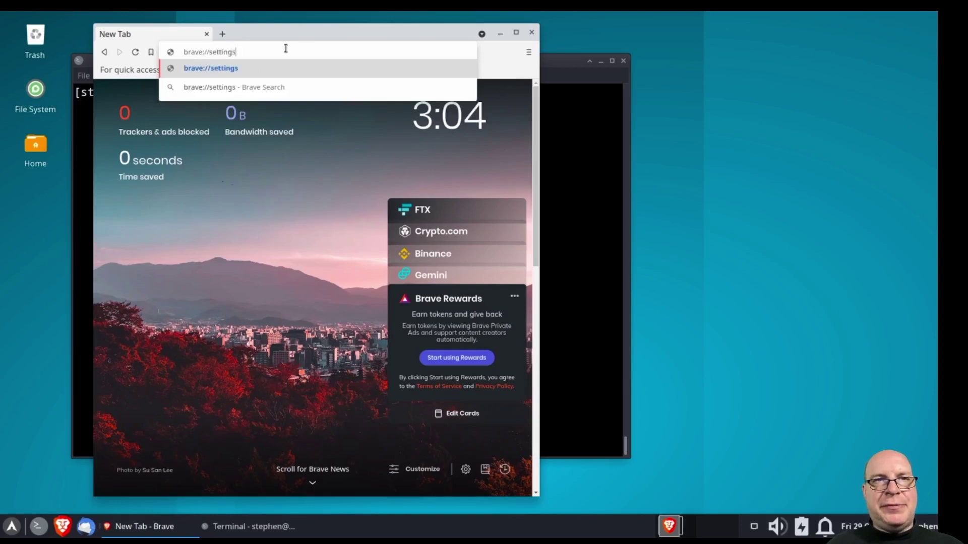
pyautogui.press('Return')
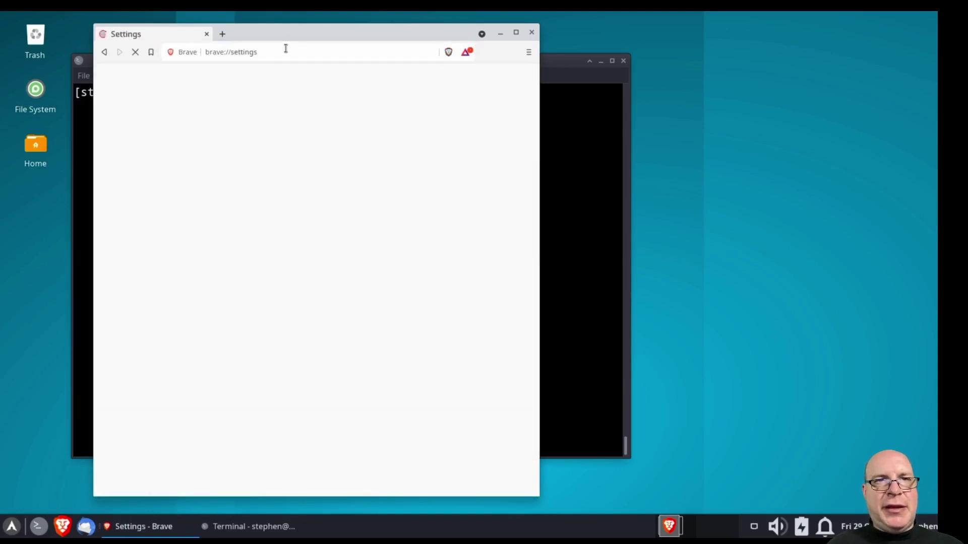
pyautogui.click(467, 343)
pyautogui.click(464, 353)
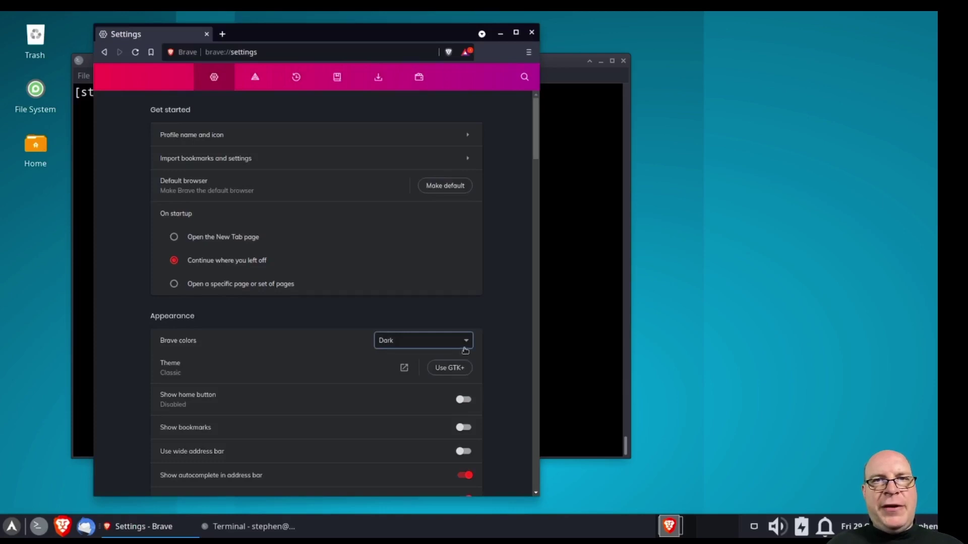
pyautogui.doubleClick(291, 52)
pyautogui.click(296, 53)
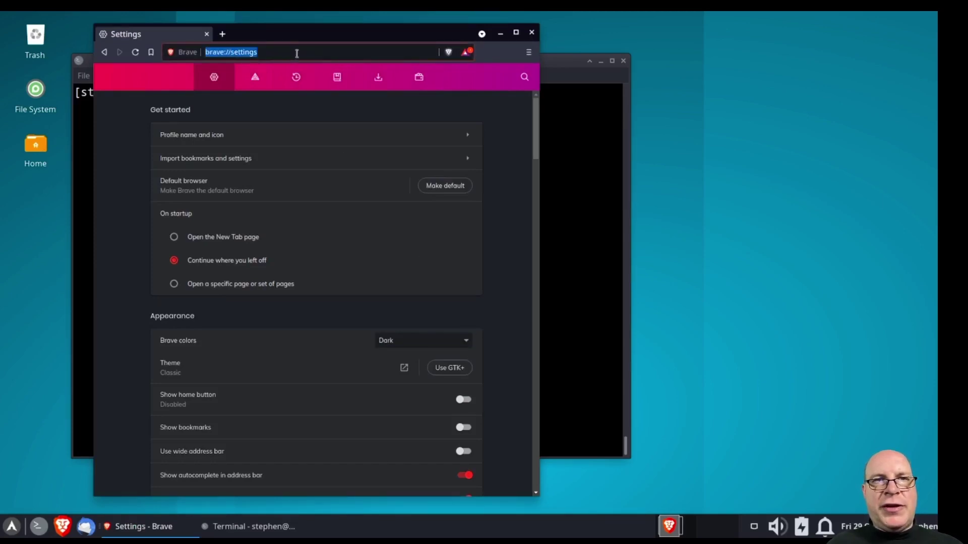
# - Go to pexels.com and search for flowing lava photos
pyautogui.write('pexels.com')
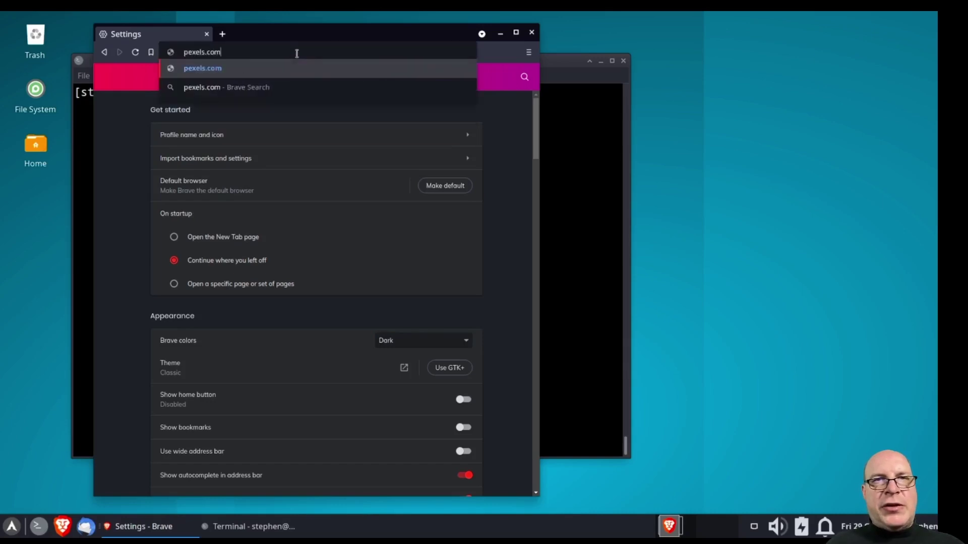
pyautogui.press('Return')
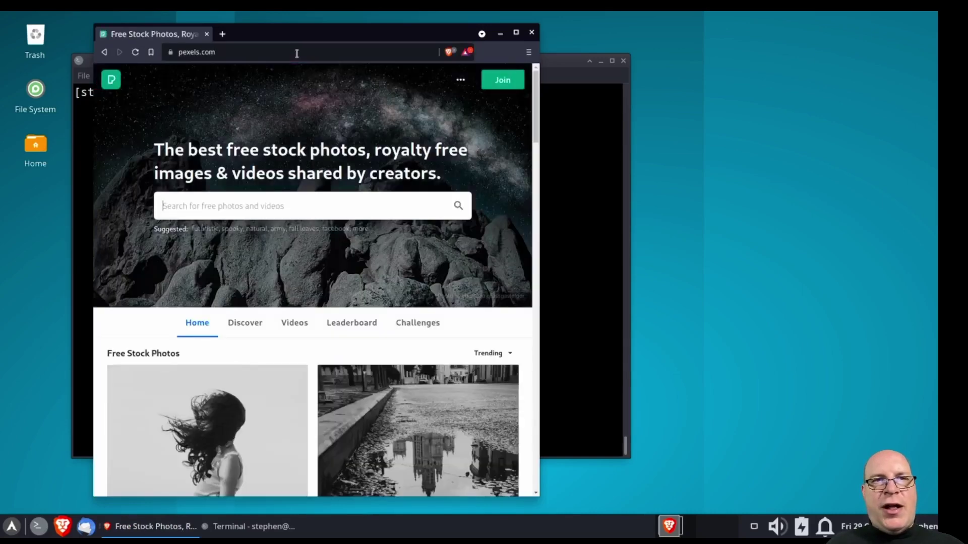
pyautogui.click(298, 205)
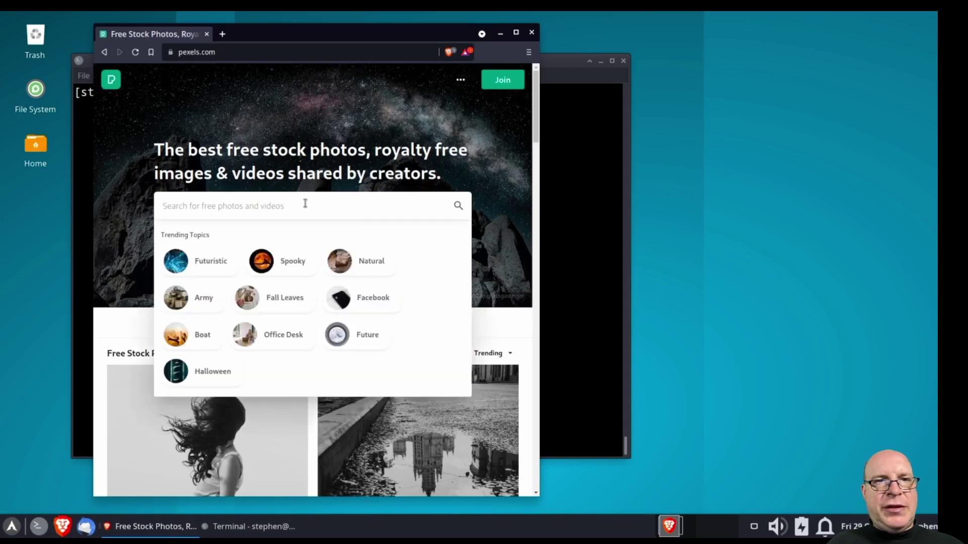
pyautogui.write('flowing lava')
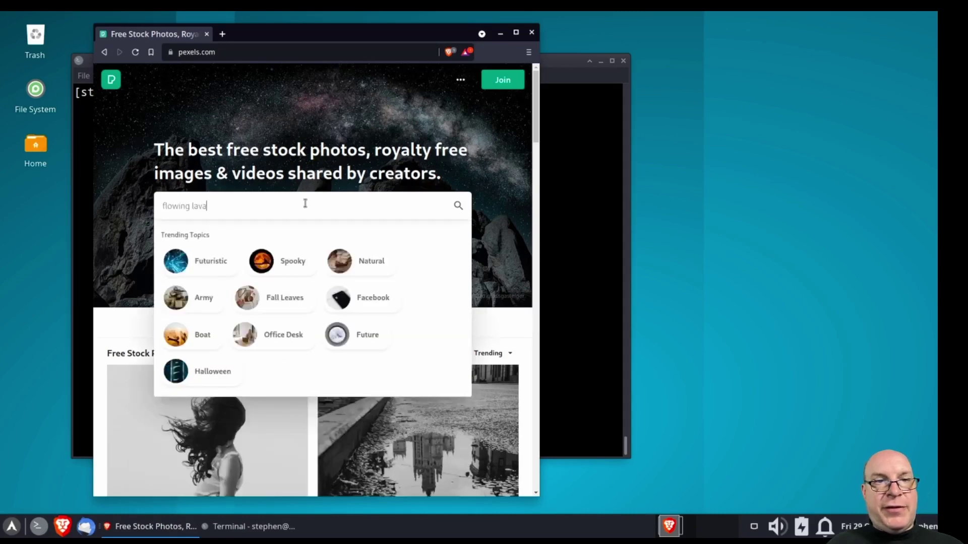
pyautogui.press('Return')
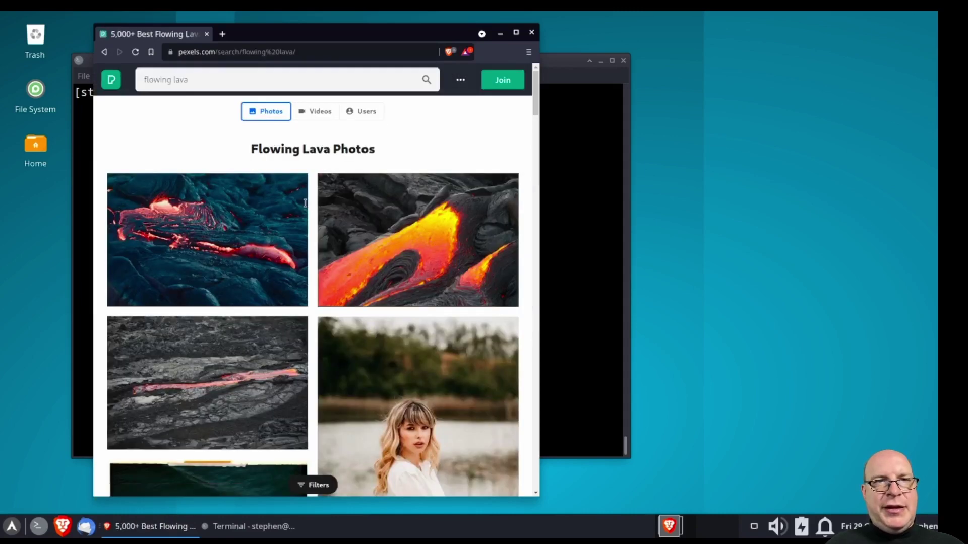
# - Open the first result, Lava Flowing, and show its details and license
pyautogui.click(191, 236)
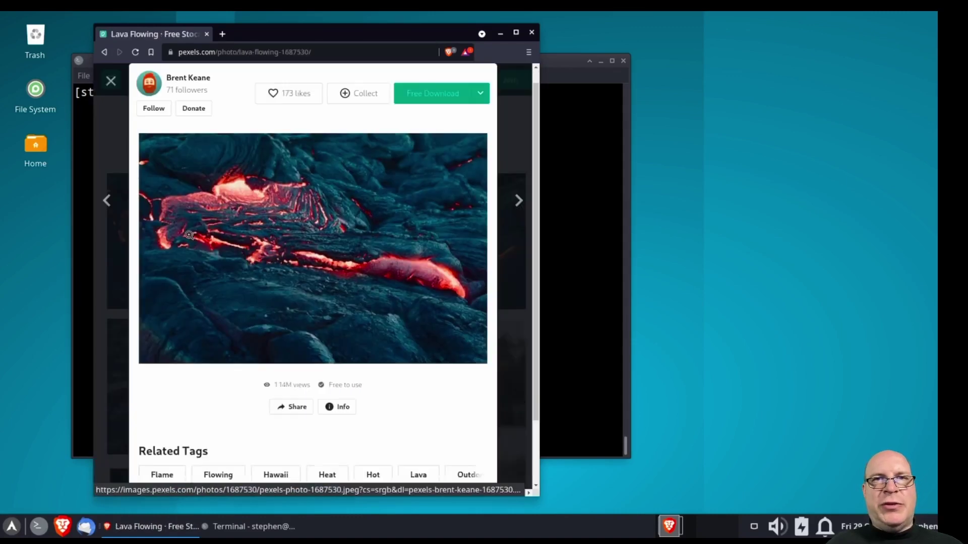
pyautogui.click(343, 407)
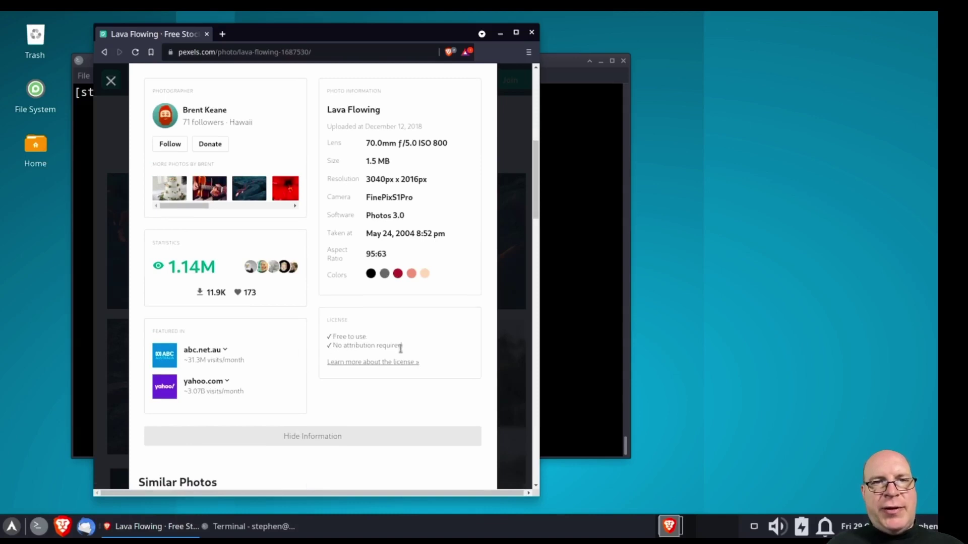
pyautogui.scroll(5, 434, 353)
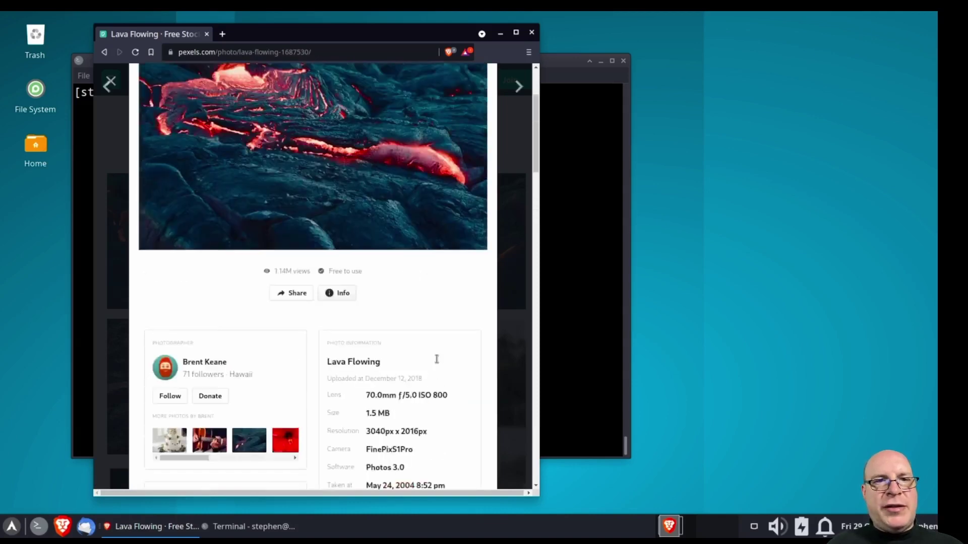
pyautogui.scroll(2, 436, 359)
# - Download the lava photo into a new Pictures/Wallpaper folder, then close Brave
pyautogui.click(435, 111)
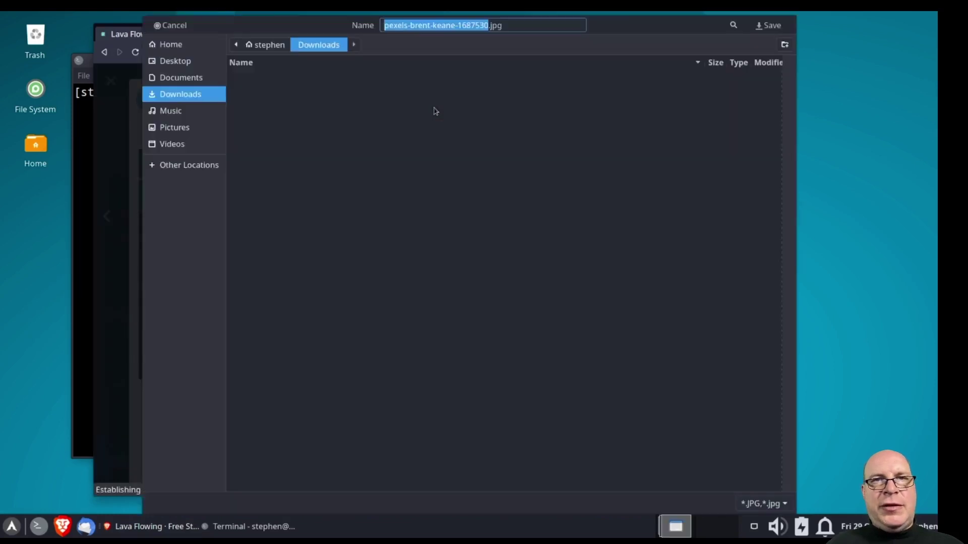
pyautogui.click(186, 128)
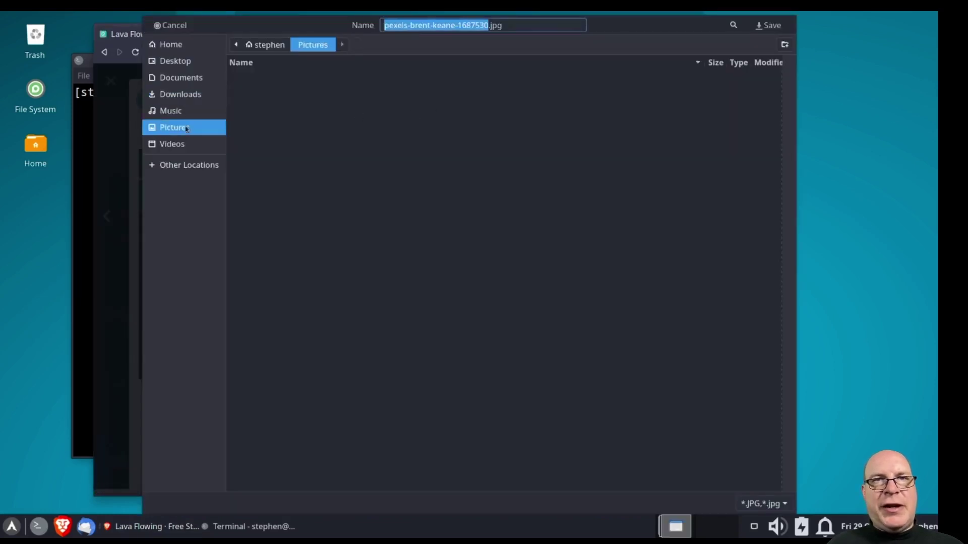
pyautogui.click(784, 45)
pyautogui.write('Wallpaper')
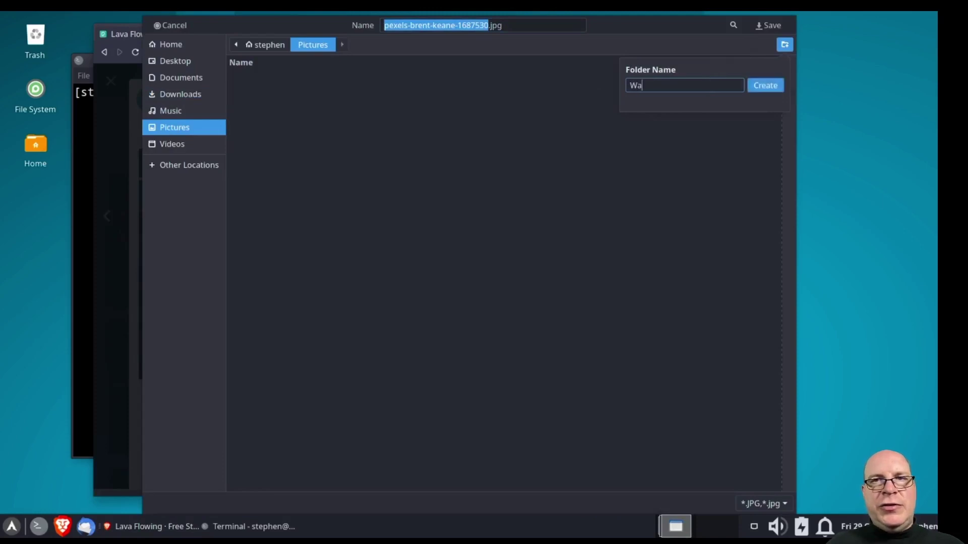
pyautogui.click(752, 89)
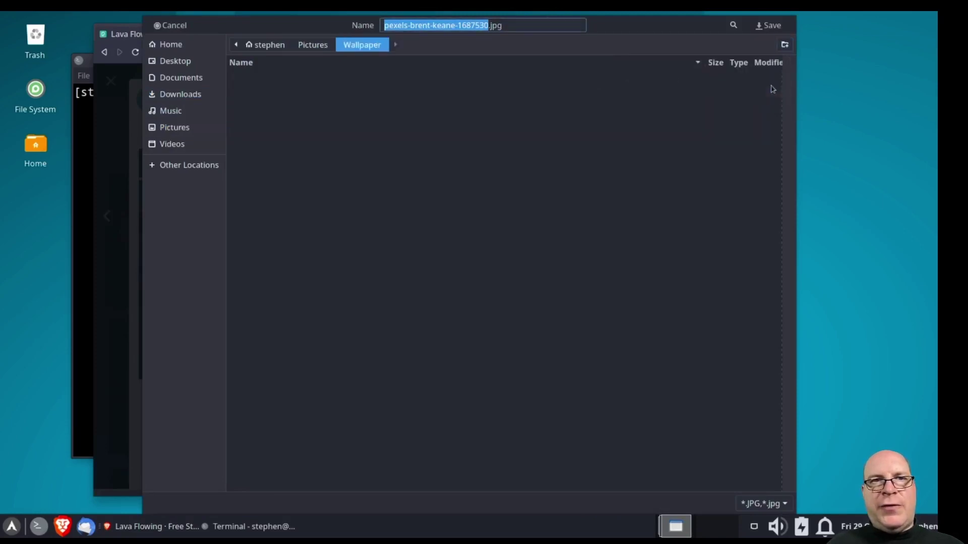
pyautogui.click(767, 27)
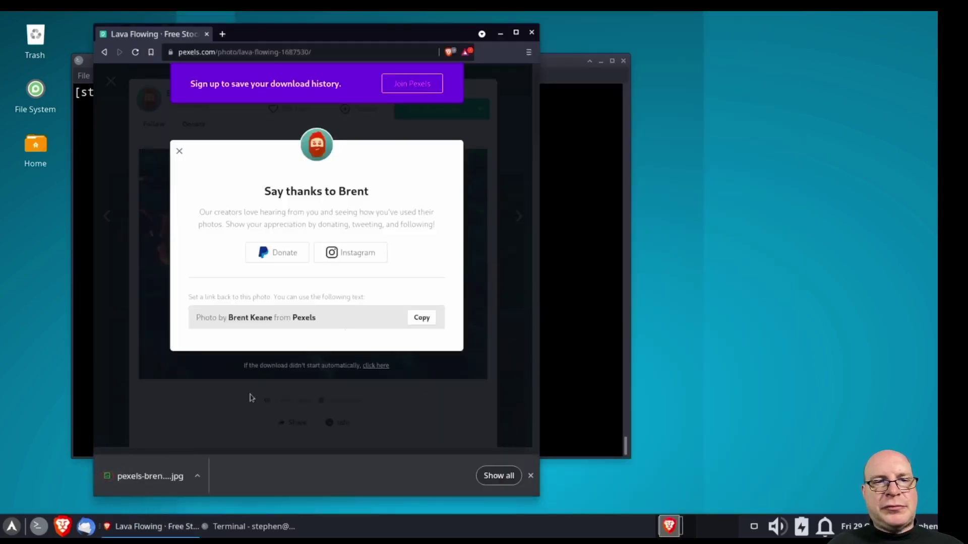
pyautogui.click(532, 34)
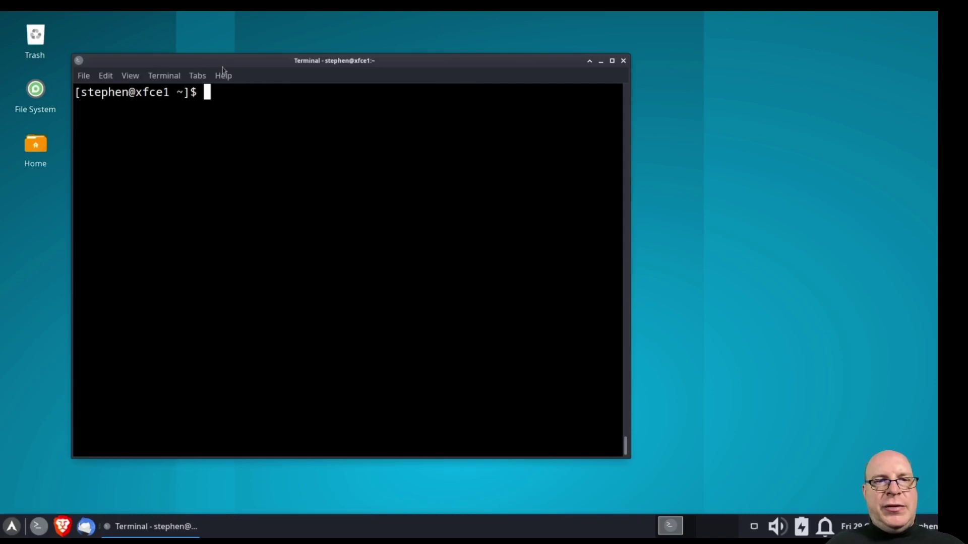
# - In Desktop Settings, point the folder to Pictures/Wallpaper and choose the lava photo as background
pyautogui.rightClick(179, 34)
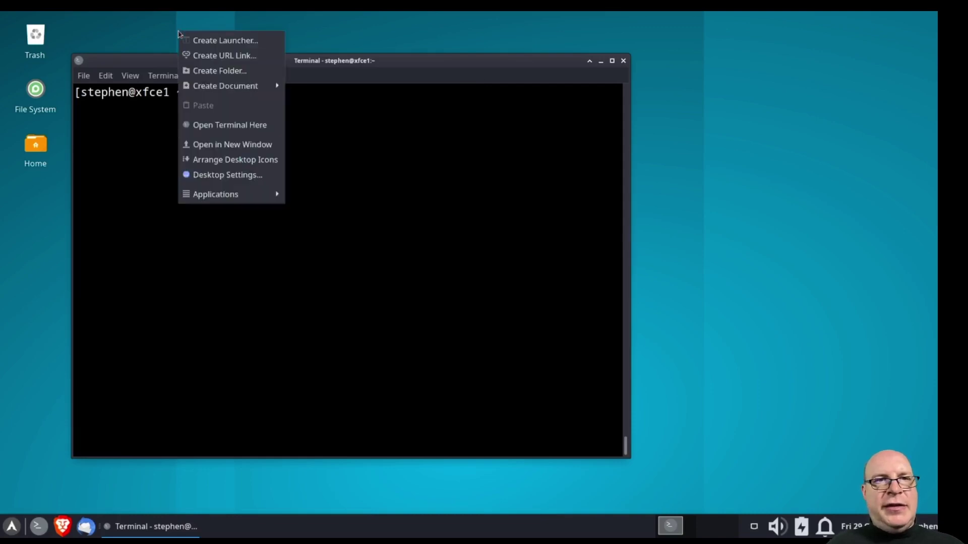
pyautogui.click(219, 176)
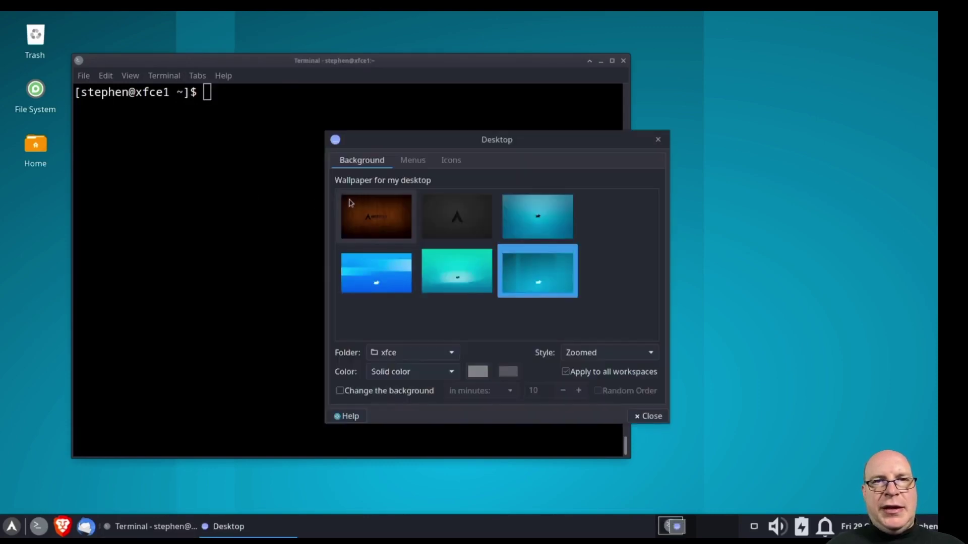
pyautogui.click(454, 354)
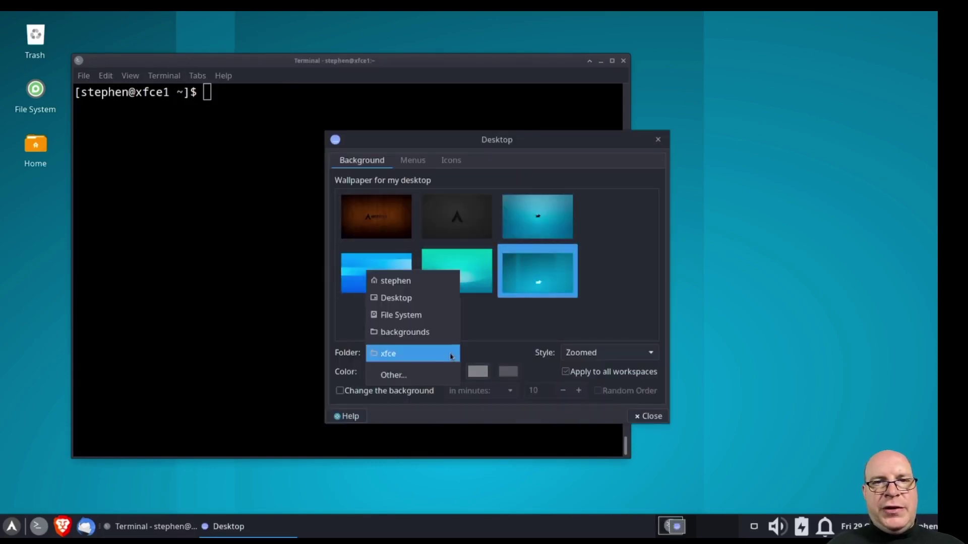
pyautogui.click(421, 376)
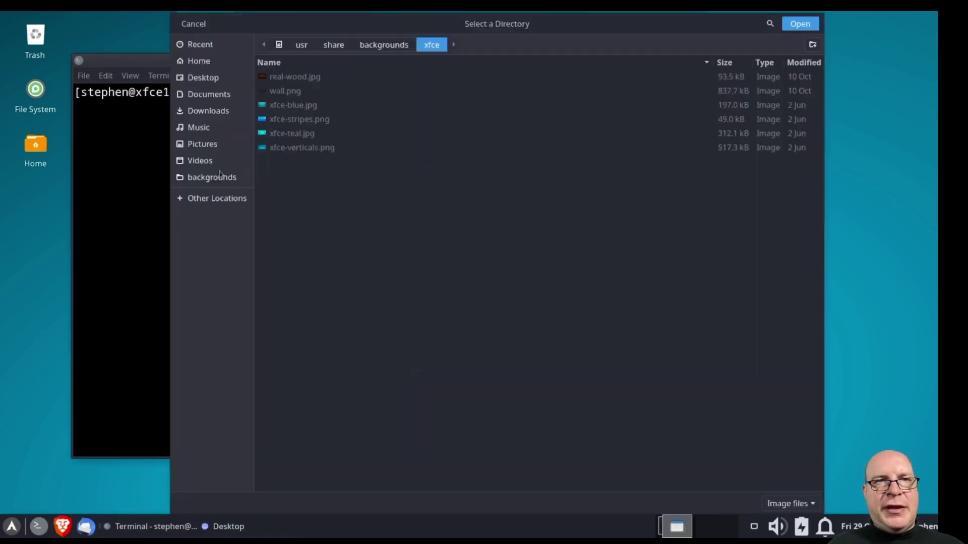
pyautogui.click(206, 146)
pyautogui.doubleClick(277, 79)
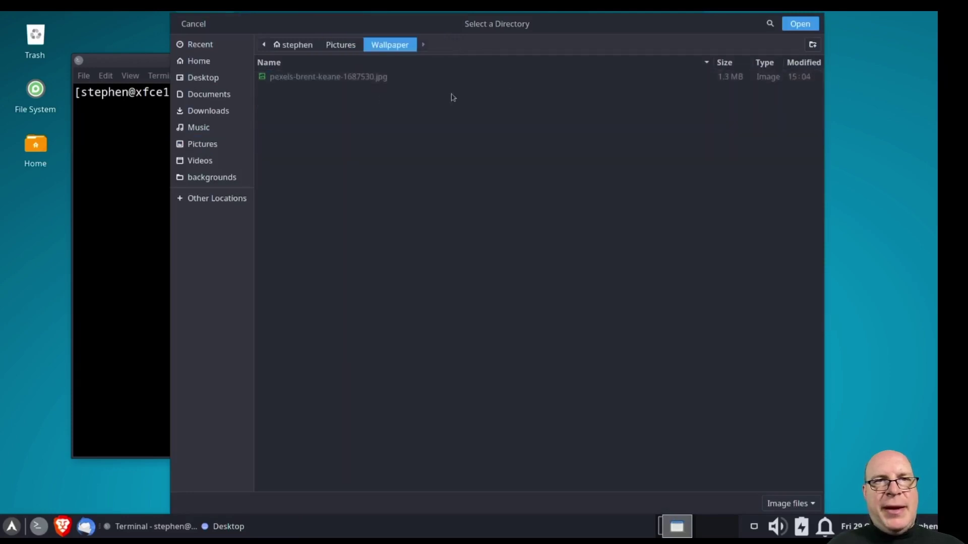
pyautogui.click(800, 24)
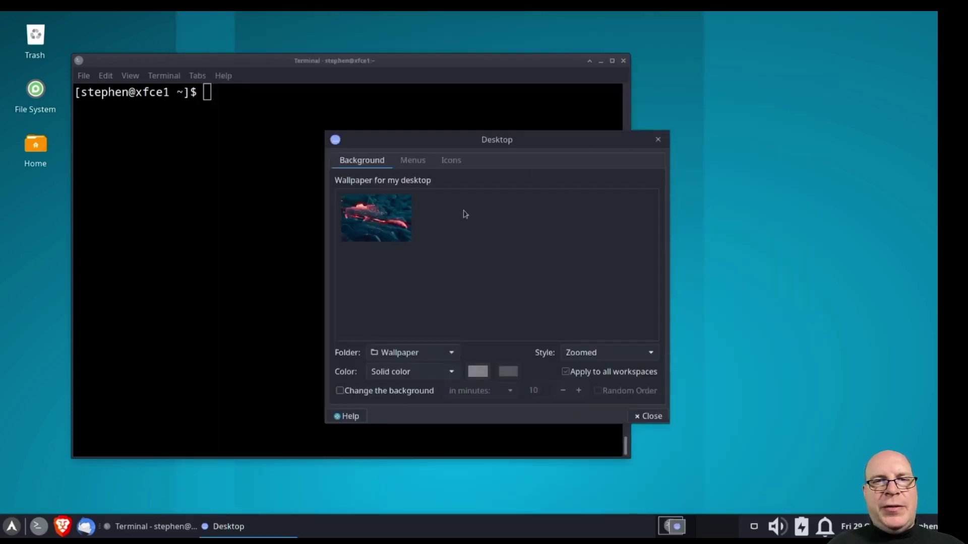
pyautogui.click(402, 219)
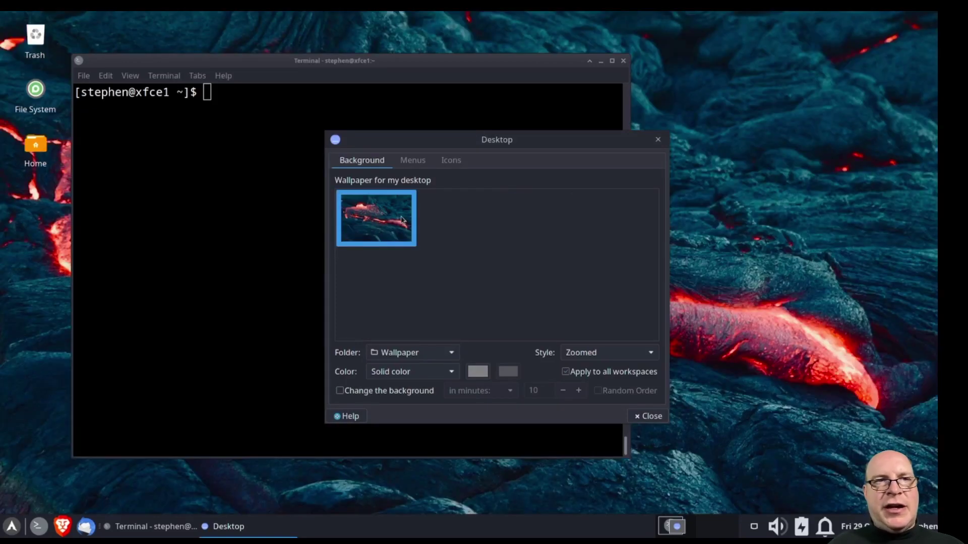
pyautogui.click(643, 418)
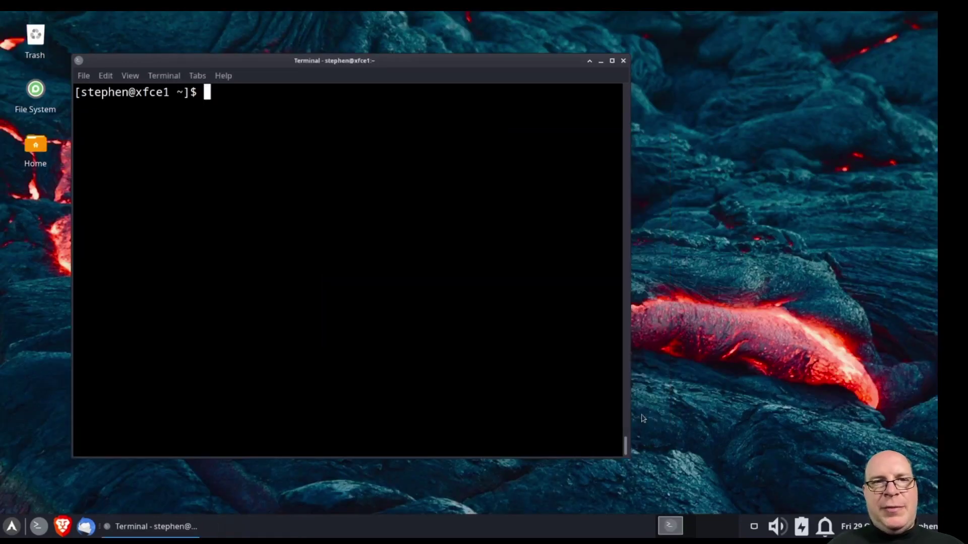
# - Set the terminal's Appearance background to Transparent background with 0.30 opacity
pyautogui.click(105, 76)
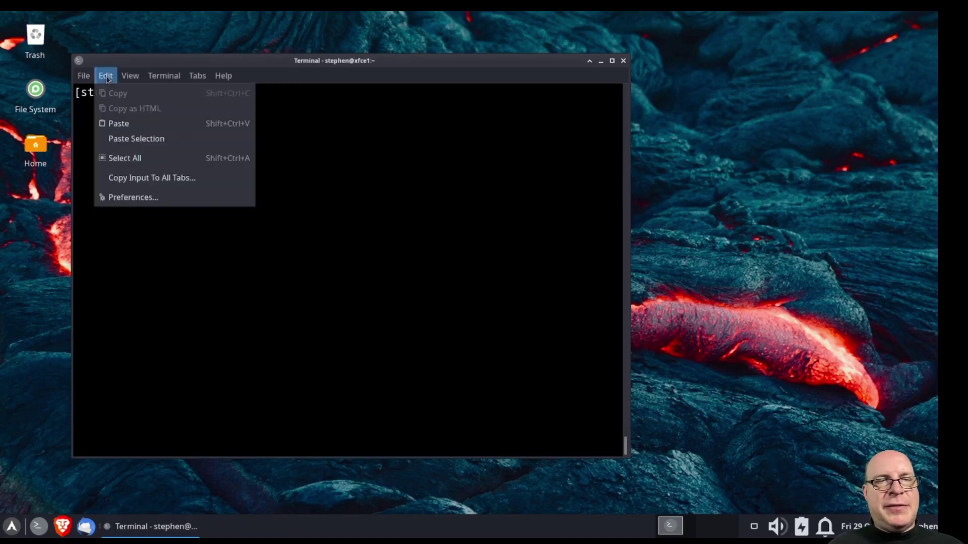
pyautogui.click(133, 201)
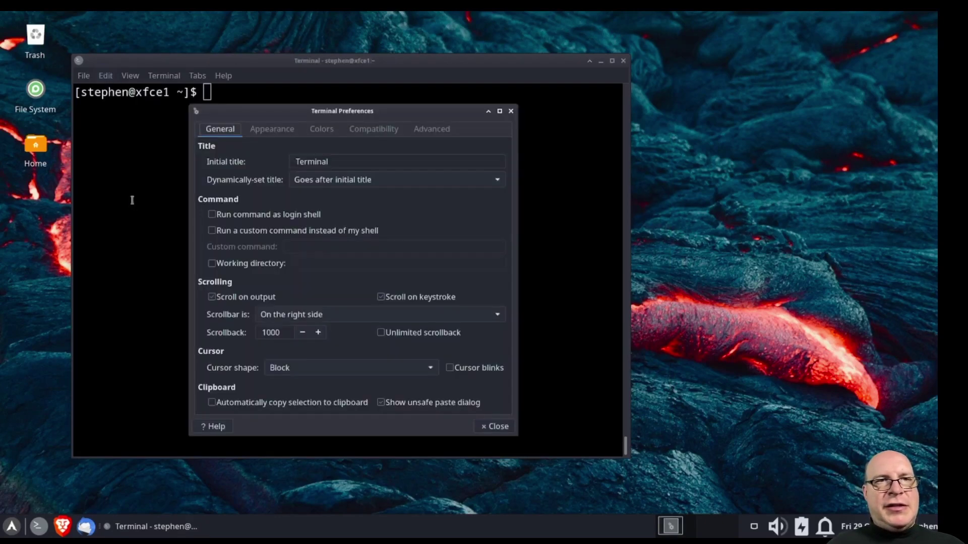
pyautogui.click(272, 130)
pyautogui.click(358, 250)
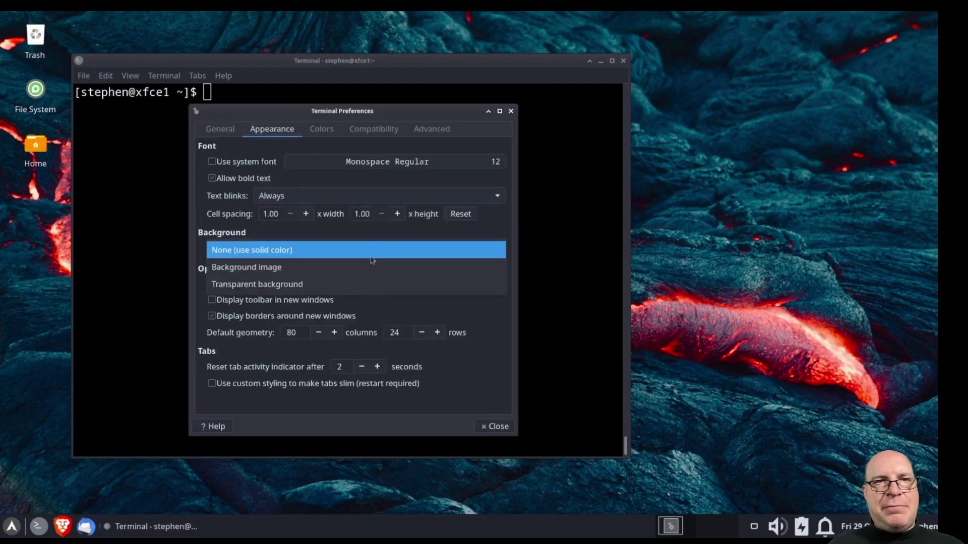
pyautogui.click(365, 281)
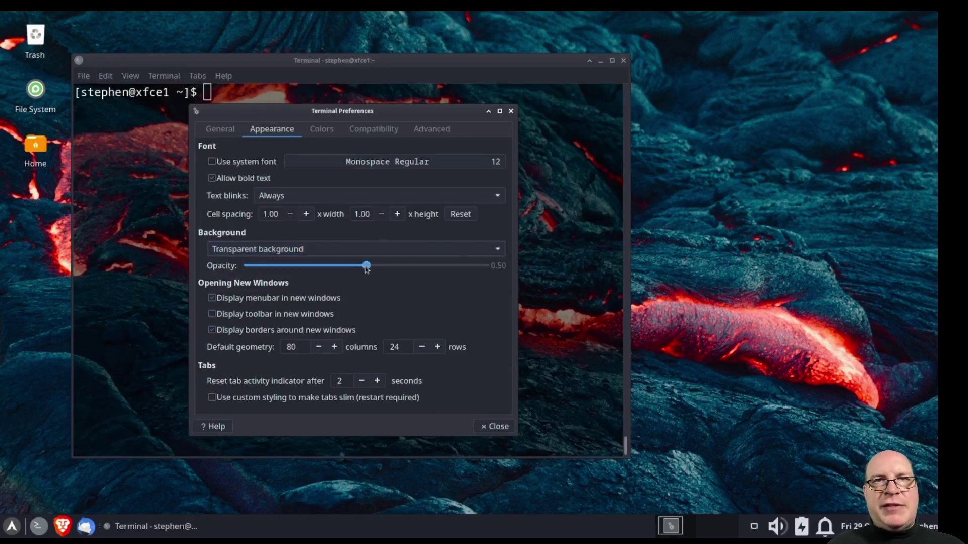
pyautogui.moveTo(366, 266); pyautogui.dragTo(319, 268)
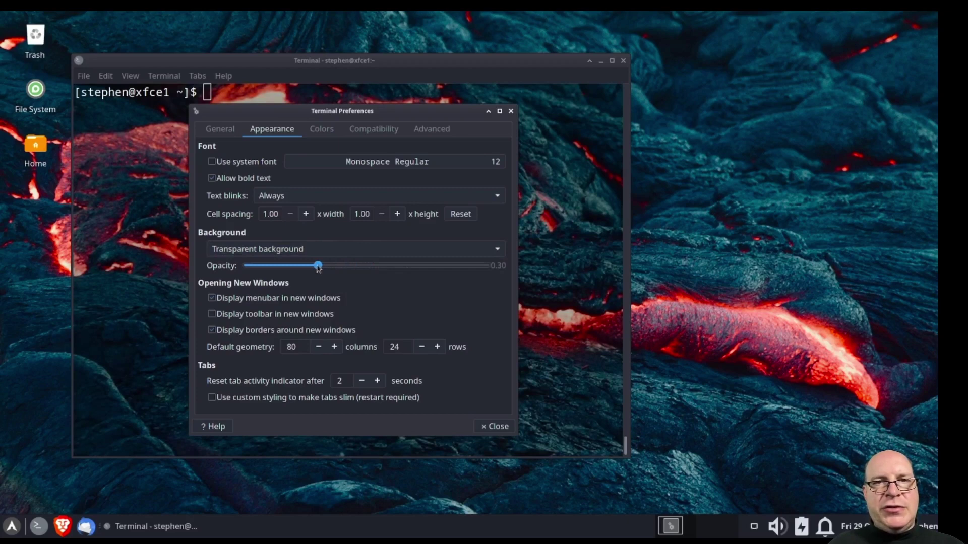
pyautogui.click(486, 427)
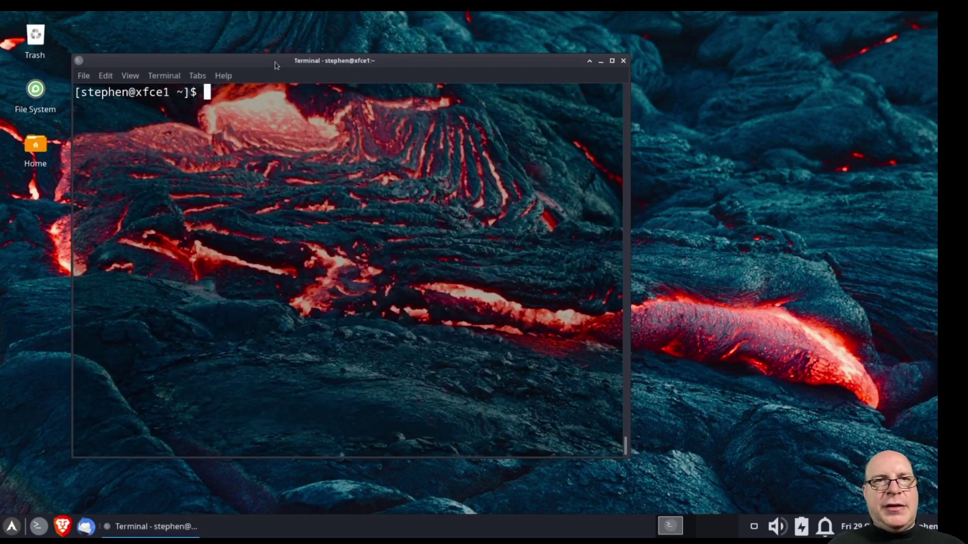
# - Move the terminal to the right and run neofetch
pyautogui.moveTo(277, 66); pyautogui.dragTo(518, 83)
pyautogui.write('neofetch')
pyautogui.press('Return')
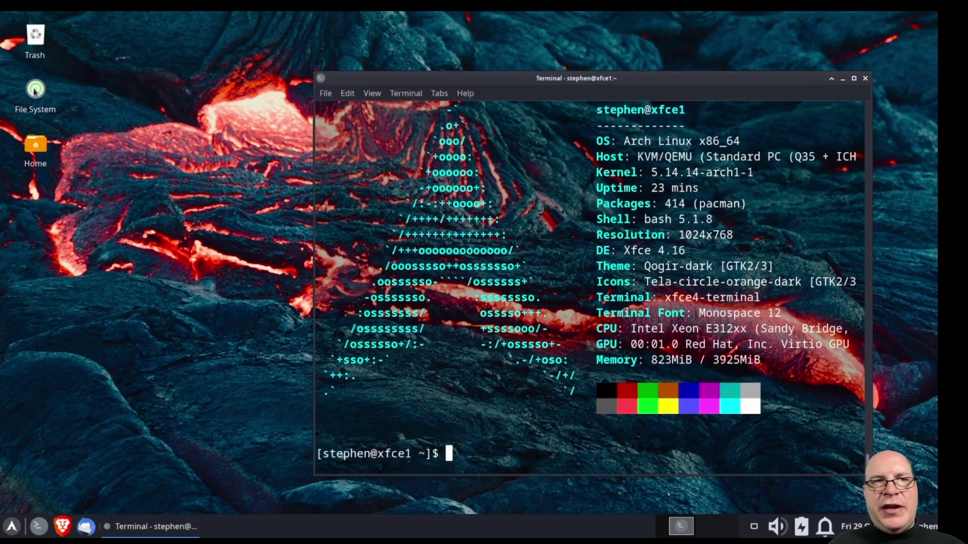
# - Open File System in the file manager and arrange it left of the terminal
pyautogui.doubleClick(36, 90)
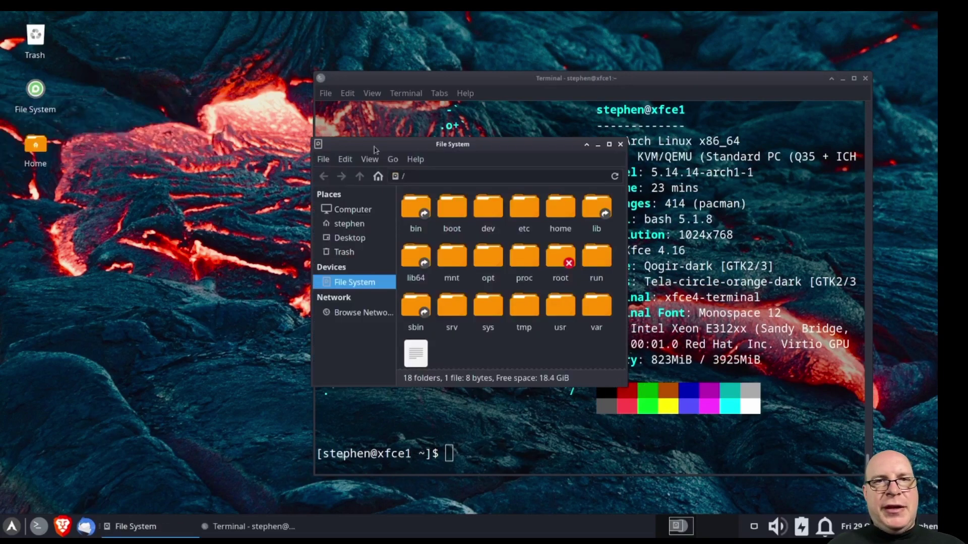
pyautogui.moveTo(377, 143); pyautogui.dragTo(82, 165)
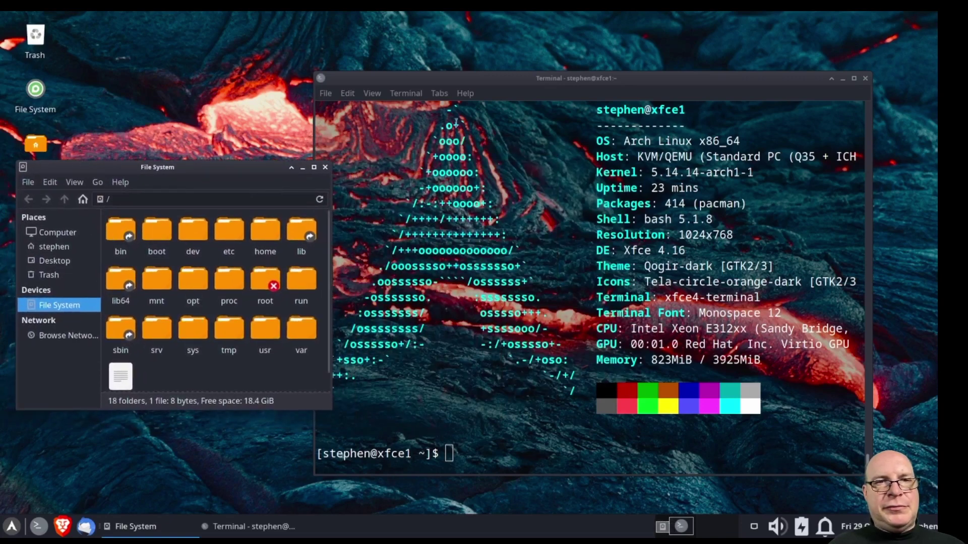
pyautogui.moveTo(490, 79); pyautogui.dragTo(529, 86)
pyautogui.moveTo(239, 165); pyautogui.dragTo(246, 167)
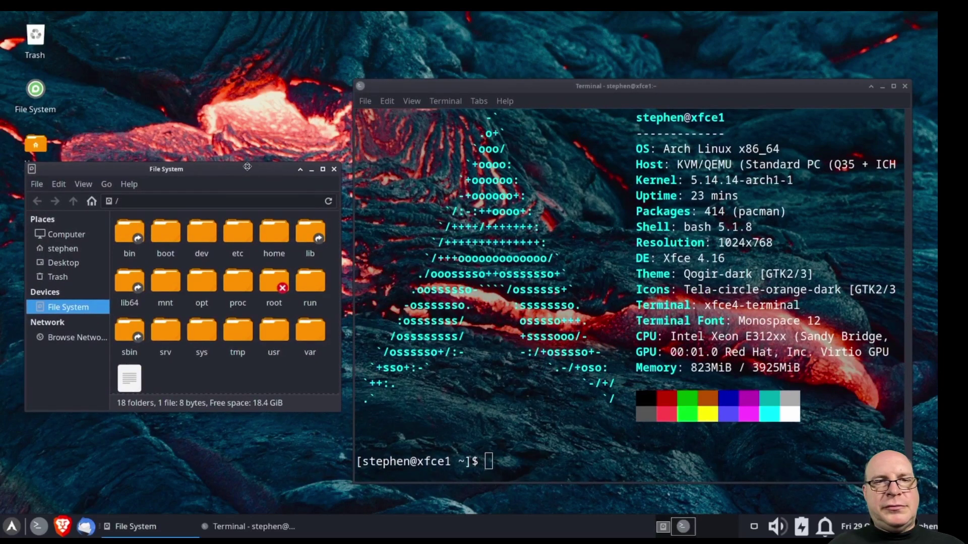